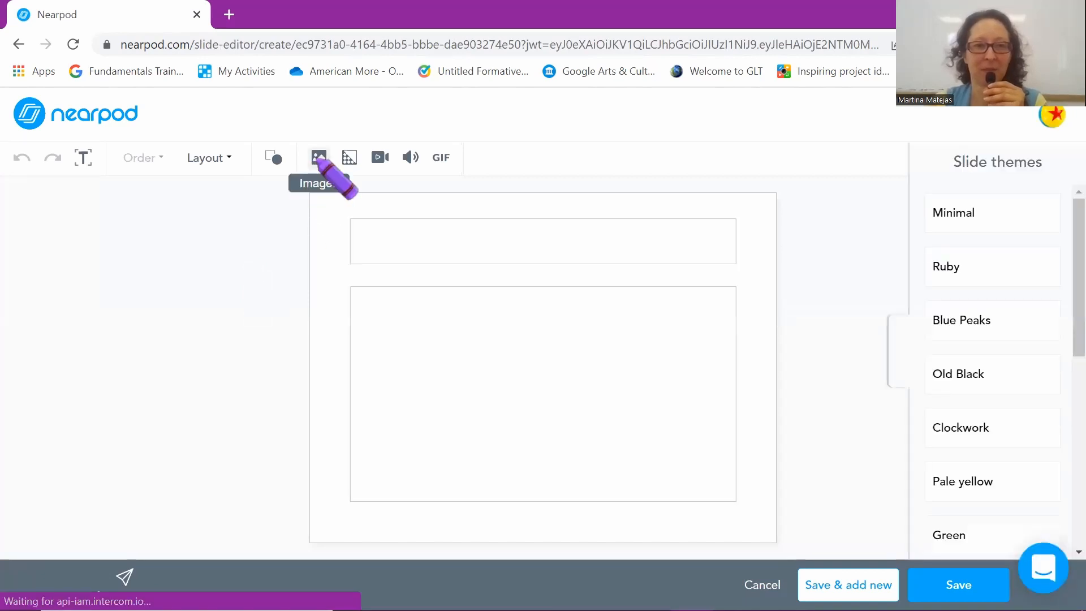
# - Insert the YouTube video "What's your favorite food?" found with "alc kenitra food" and enlarge it to cover the slide's paragraph area
pyautogui.click(379, 159)
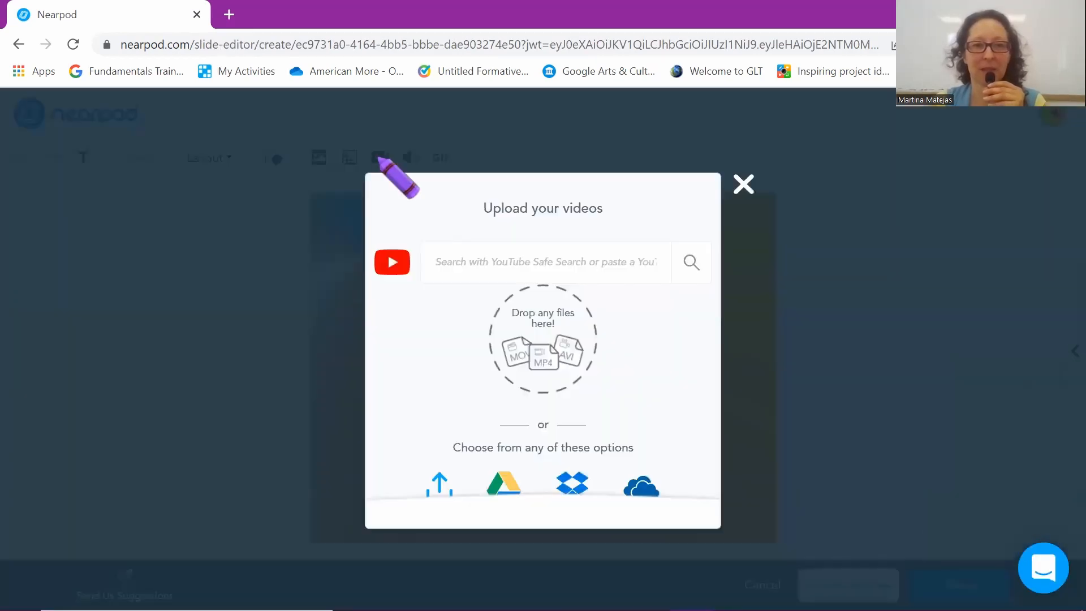
pyautogui.write('alc k')
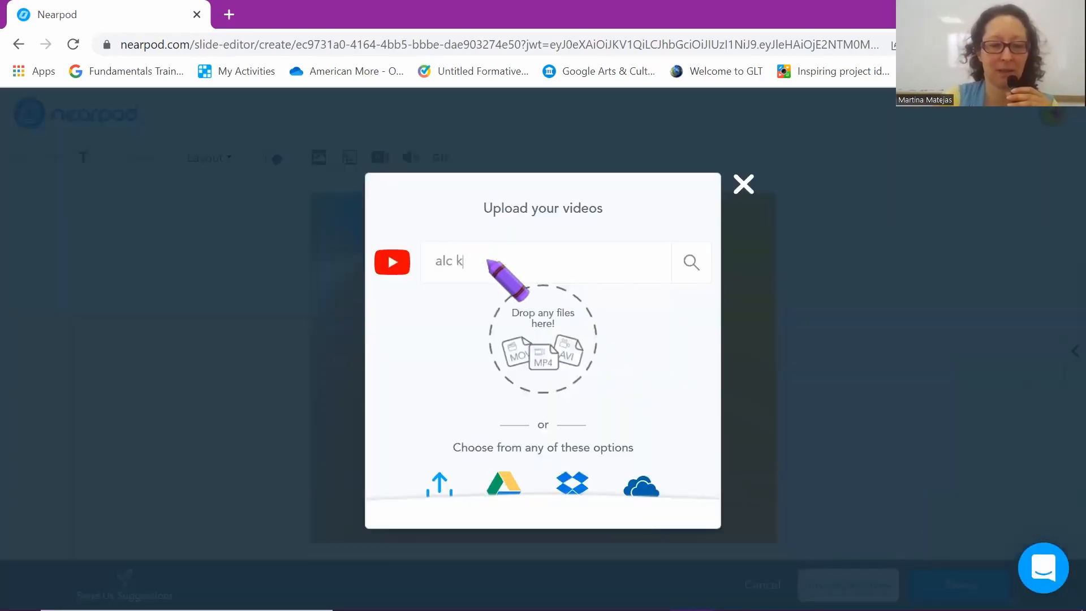
pyautogui.write('enitra foo')
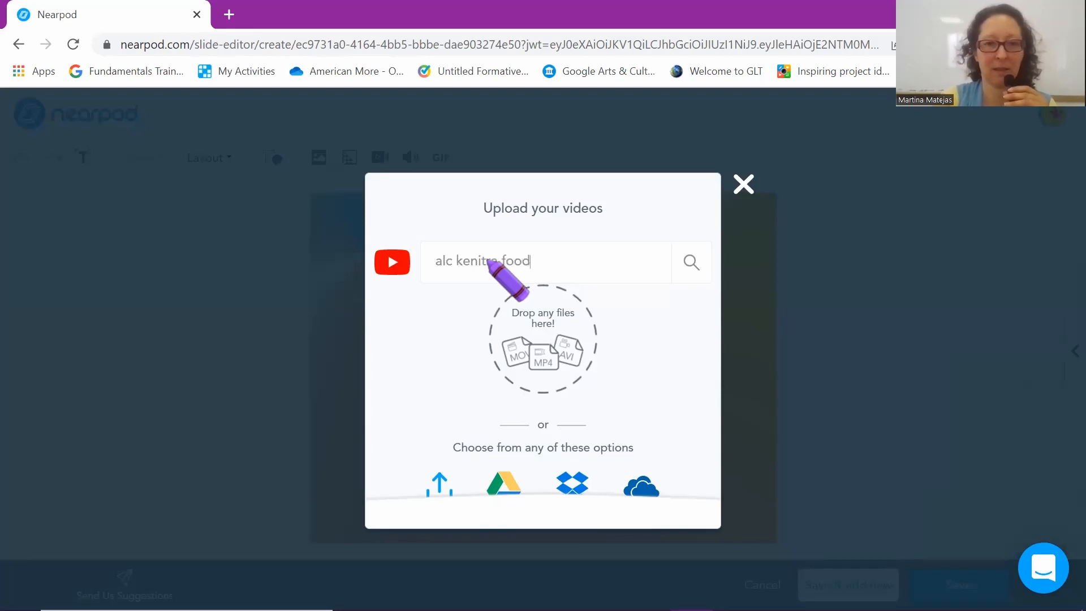
pyautogui.write('d')
pyautogui.press('Return')
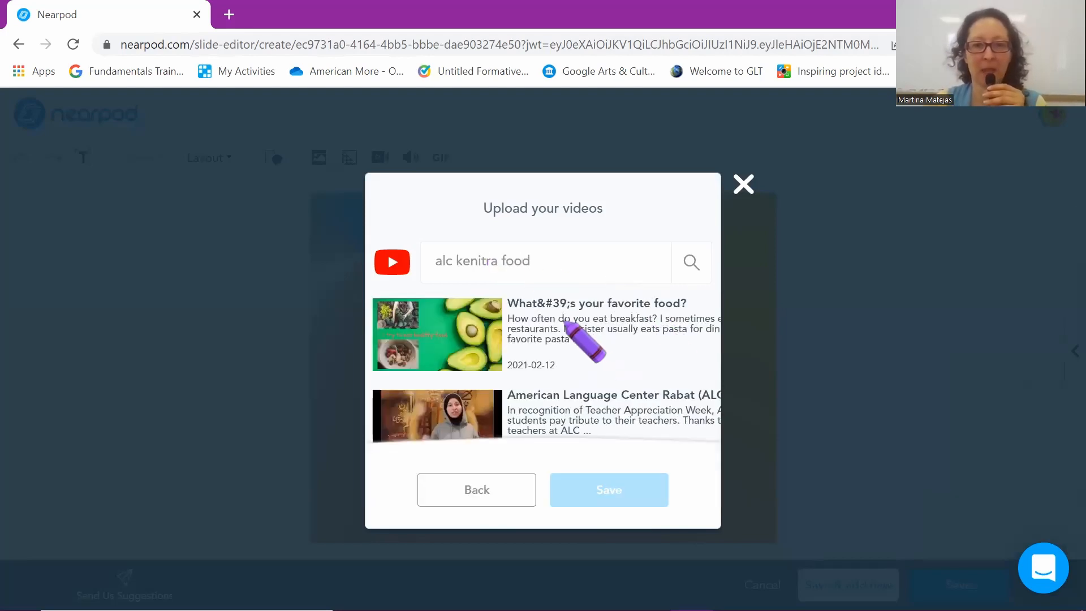
pyautogui.click(566, 323)
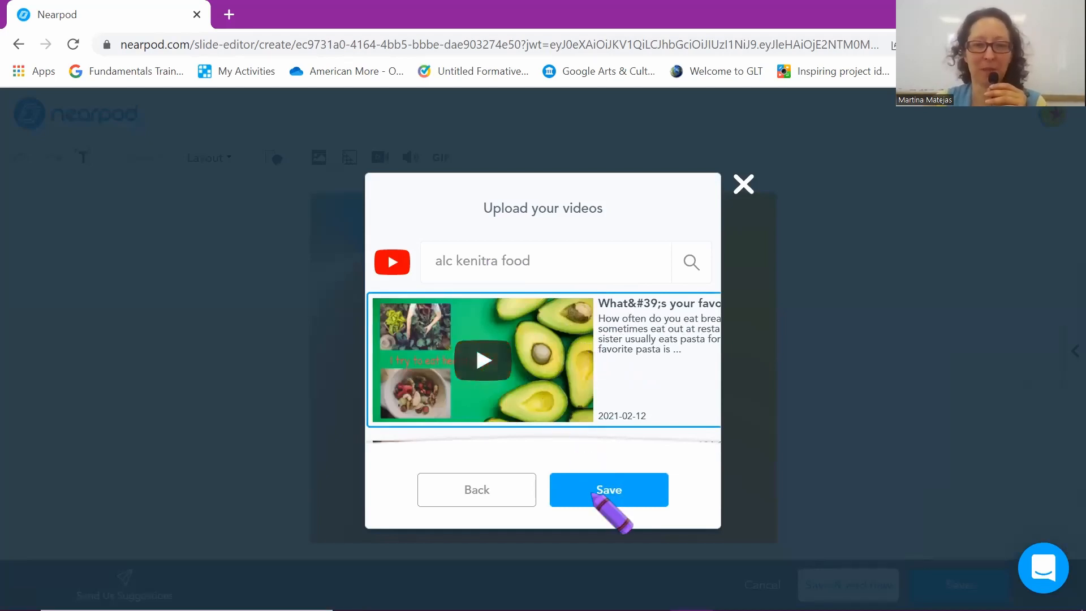
pyautogui.click(586, 487)
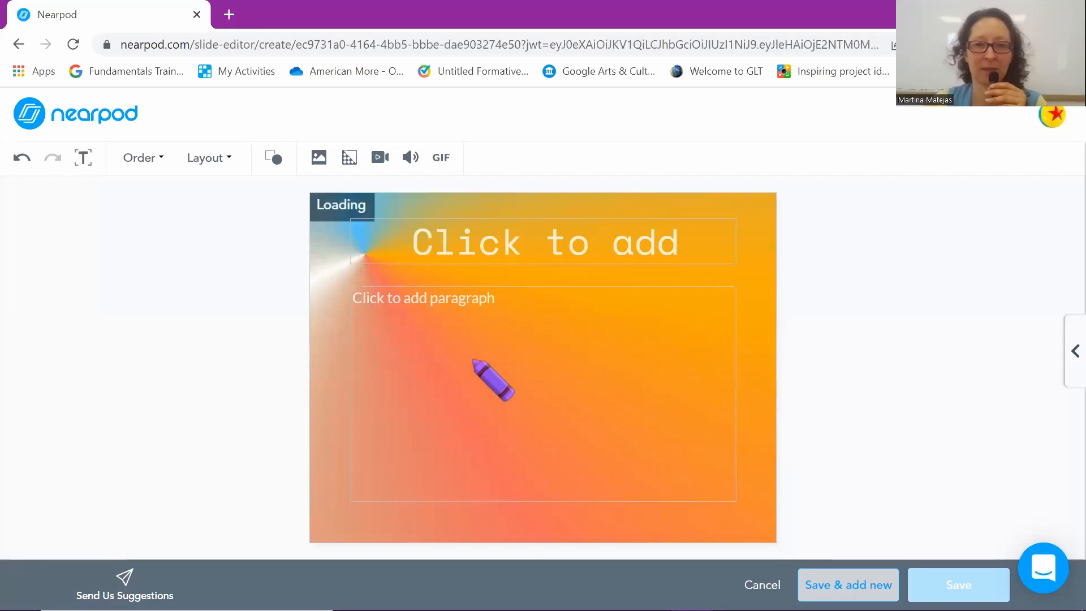
pyautogui.moveTo(467, 320); pyautogui.dragTo(362, 277)
pyautogui.moveTo(617, 415); pyautogui.dragTo(734, 496)
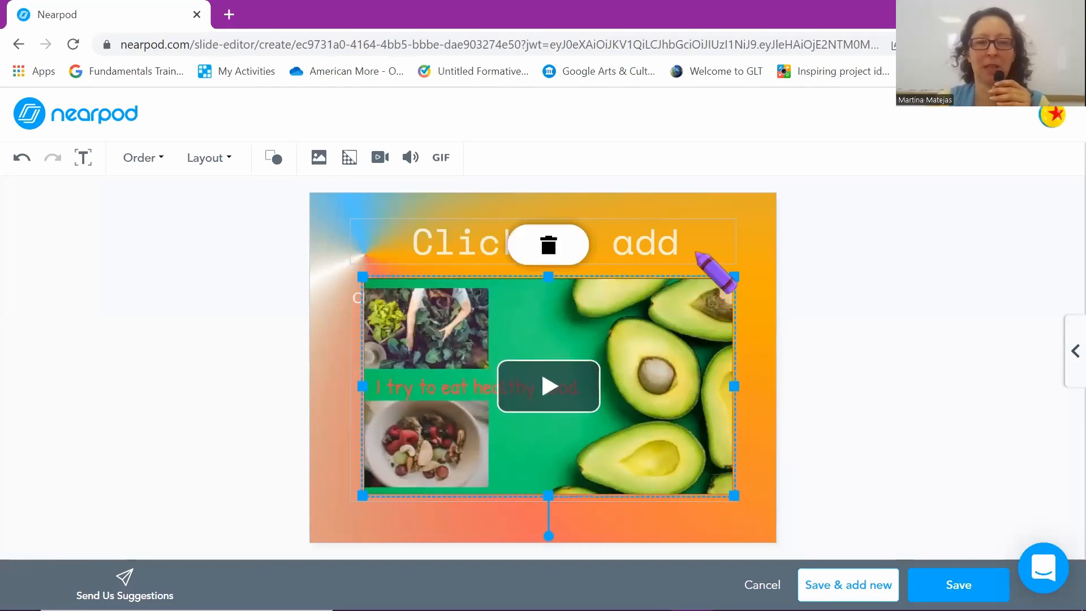
# - Title the slide "Watch the video" and save it to the lesson
pyautogui.click(669, 240)
pyautogui.write('Watch the vi')
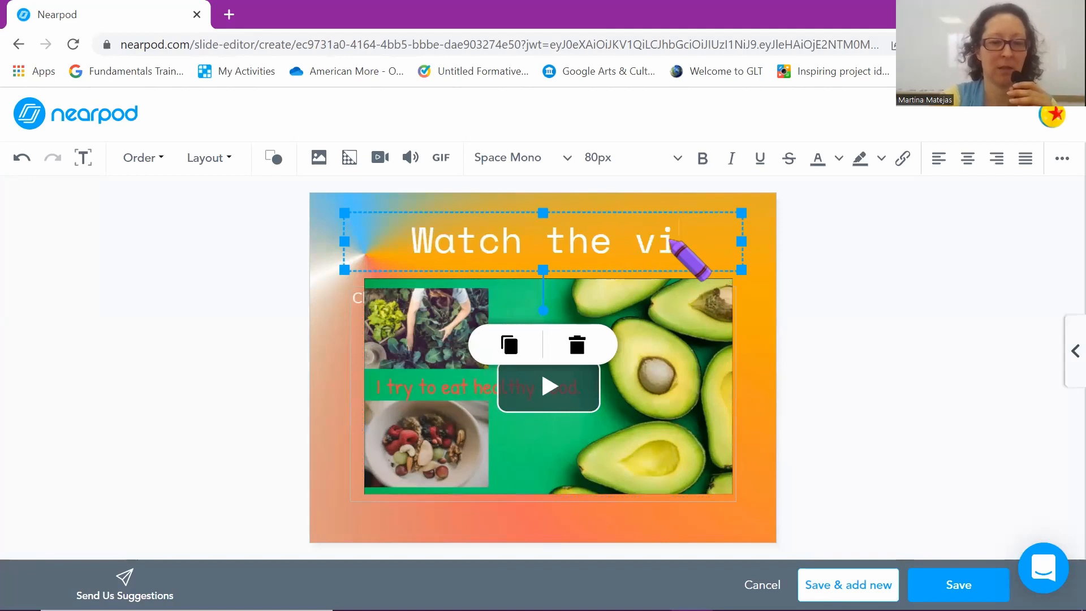
pyautogui.write('deo')
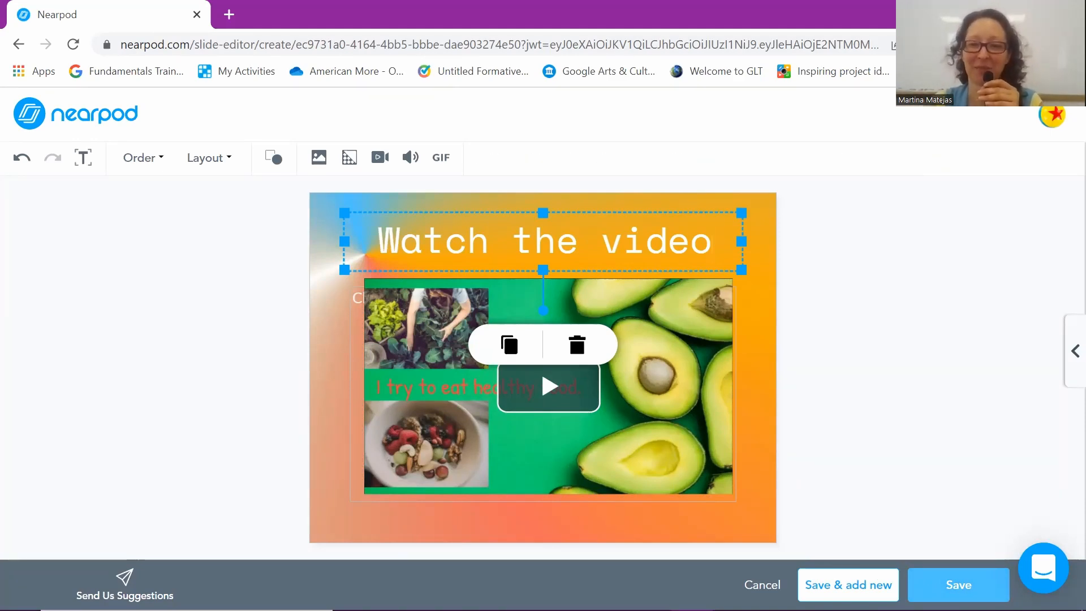
pyautogui.click(958, 584)
# - Start adding a Video content item to the lesson after reviewing the available content and activity types
pyautogui.click(235, 334)
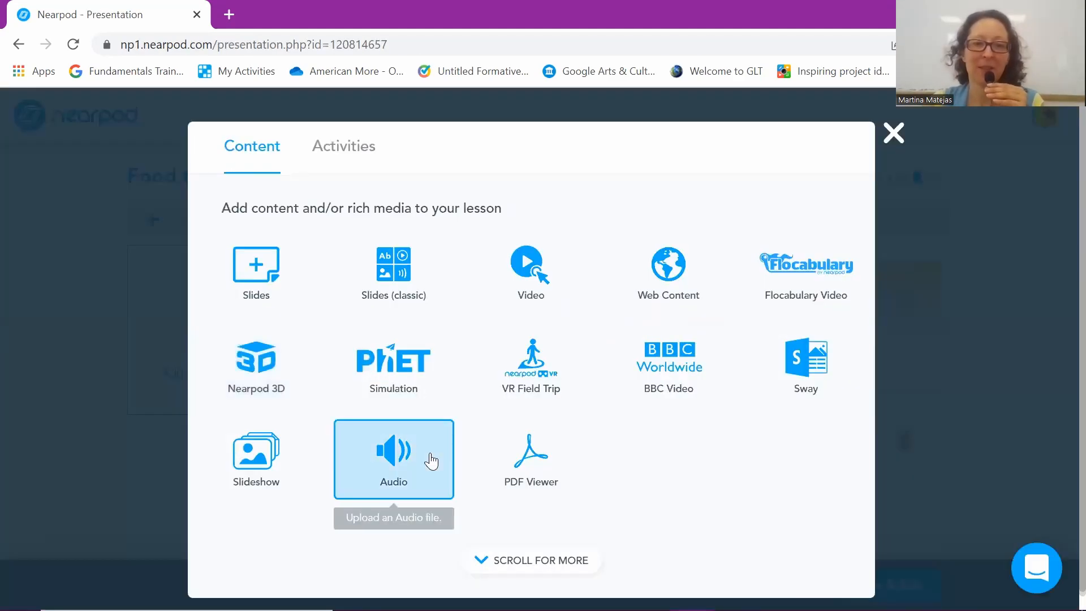
pyautogui.scroll(-5, 443, 460)
pyautogui.scroll(-1, 575, 320)
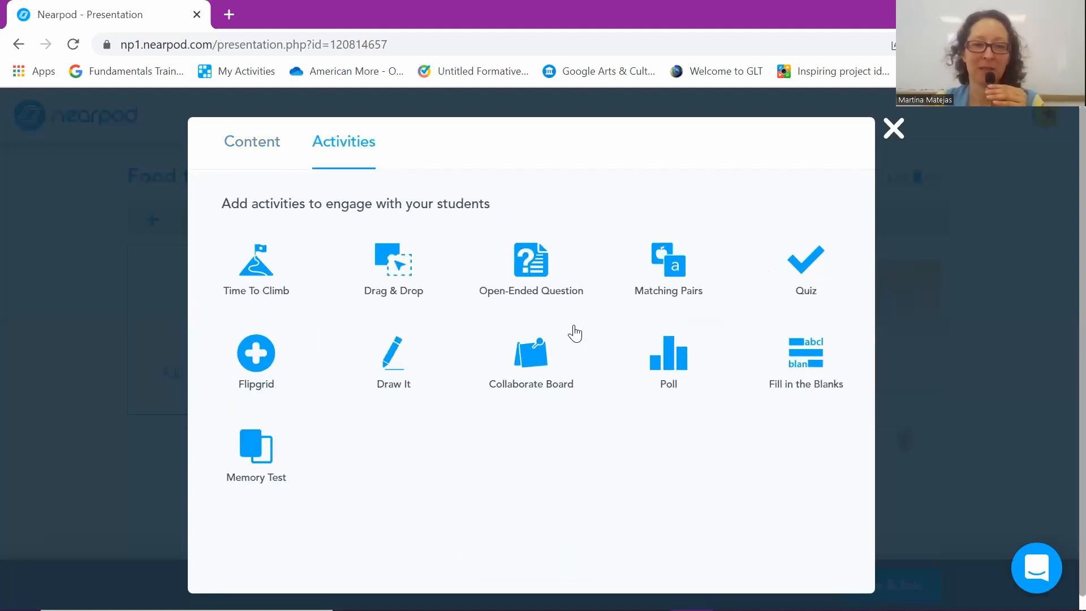
pyautogui.scroll(6, 575, 333)
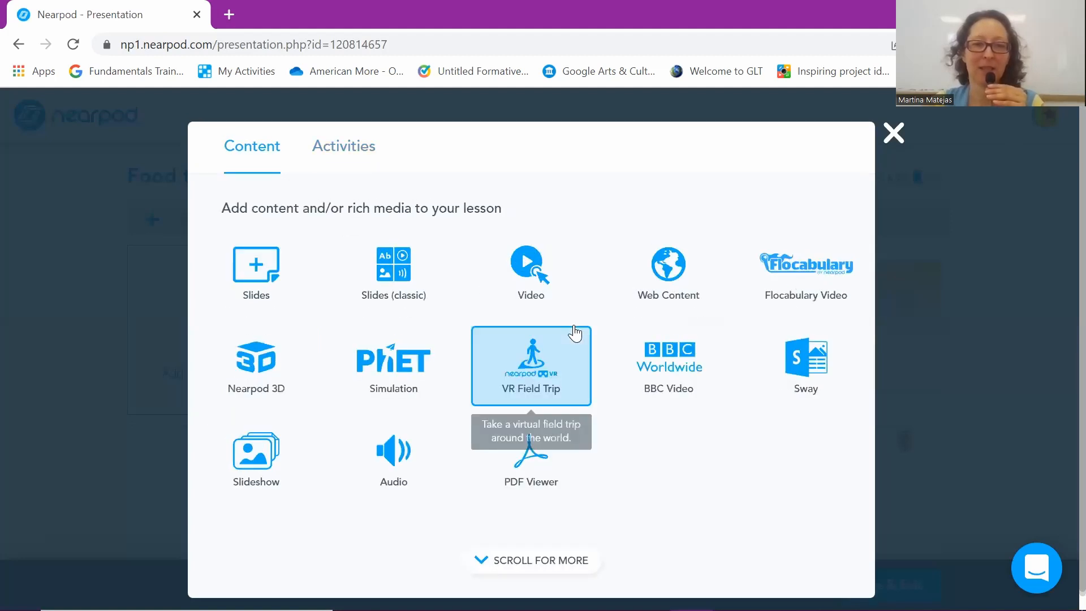
pyautogui.click(541, 275)
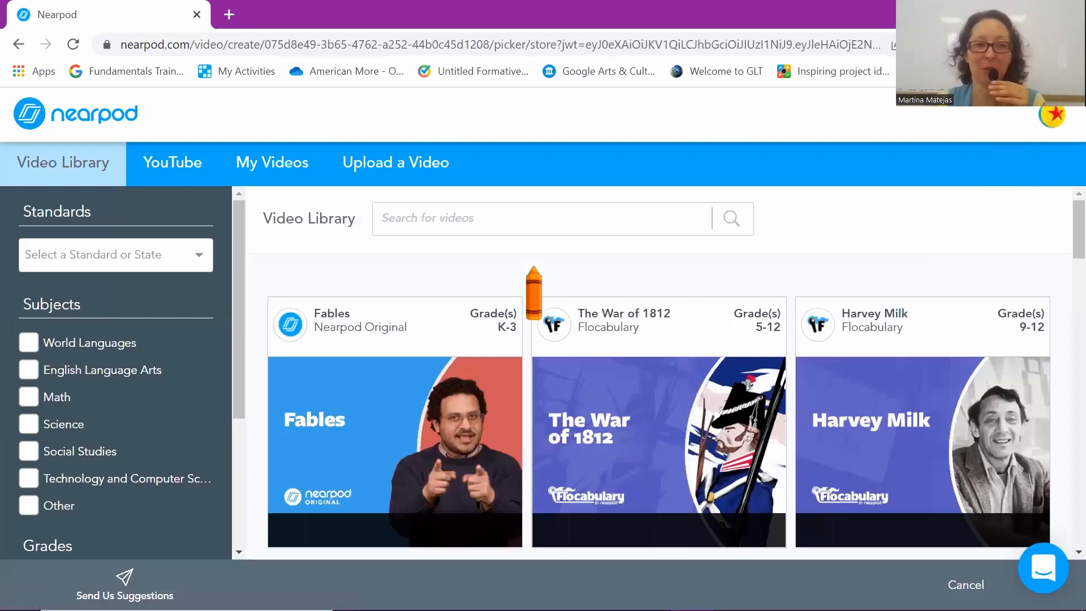
# - Examine the available video sources: the Video Library, YouTube, My Videos and uploading a video file
pyautogui.scroll(-3, 483, 424)
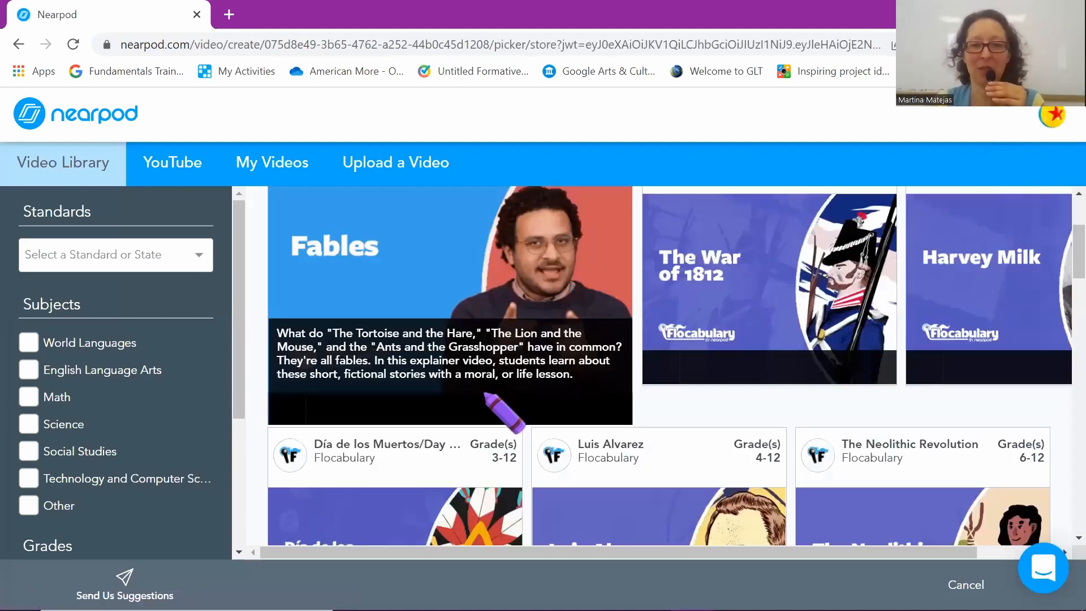
pyautogui.scroll(-4, 506, 413)
pyautogui.scroll(-4, 506, 413)
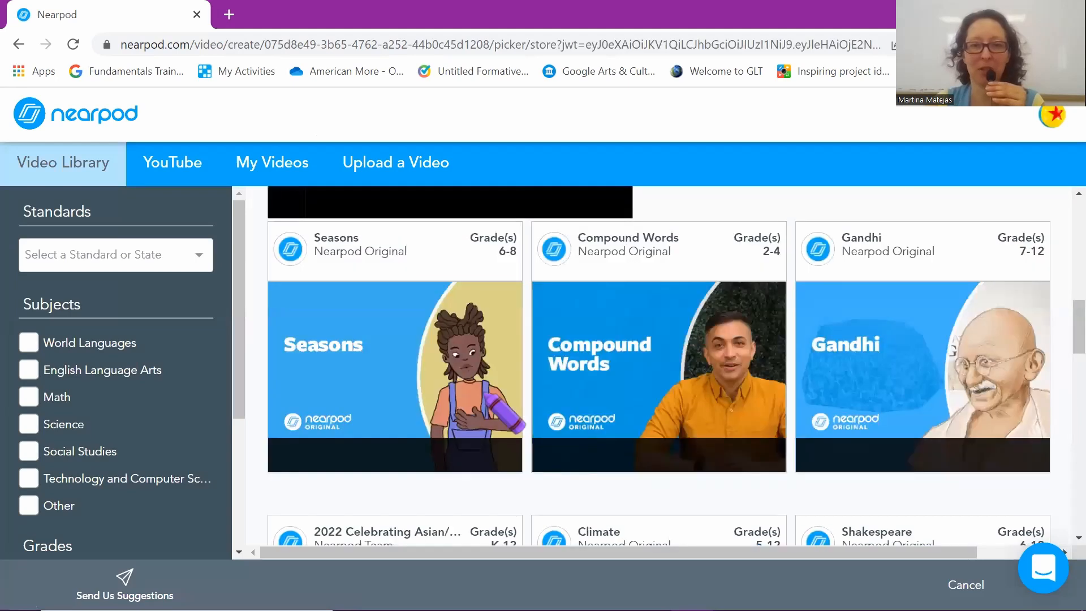
pyautogui.scroll(10, 339, 266)
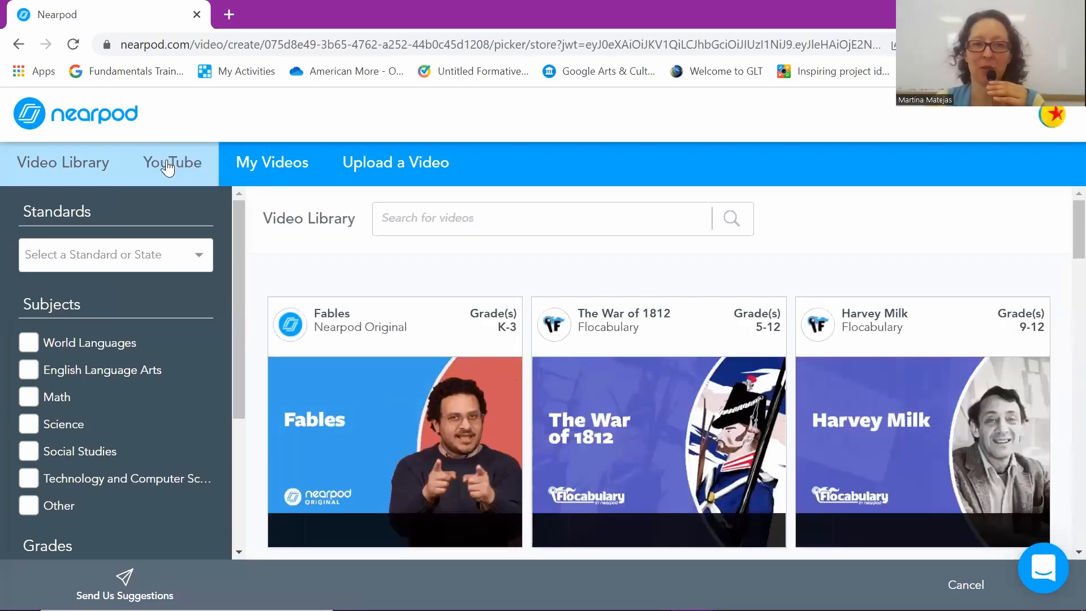
pyautogui.click(171, 164)
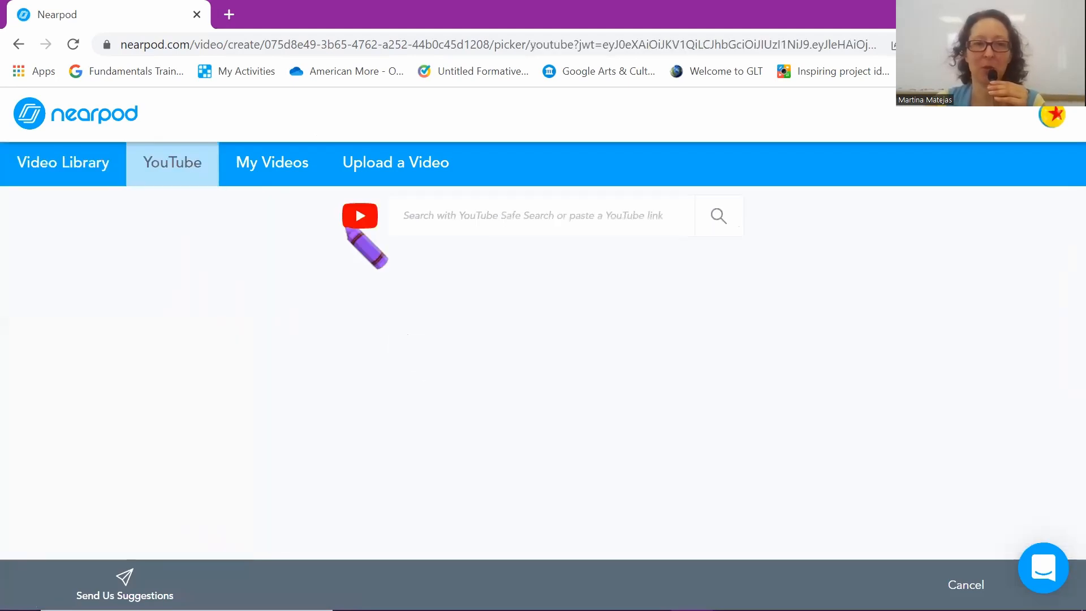
pyautogui.click(279, 166)
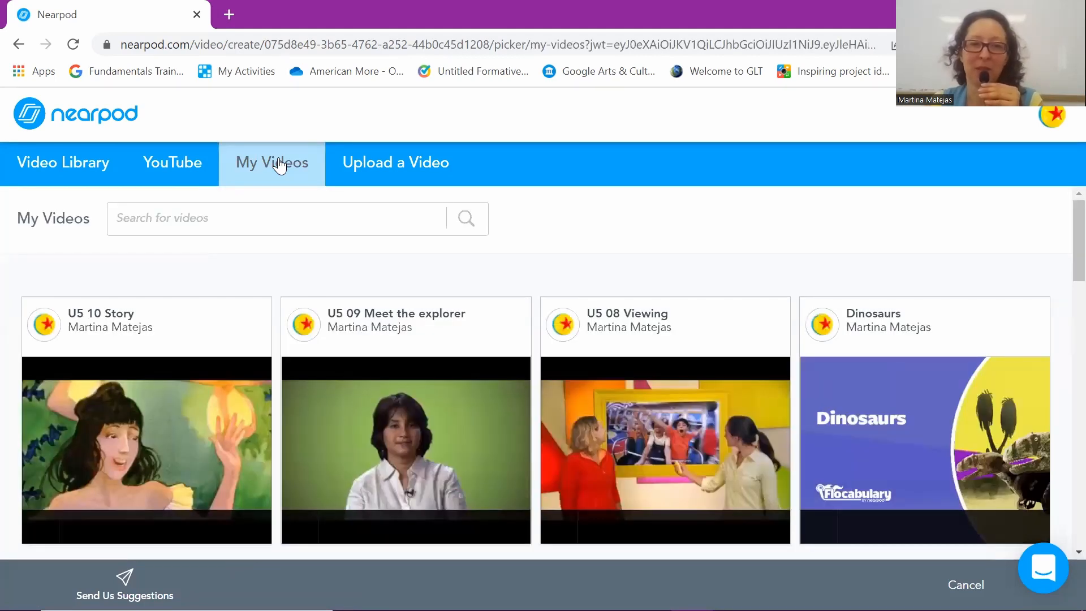
pyautogui.scroll(-4, 431, 419)
pyautogui.scroll(-5, 430, 419)
pyautogui.scroll(-2, 427, 422)
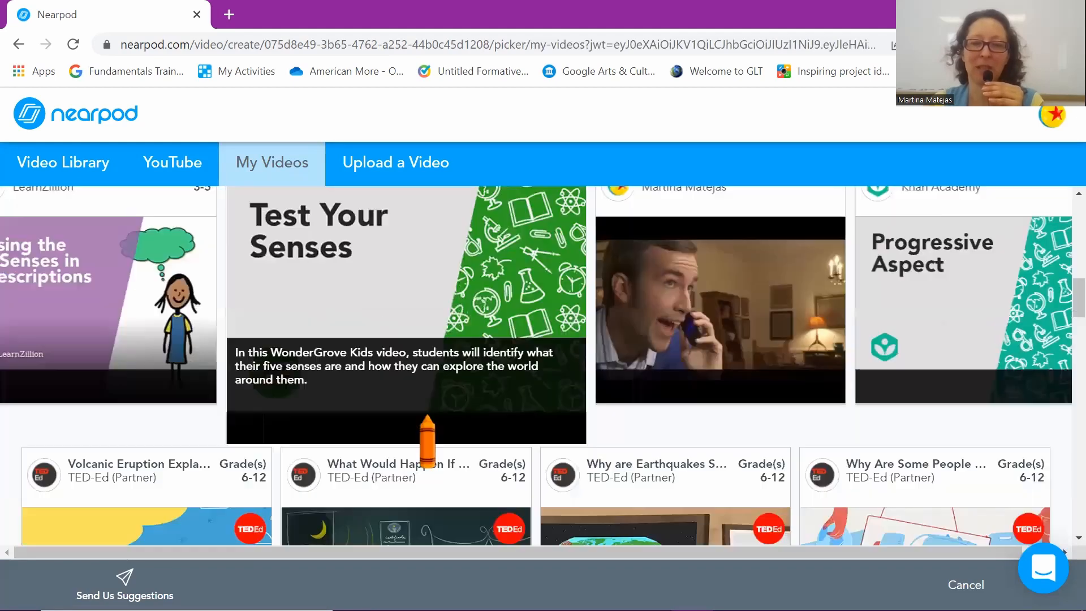
pyautogui.scroll(-4, 427, 417)
pyautogui.scroll(15, 431, 417)
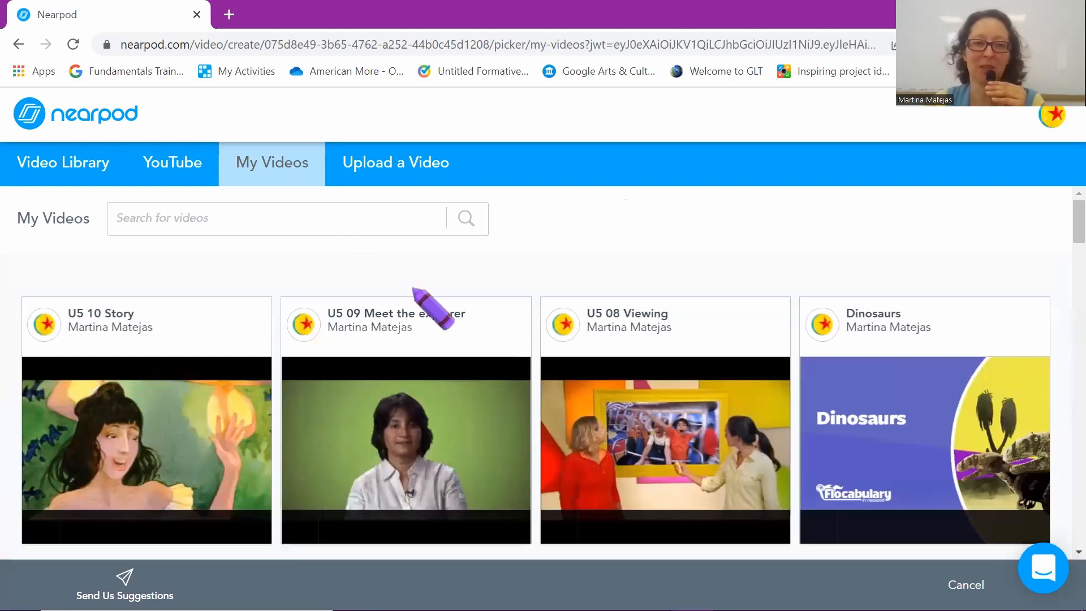
pyautogui.click(383, 173)
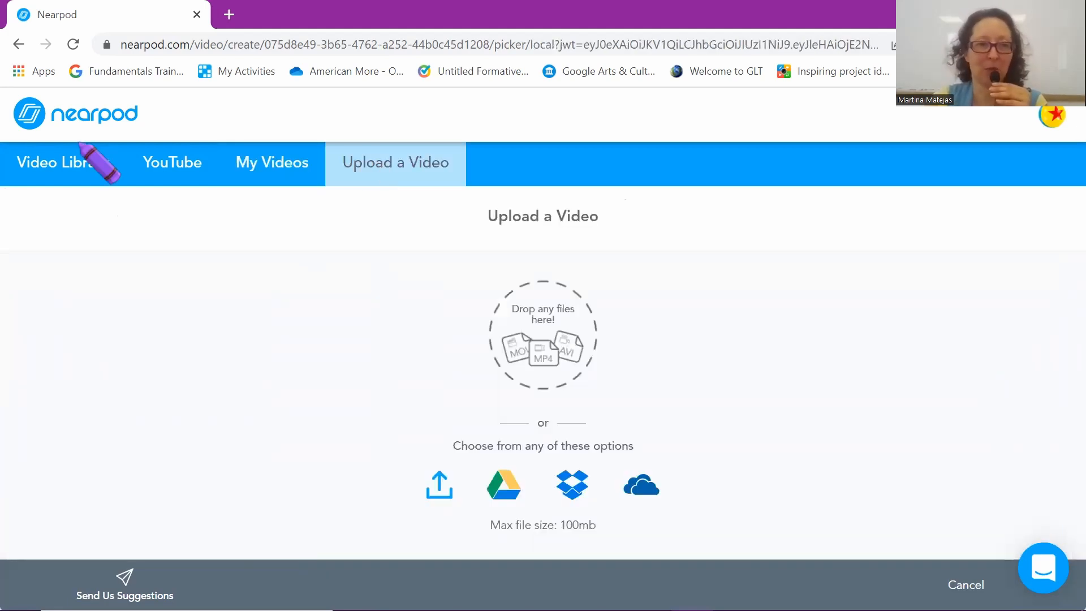
# - Search YouTube for "alc kenitra food" and save "What's your favorite food?" as the lesson's interactive video
pyautogui.click(160, 166)
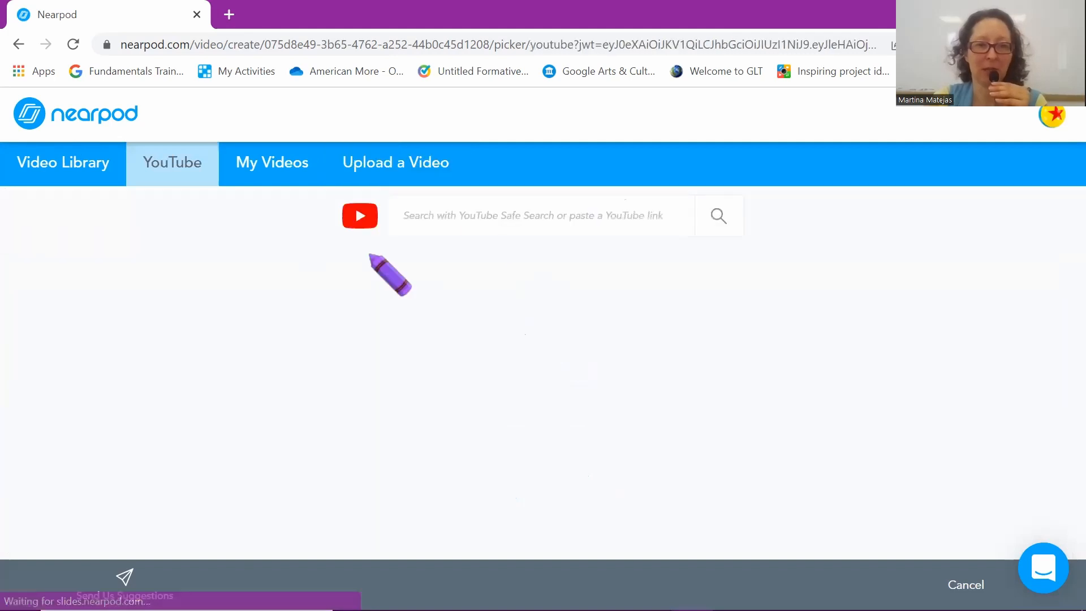
pyautogui.write('alc kenitra food')
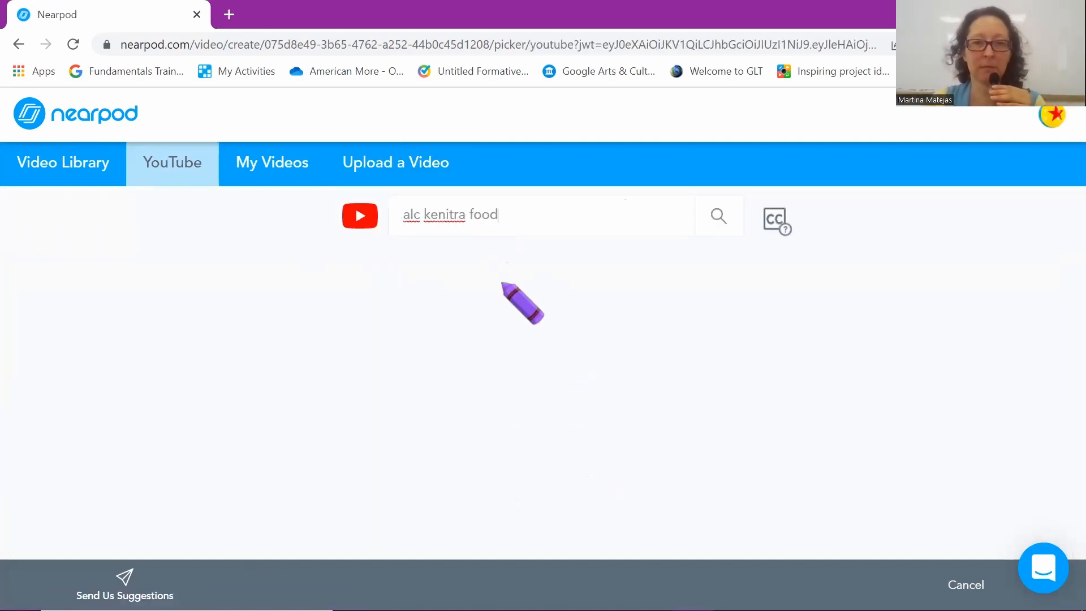
pyautogui.press('Return')
pyautogui.click(688, 256)
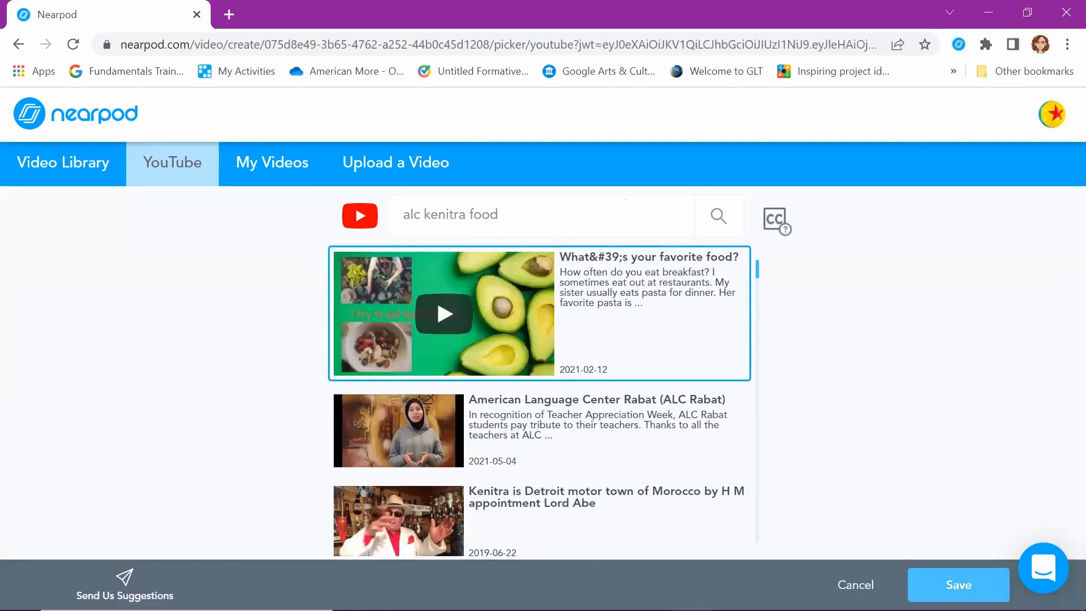
pyautogui.click(958, 585)
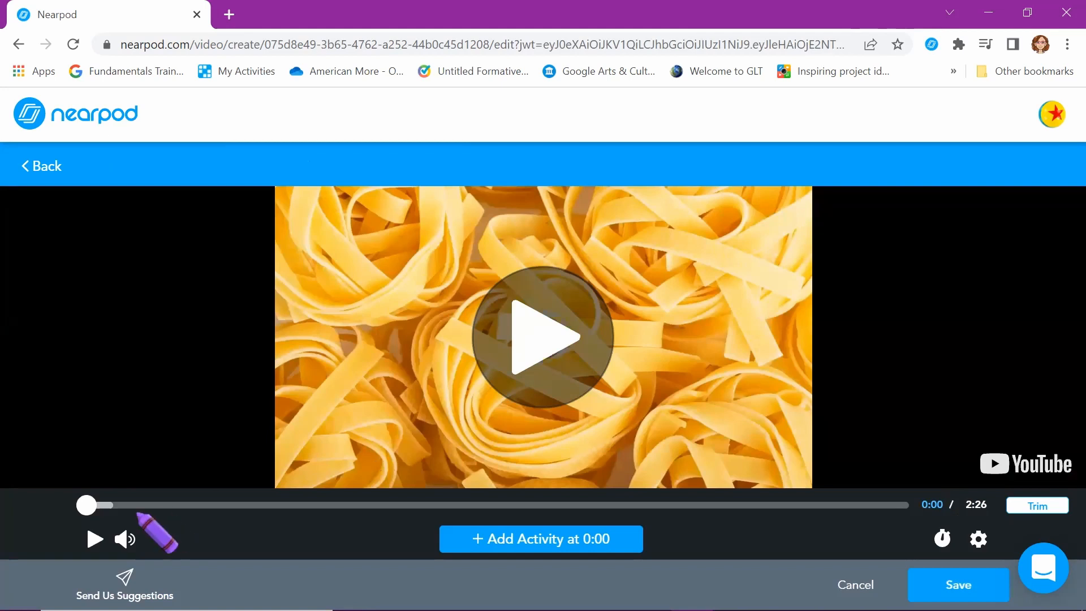
# - Add a multiple choice question activity to the video where the text "Or do you eat out in restaurants?" is shown
pyautogui.click(174, 505)
pyautogui.click(284, 504)
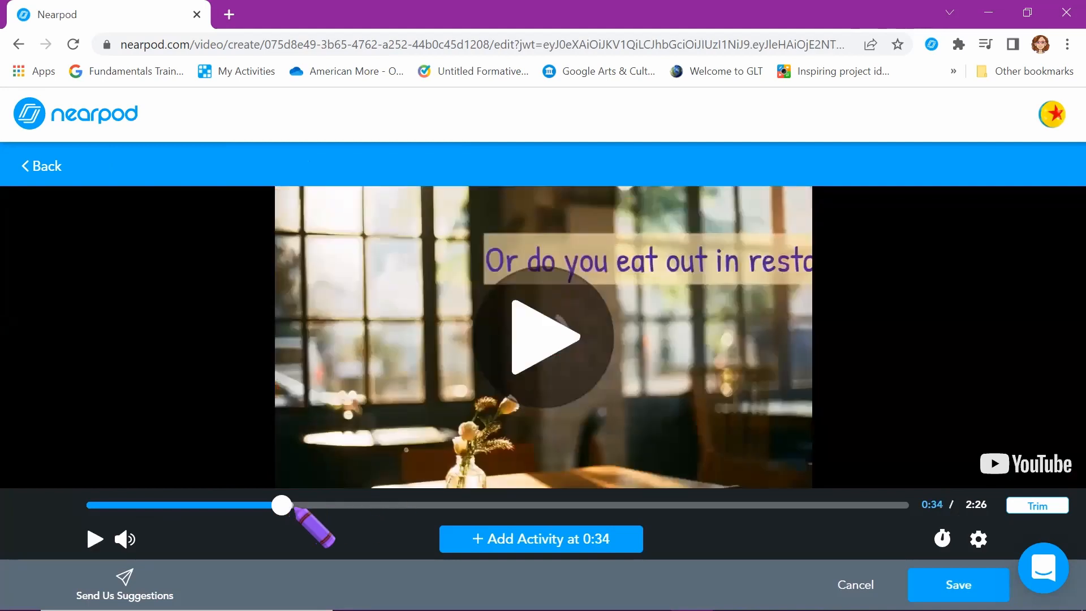
pyautogui.click(282, 504)
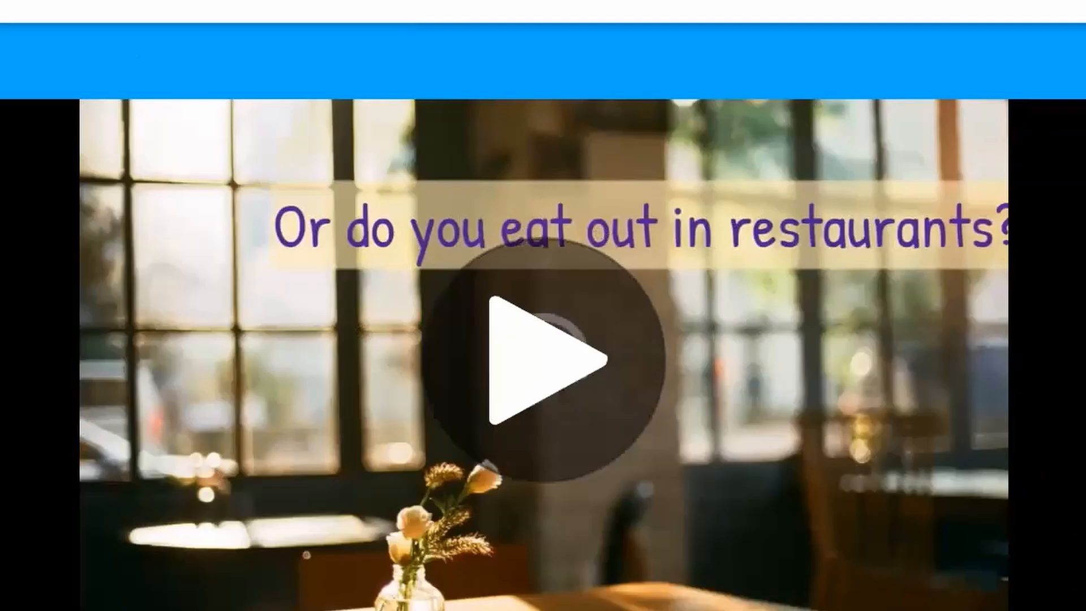
pyautogui.click(541, 539)
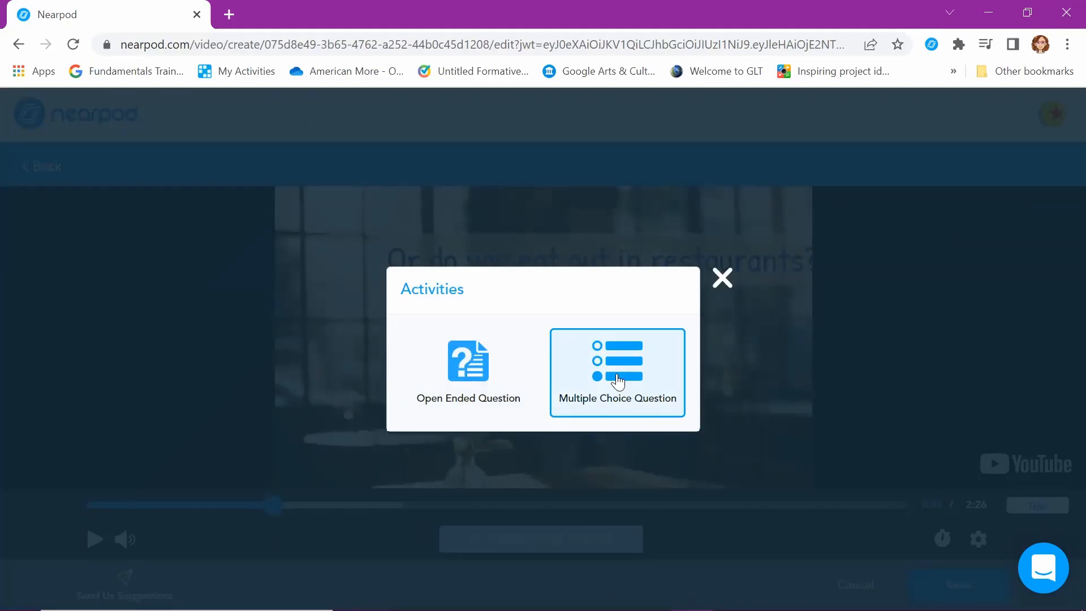
pyautogui.click(673, 426)
# - Enter the question "Do you eat in restaurants?" with the answer options "Yes, I do.", "No, I do." and "Yes, I am."
pyautogui.write('D')
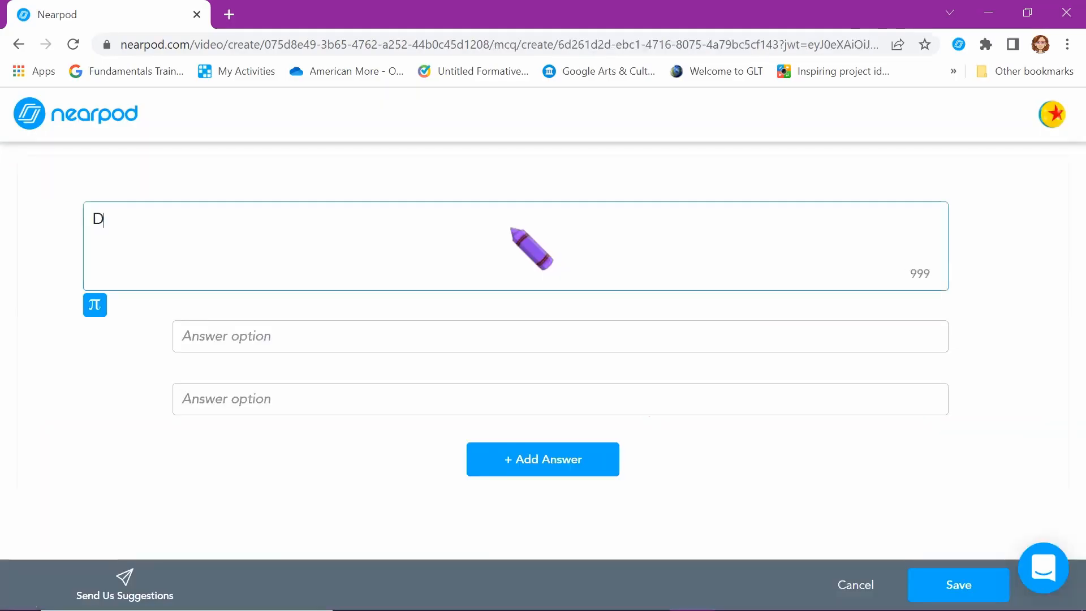
pyautogui.write('o you eat in restaurants?')
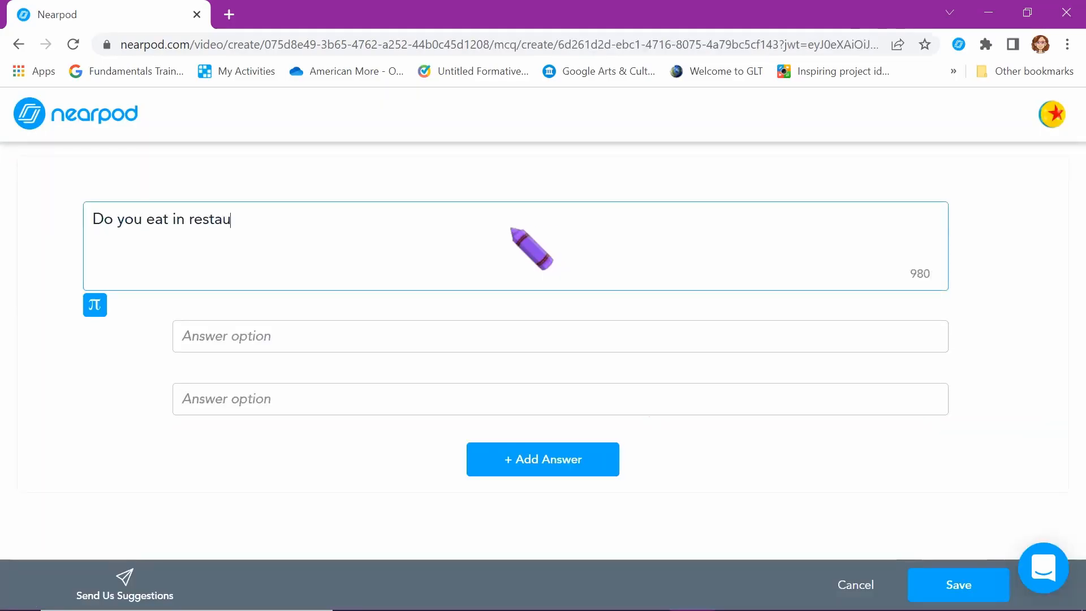
pyautogui.click(424, 346)
pyautogui.write('Yes I do.')
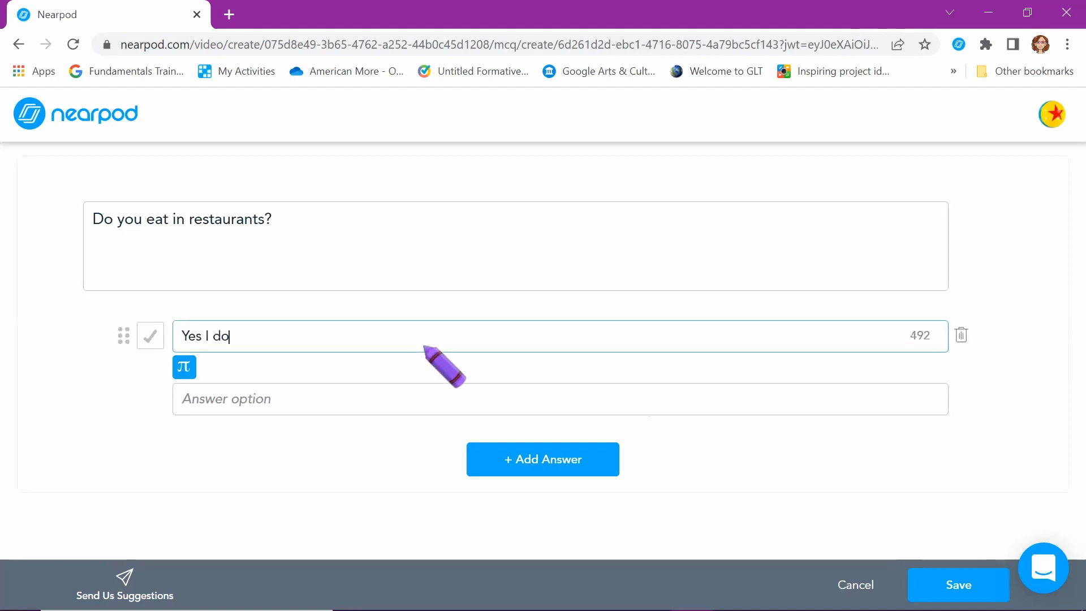
pyautogui.click(238, 399)
pyautogui.write('No, I do.')
pyautogui.click(470, 466)
pyautogui.write('Yes, I am.')
# - Mark only "Yes, I do." as the correct answer and save the multiple choice question to the video
pyautogui.click(154, 337)
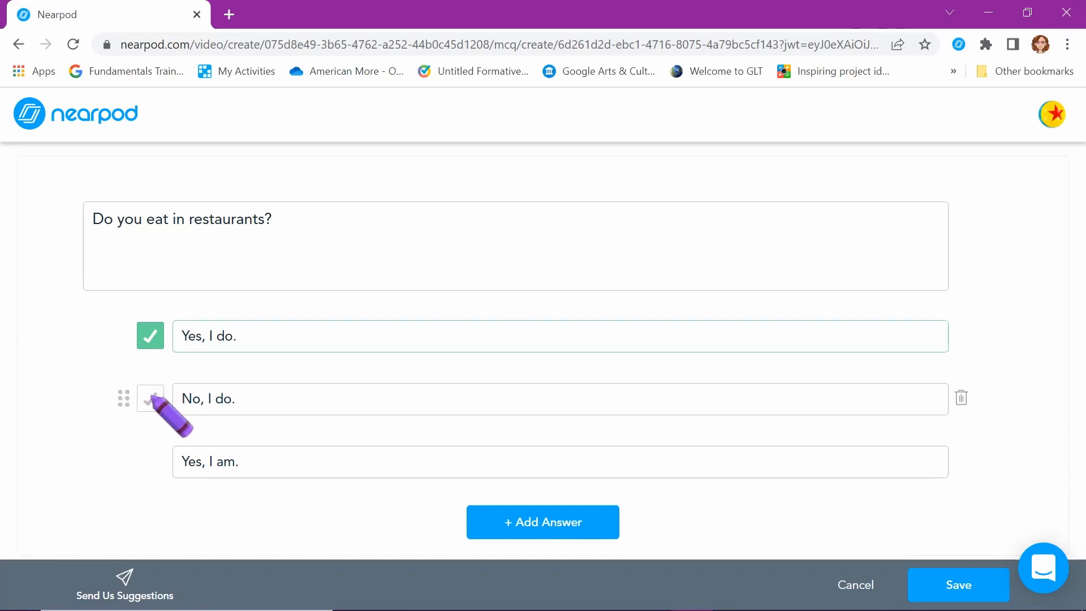
pyautogui.click(150, 398)
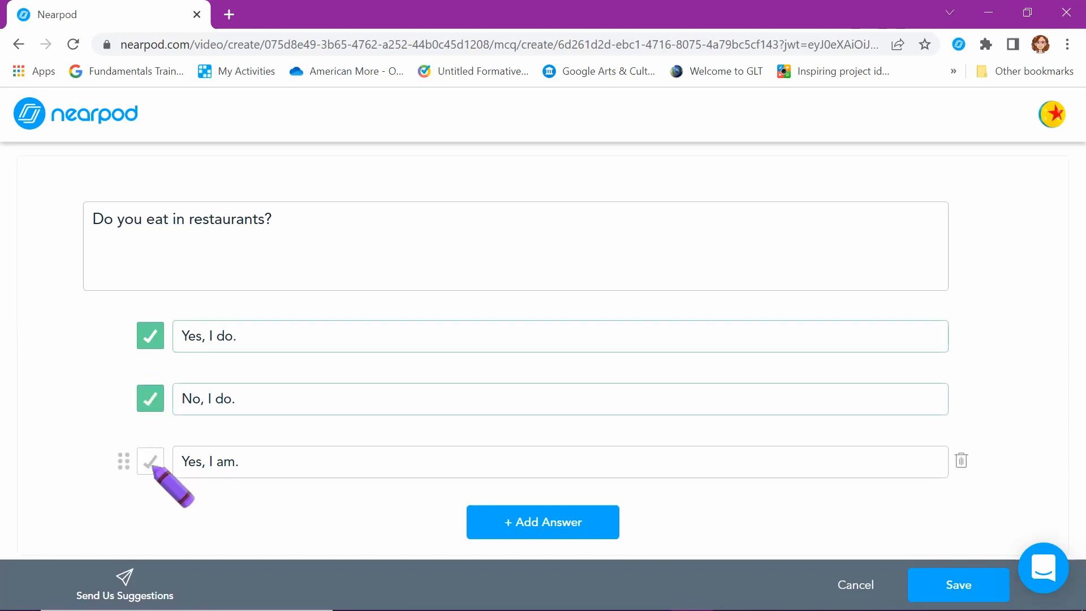
pyautogui.click(151, 461)
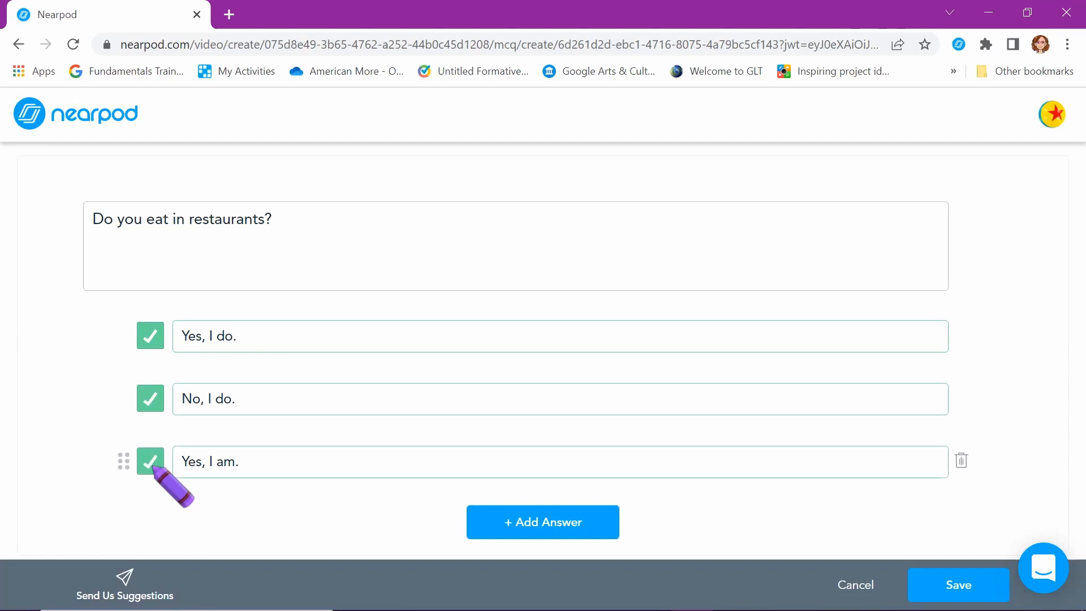
pyautogui.click(151, 462)
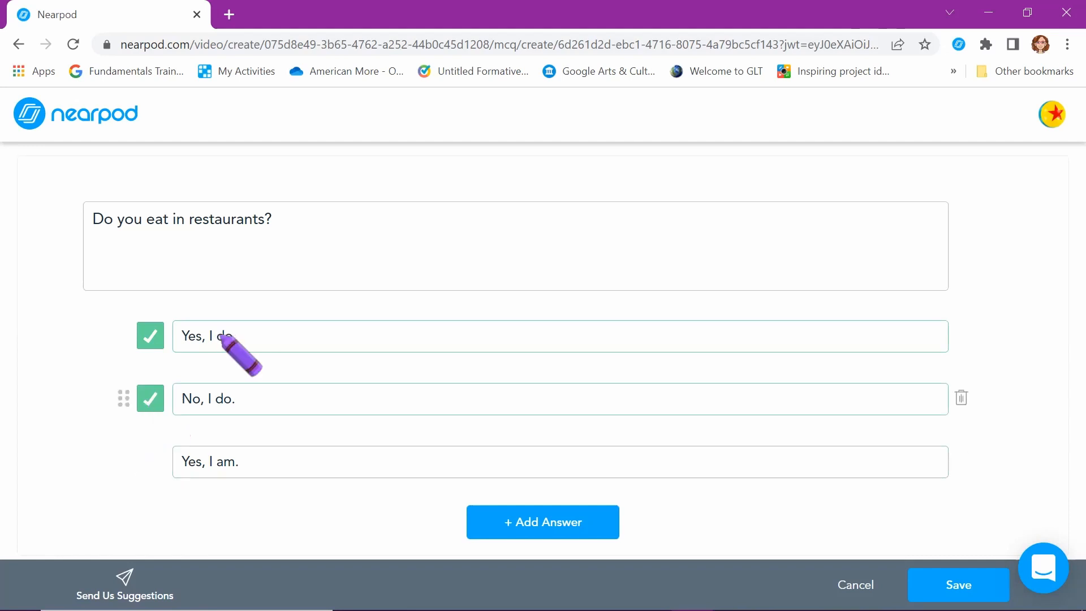
pyautogui.click(150, 398)
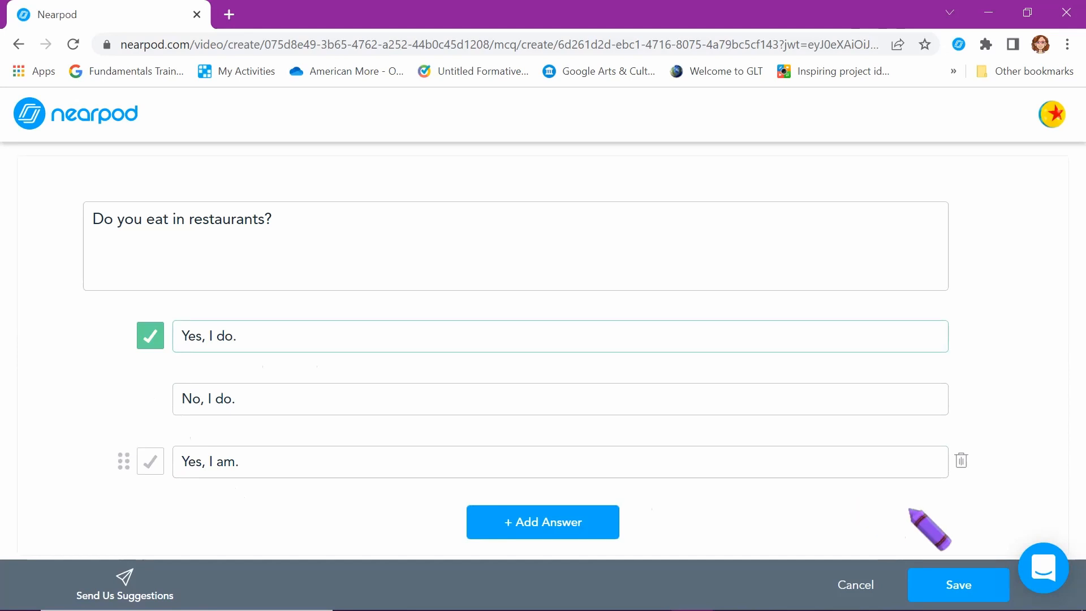
pyautogui.click(944, 579)
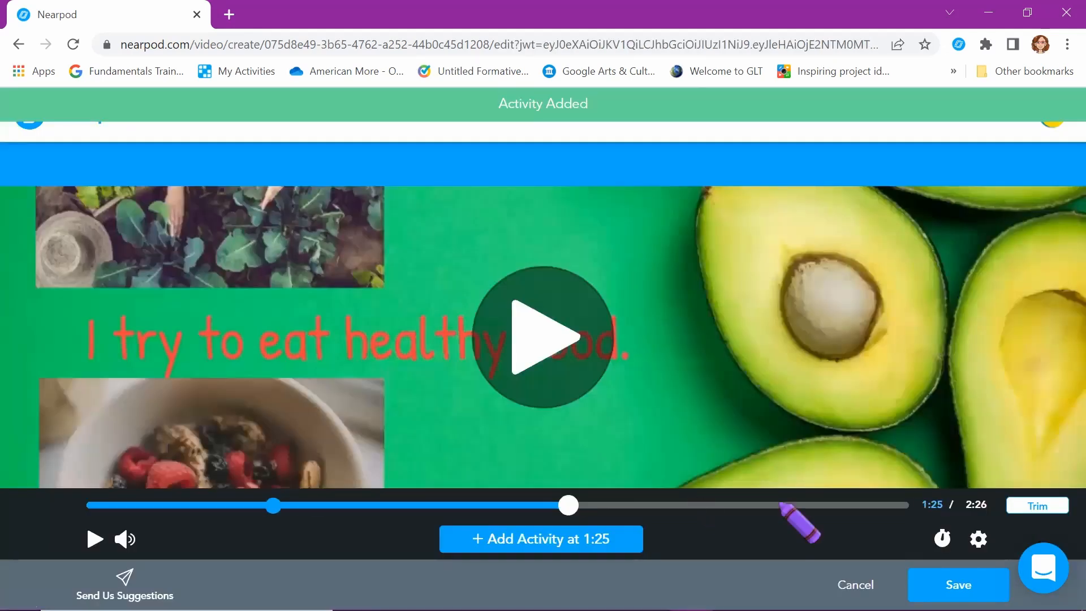
# - Add an open-ended question activity near the end of the video, at 2:20
pyautogui.click(839, 504)
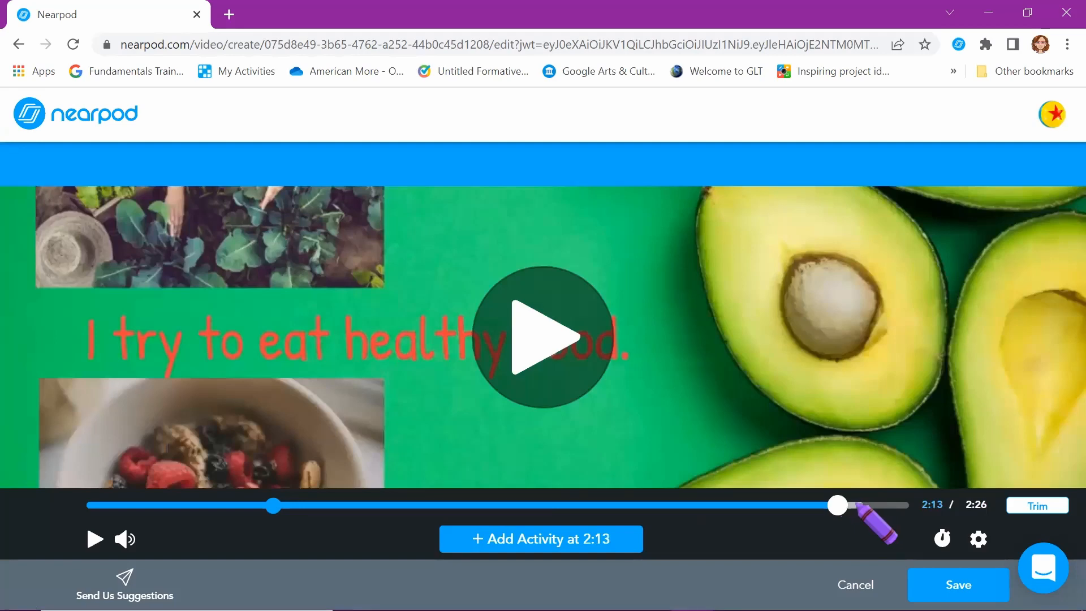
pyautogui.click(572, 316)
pyautogui.click(96, 540)
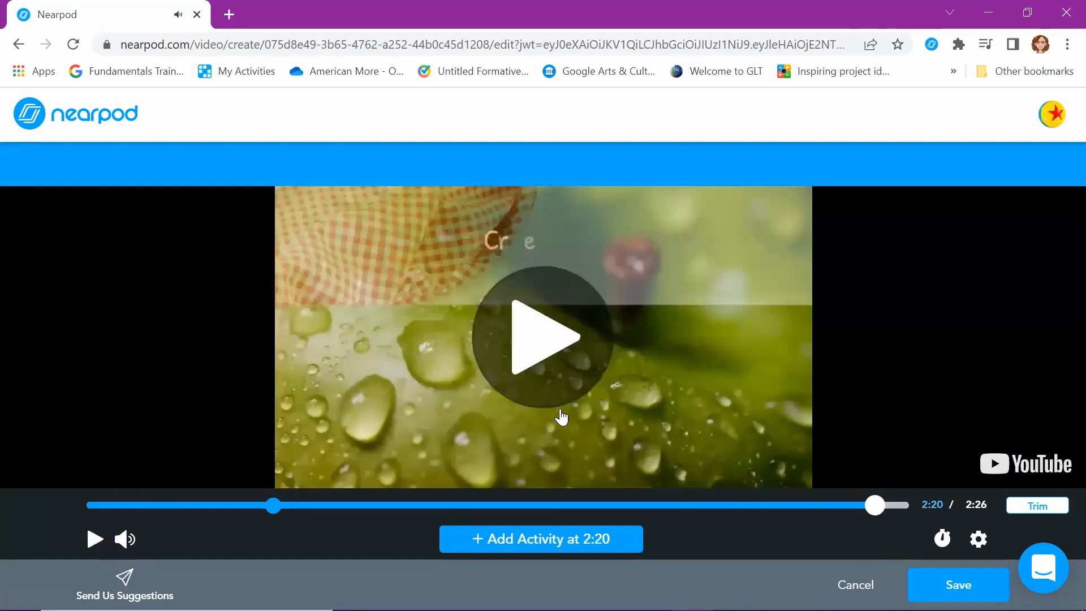
pyautogui.click(557, 542)
pyautogui.click(475, 362)
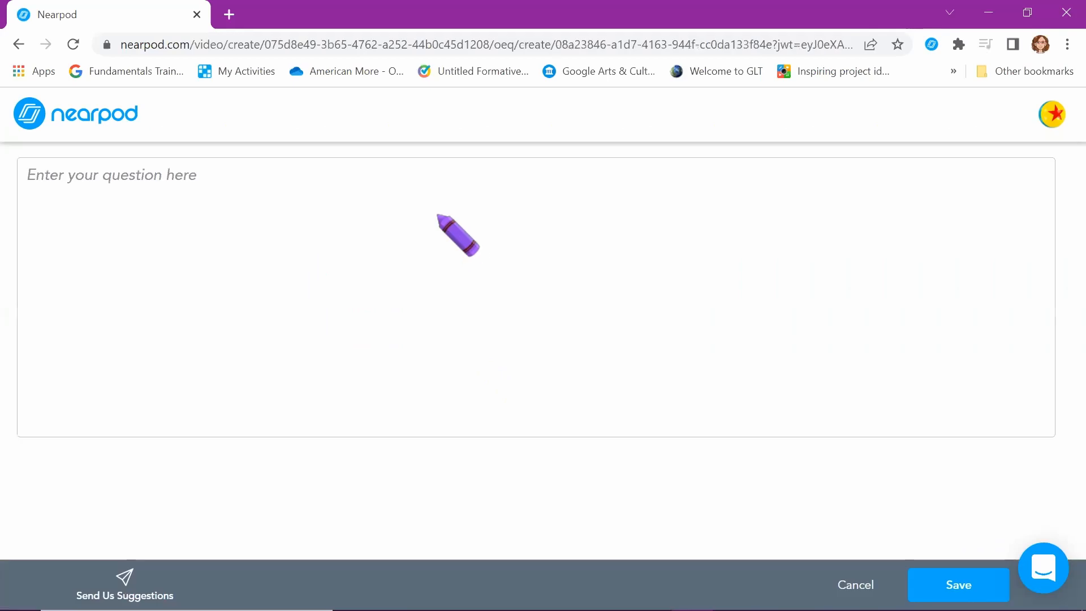
# - Enter the open-ended question "What's your favorite food? When do you eat it?" and save both the activity and the interactive video
pyautogui.click(437, 215)
pyautogui.write("What's your favori")
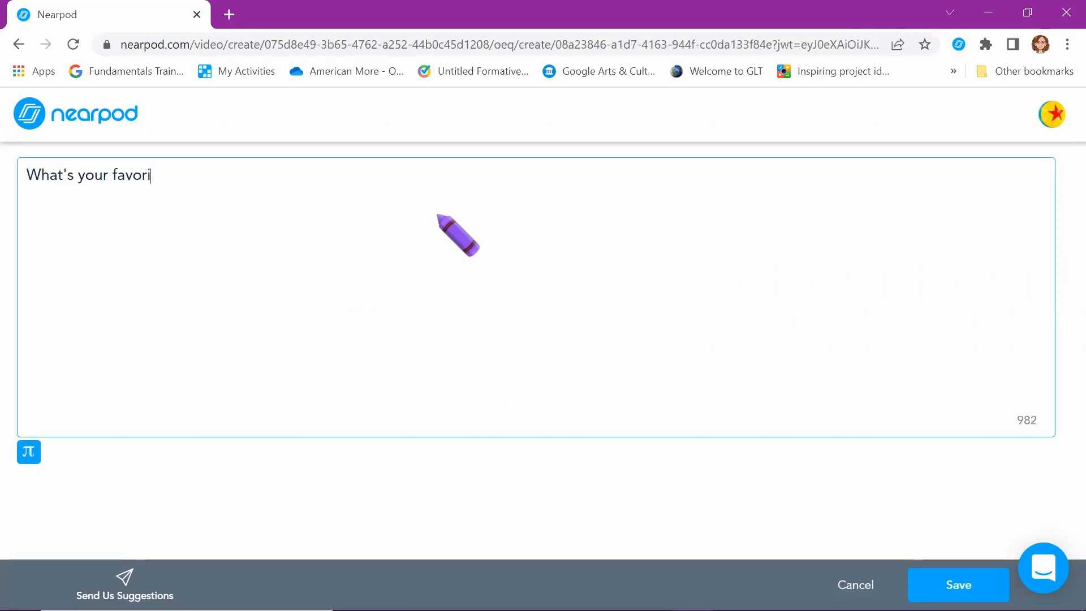
pyautogui.write('te food?')
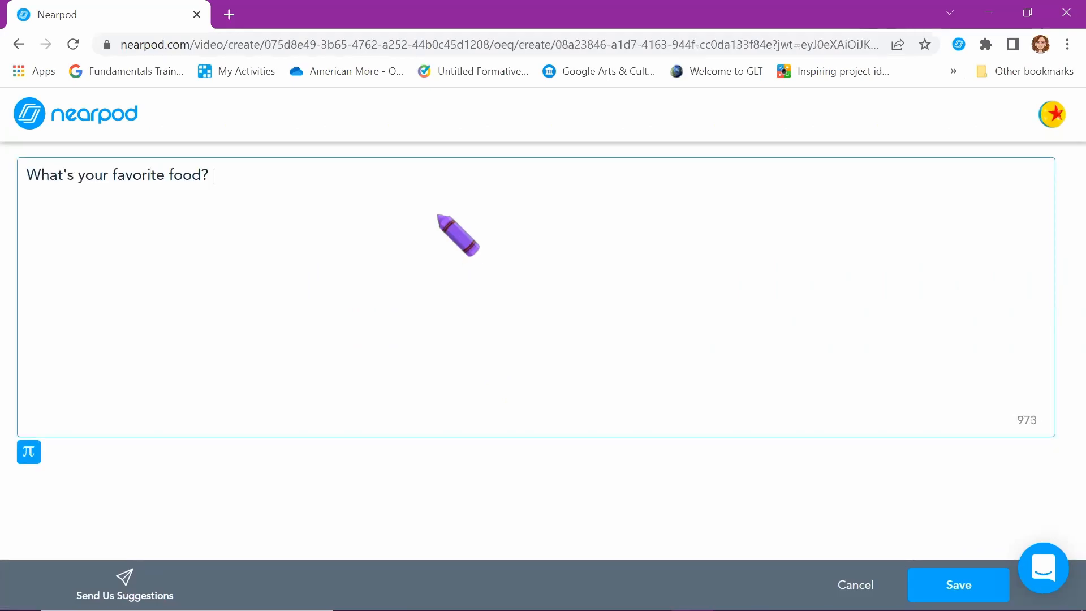
pyautogui.write(' When do you eat it?')
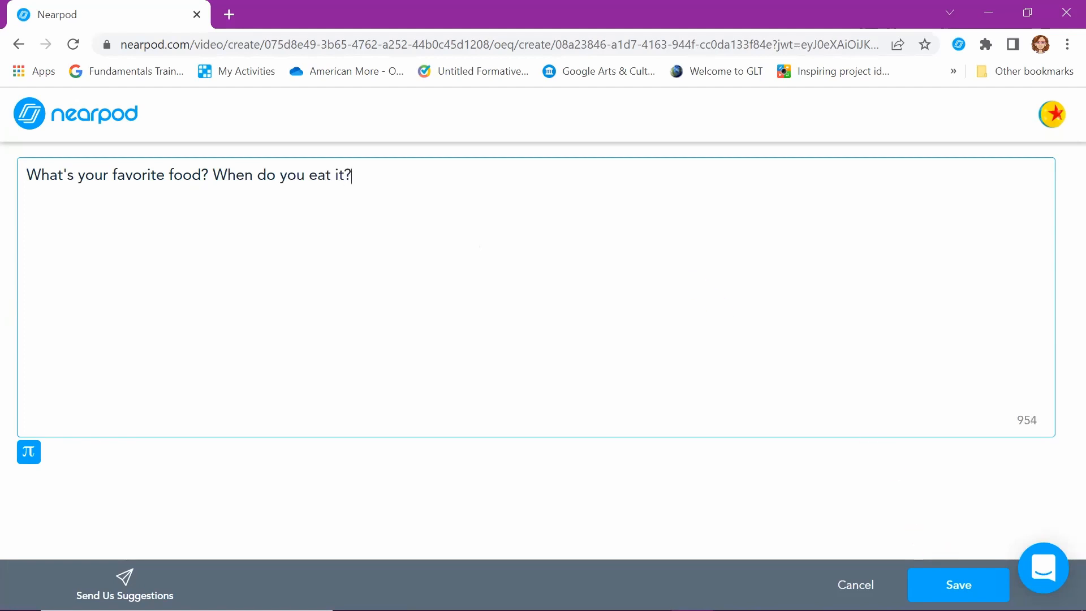
pyautogui.click(957, 584)
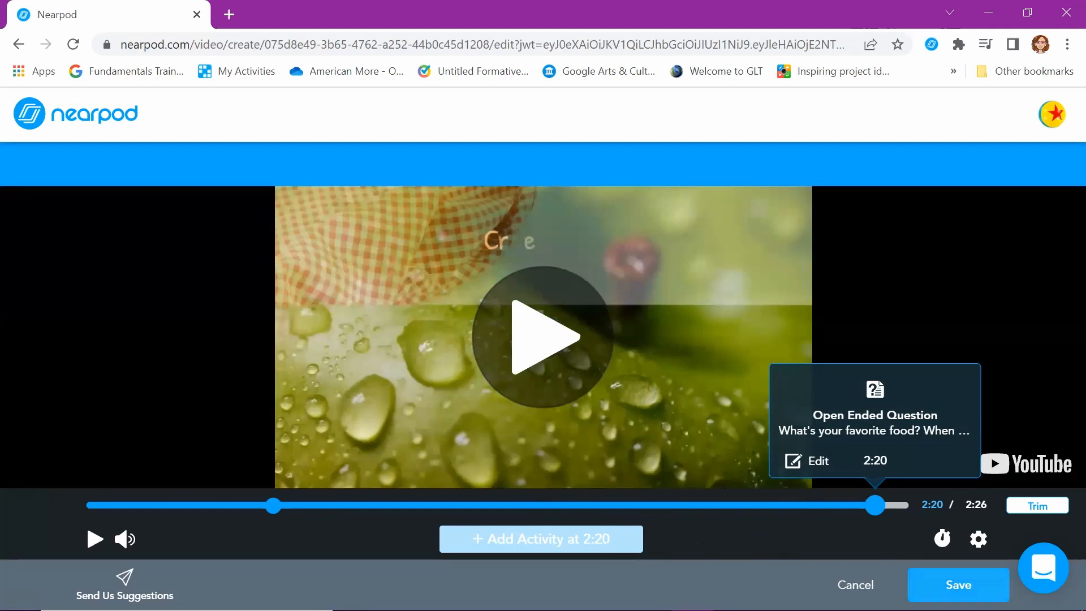
pyautogui.click(958, 585)
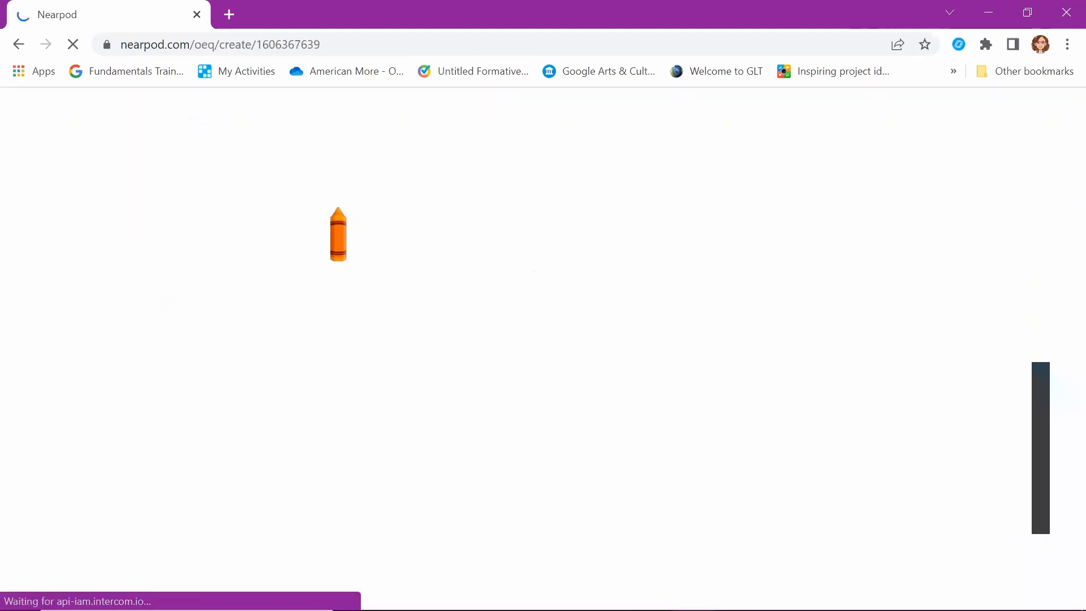
# - Enter "Do you eat a healthy breakfast?" and, on a new line, "What do you usually eat?" as the open-ended question slide's text
pyautogui.click(290, 262)
pyautogui.write('Do you eat a healthy breakfast?')
pyautogui.press('Return')
pyautogui.write('What do you usually eat?')
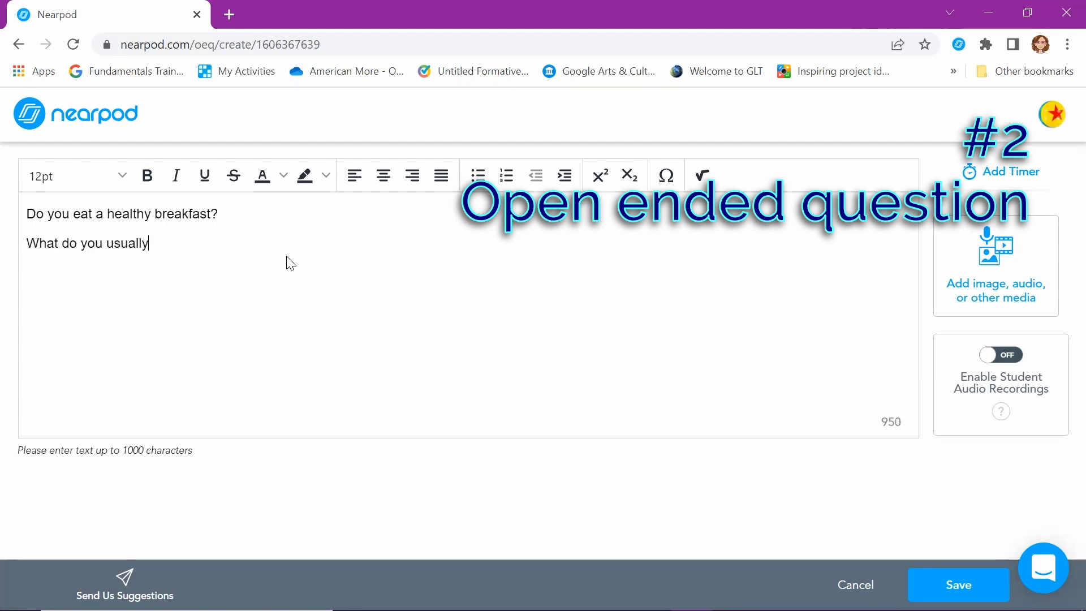
# - Attach the first YouTube video found for "alc kenitra food" to the open-ended question and enable student audio recordings
pyautogui.click(978, 260)
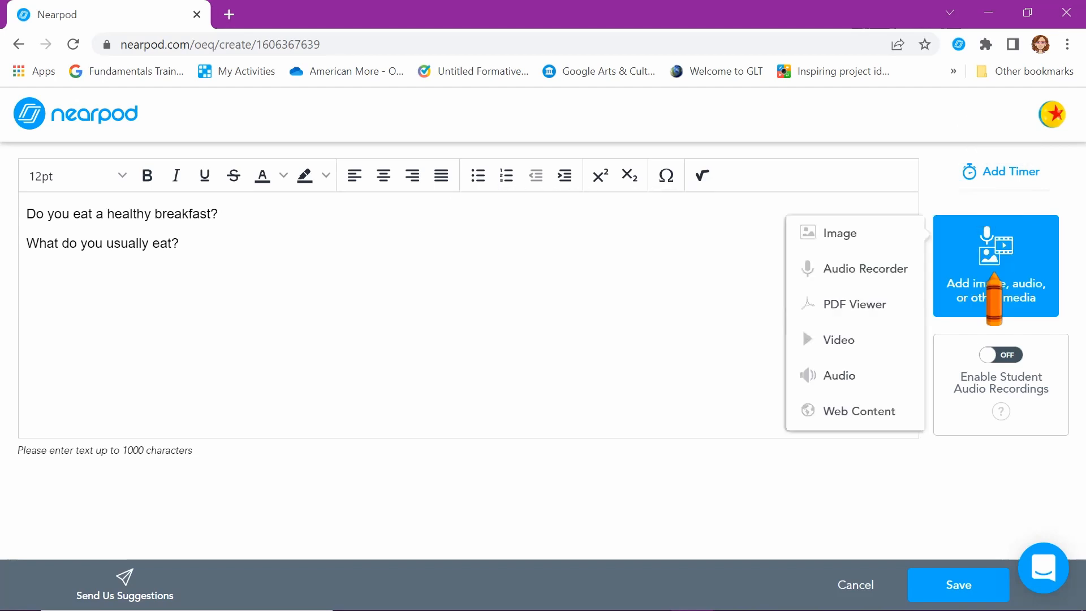
pyautogui.click(836, 339)
pyautogui.write('alc kenitra food')
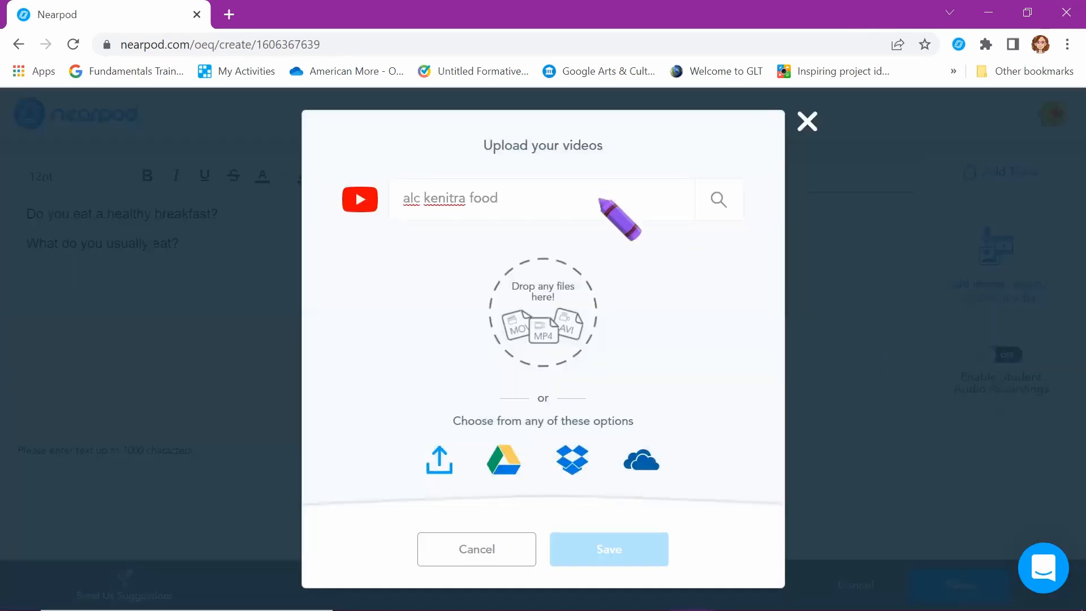
pyautogui.press('Return')
pyautogui.click(621, 289)
pyautogui.click(633, 551)
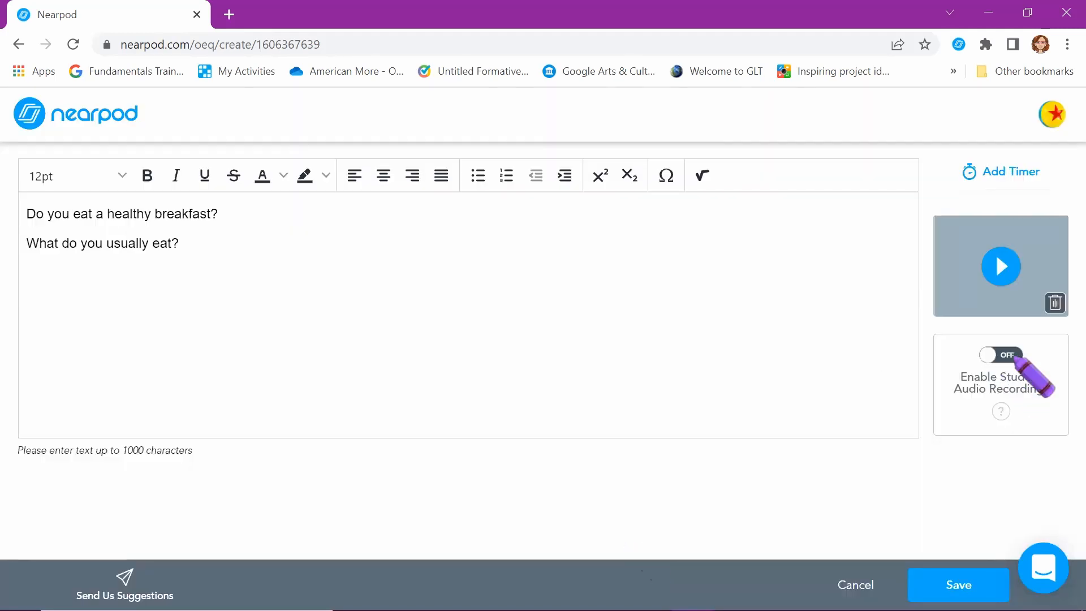
pyautogui.click(1016, 357)
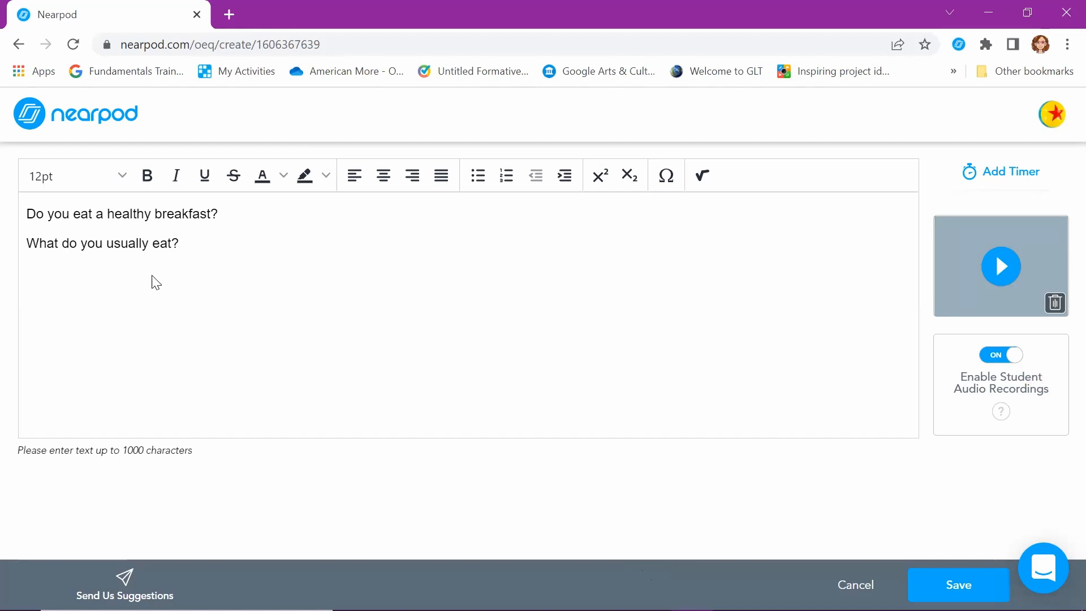
# - Make the word "usually" bold and underlined in the question text and save the open-ended question slide
pyautogui.doubleClick(110, 243)
pyautogui.click(152, 176)
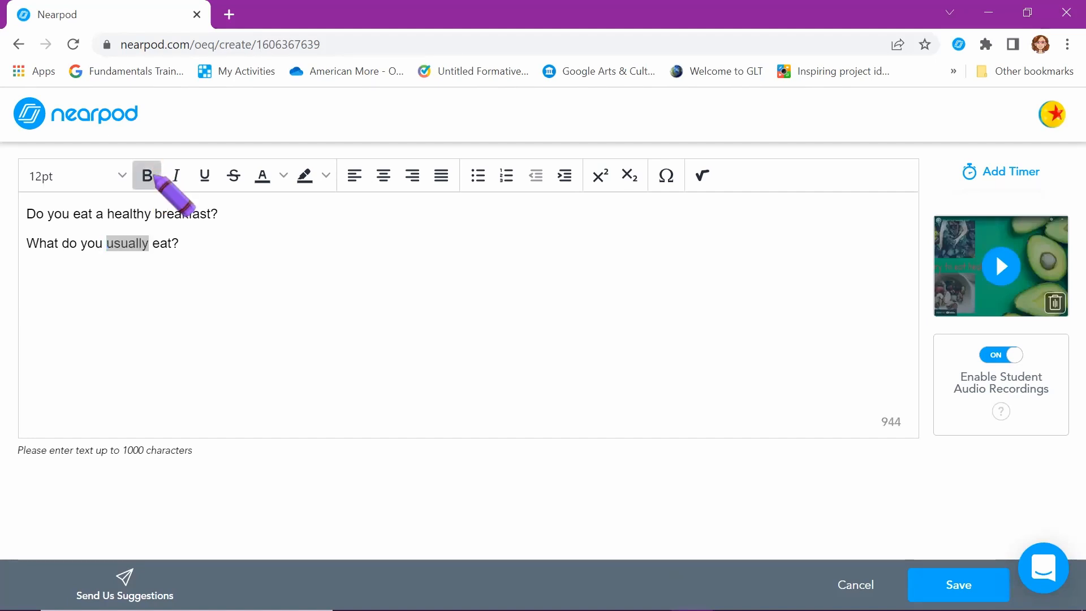
pyautogui.click(205, 176)
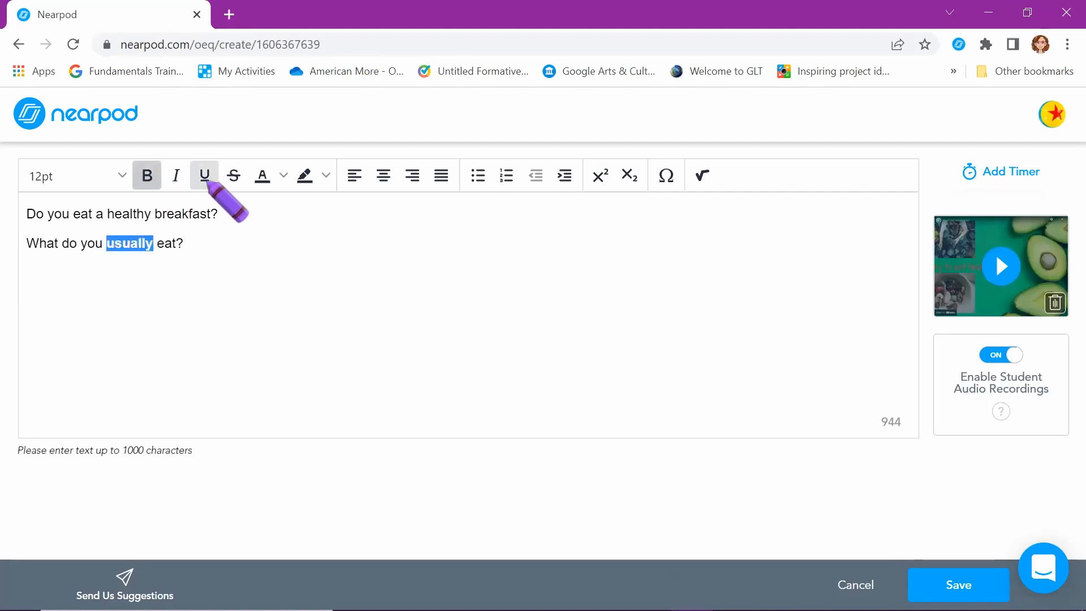
pyautogui.click(535, 317)
pyautogui.click(959, 584)
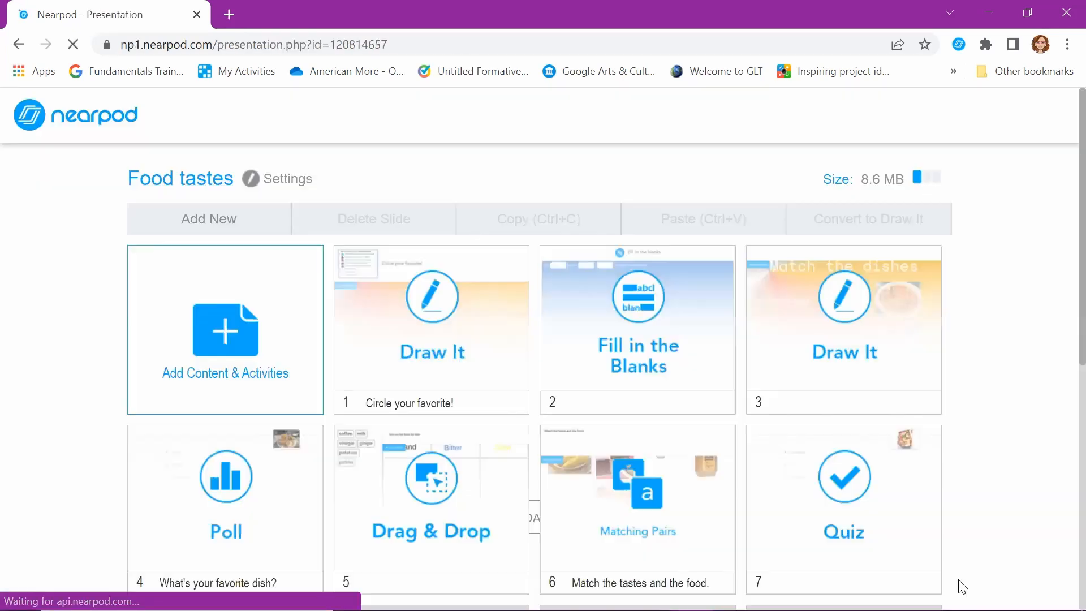
# - Add a Quiz activity to the lesson and attach the YouTube video "What's your favorite food?", searching for "alc kenitra food", to its first question
pyautogui.click(226, 350)
pyautogui.click(790, 292)
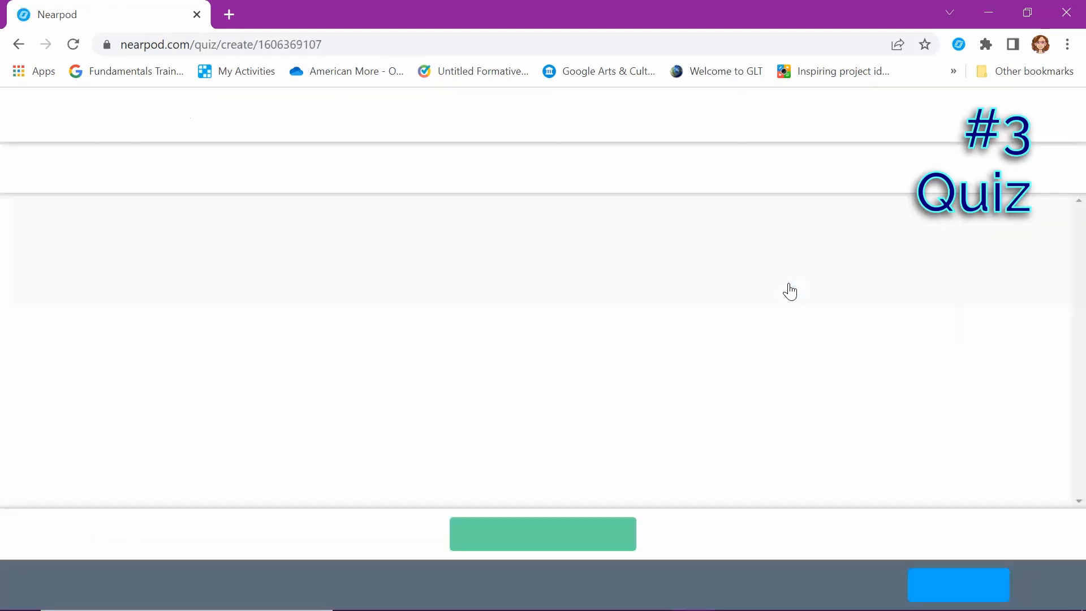
pyautogui.click(937, 269)
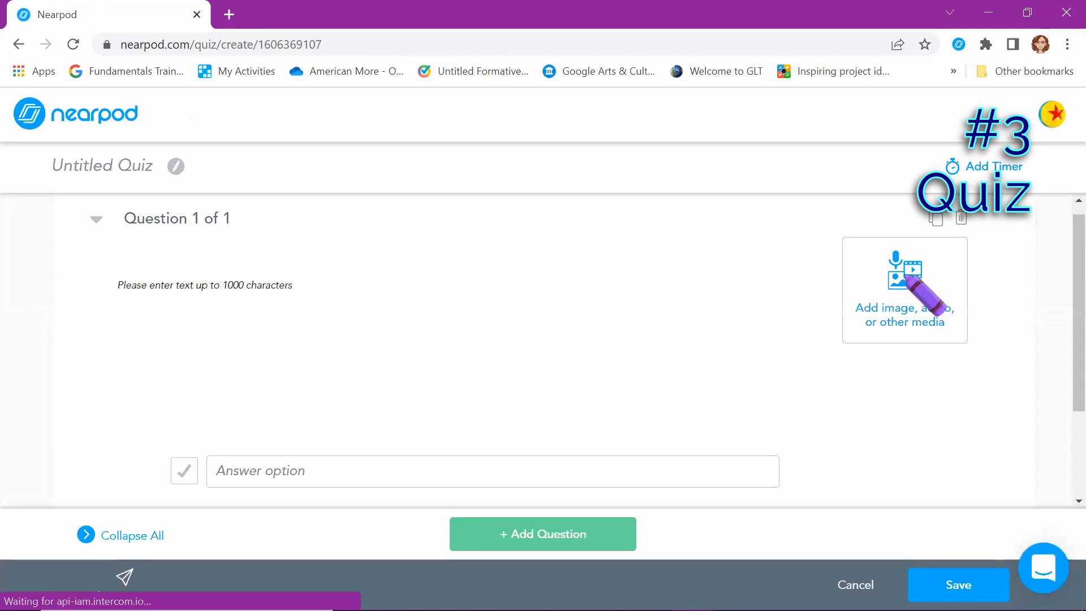
pyautogui.click(739, 357)
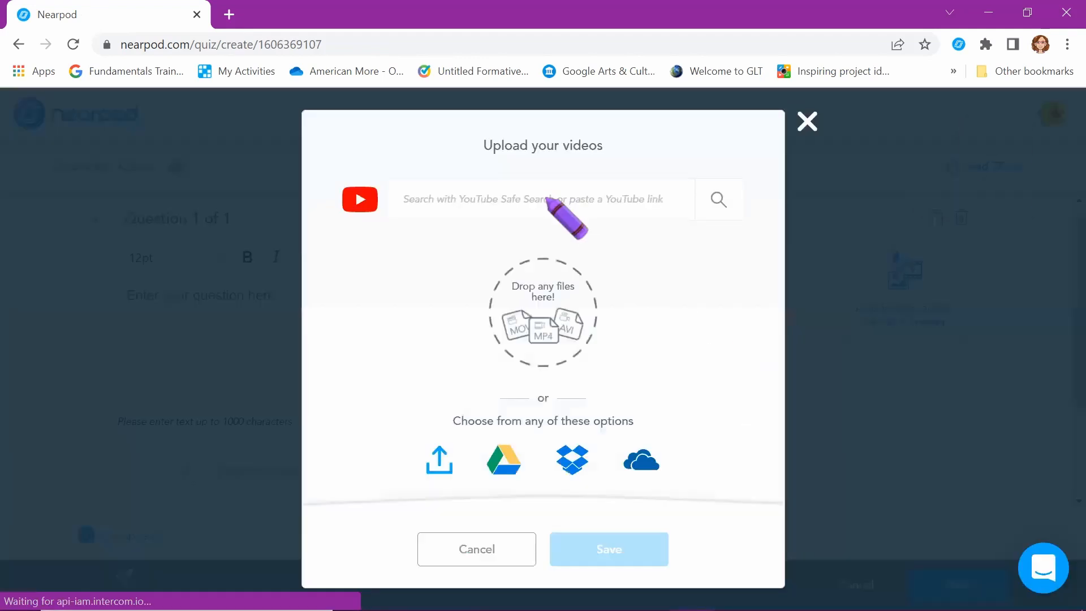
pyautogui.write('alc kenitra food')
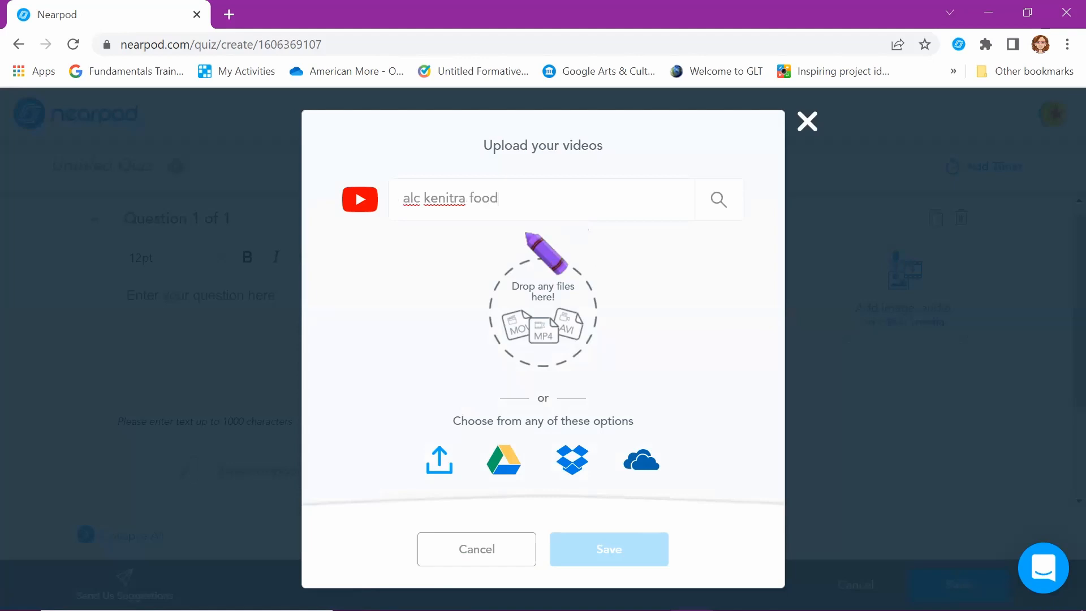
pyautogui.press('Return')
pyautogui.click(502, 259)
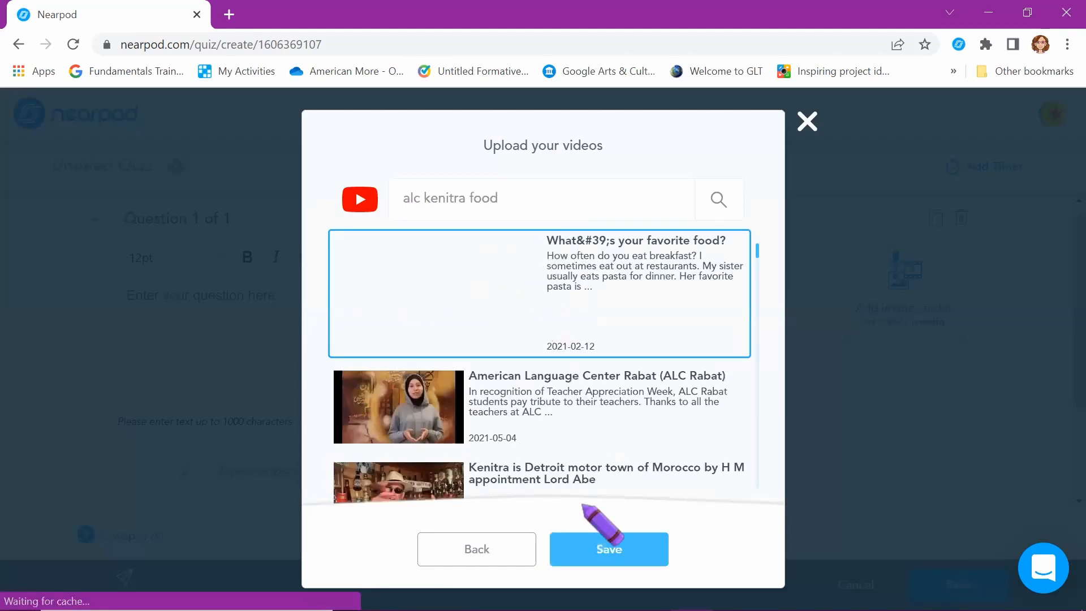
pyautogui.click(590, 544)
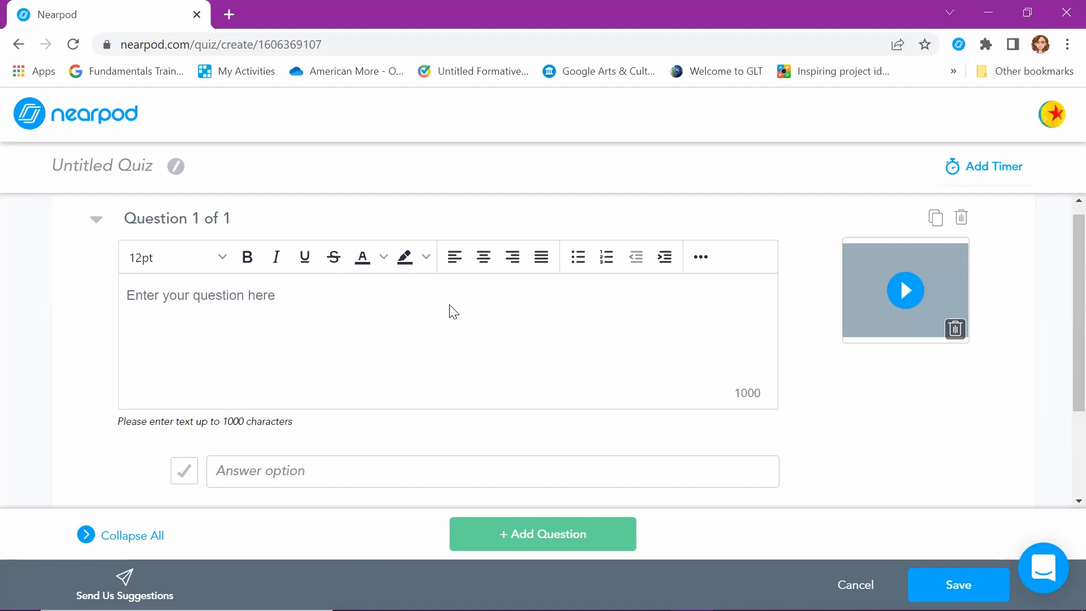
# - Enter the quiz question "Which food was green?" with the answer options "bananas" and "avocados"
pyautogui.write('Which food was green?')
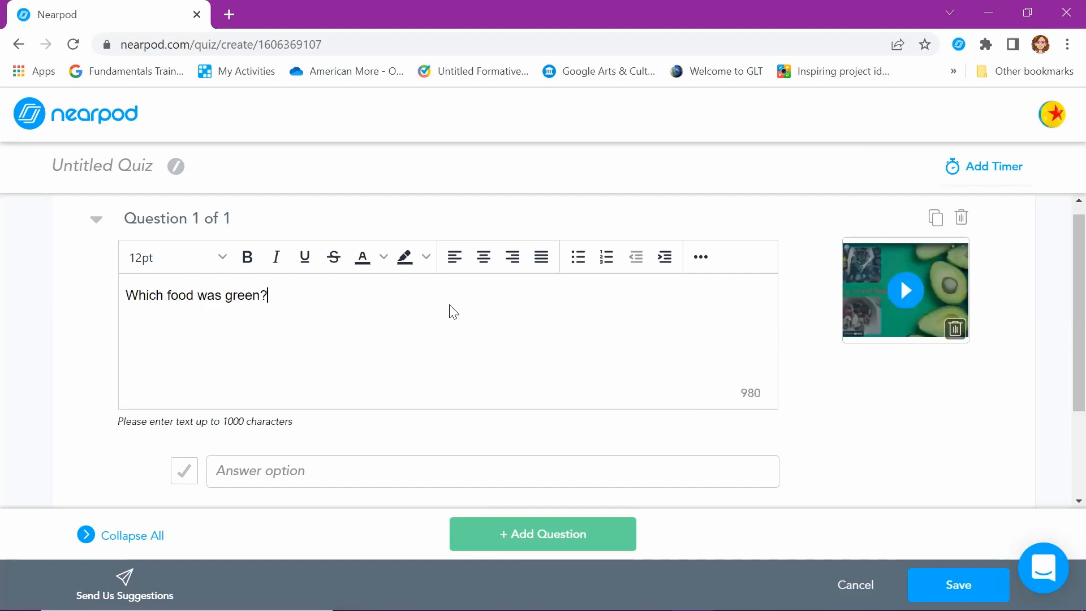
pyautogui.scroll(-2, 325, 337)
pyautogui.click(325, 337)
pyautogui.write('bananas')
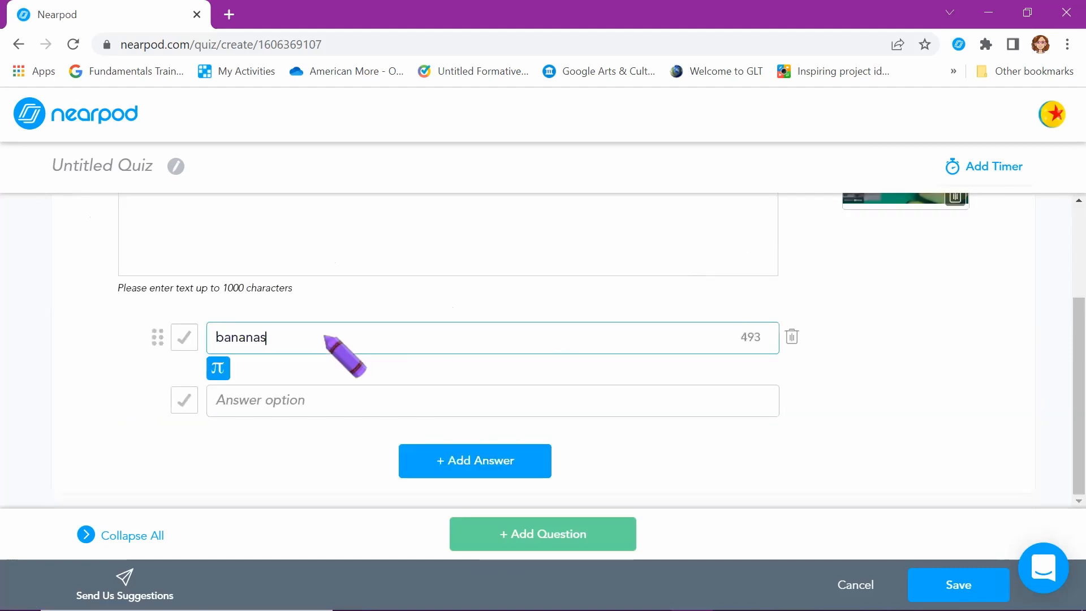
pyautogui.click(336, 401)
pyautogui.write('avocados')
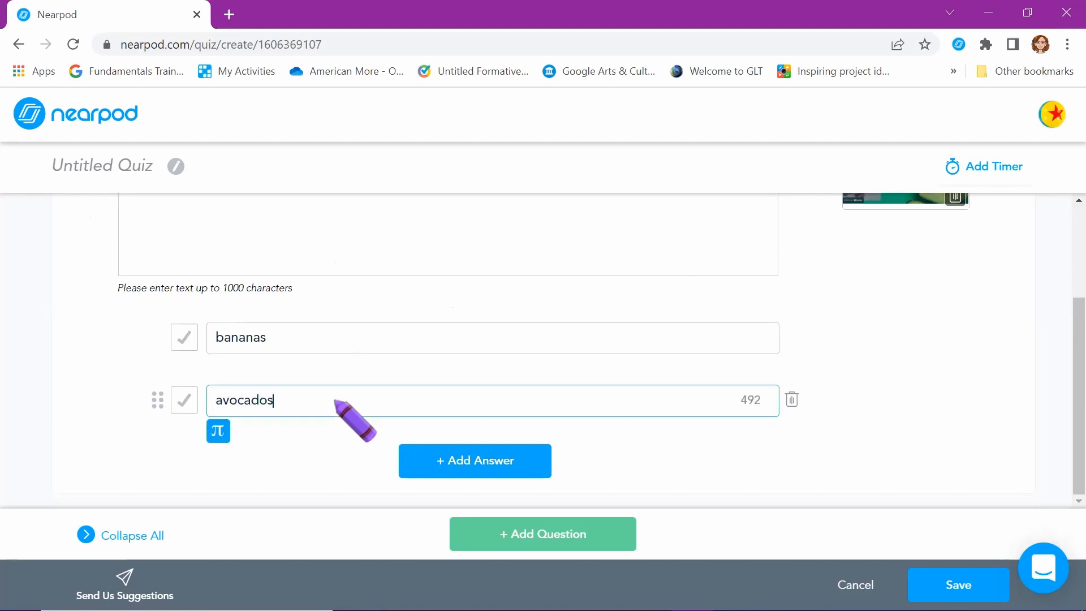
# - Add a third answer option, "apples", and extend the question to "Which food was green in the video?"
pyautogui.click(484, 460)
pyautogui.scroll(3, 394, 422)
pyautogui.click(199, 304)
pyautogui.write('in the video')
pyautogui.scroll(-3, 226, 367)
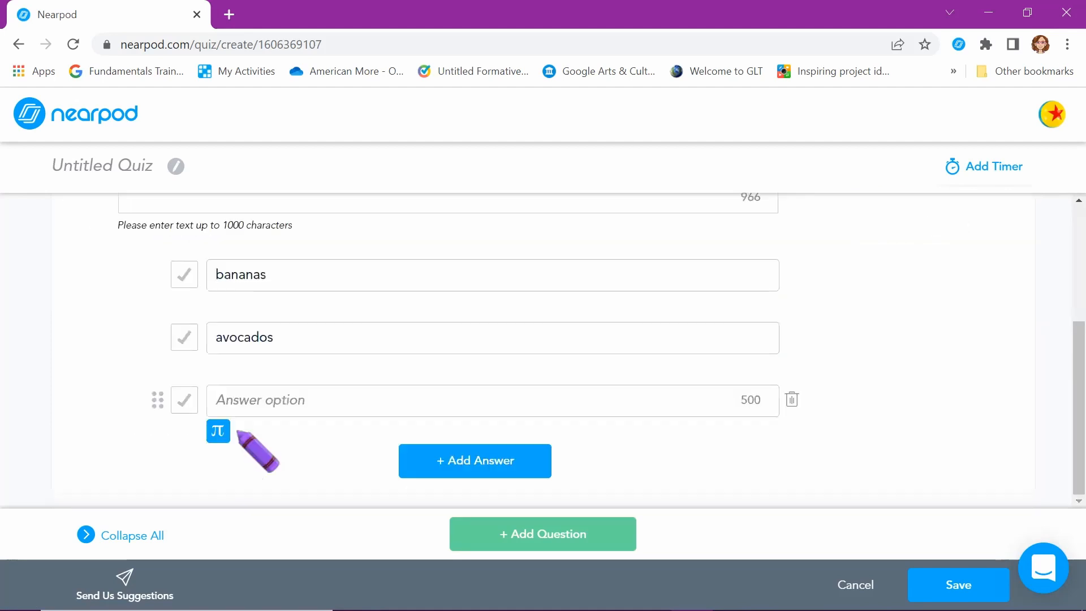
pyautogui.click(308, 403)
pyautogui.write('apples')
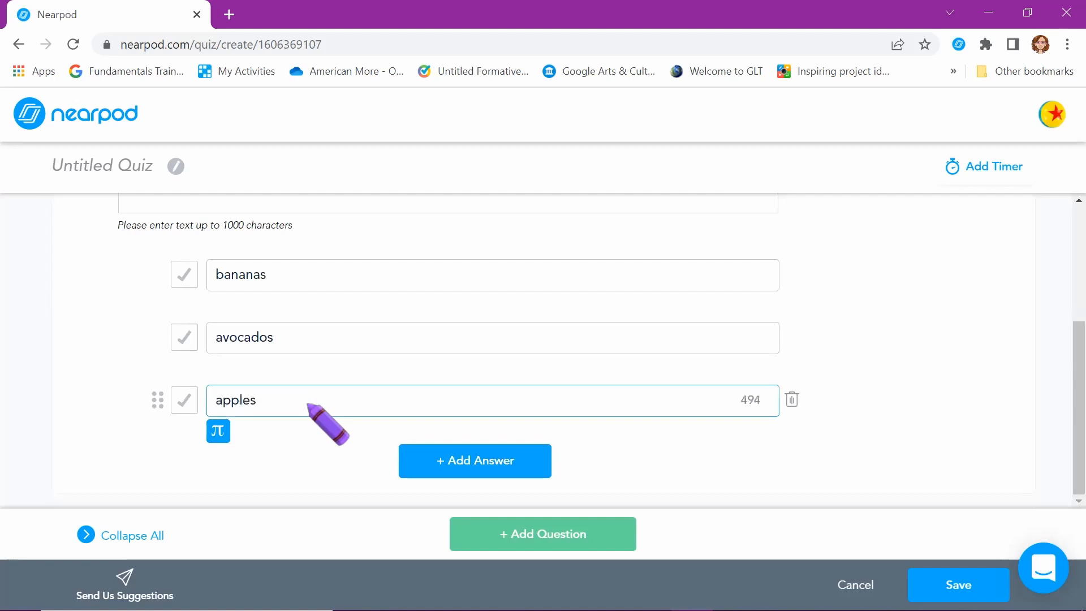
# - Mark "avocados" and "apples" as correct answers and add a second question to the quiz
pyautogui.click(184, 337)
pyautogui.click(187, 403)
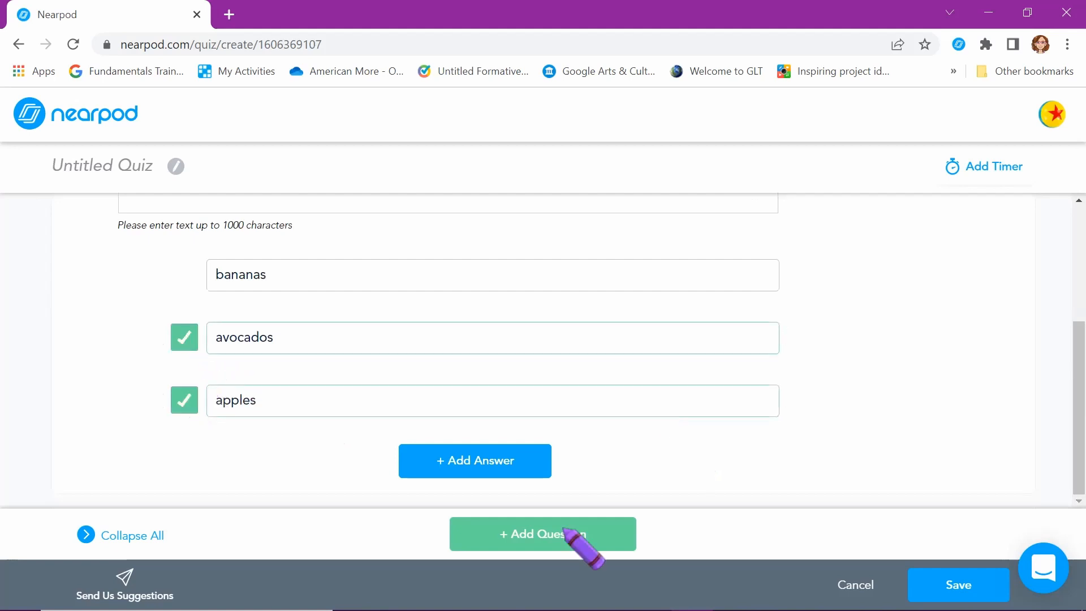
pyautogui.click(557, 539)
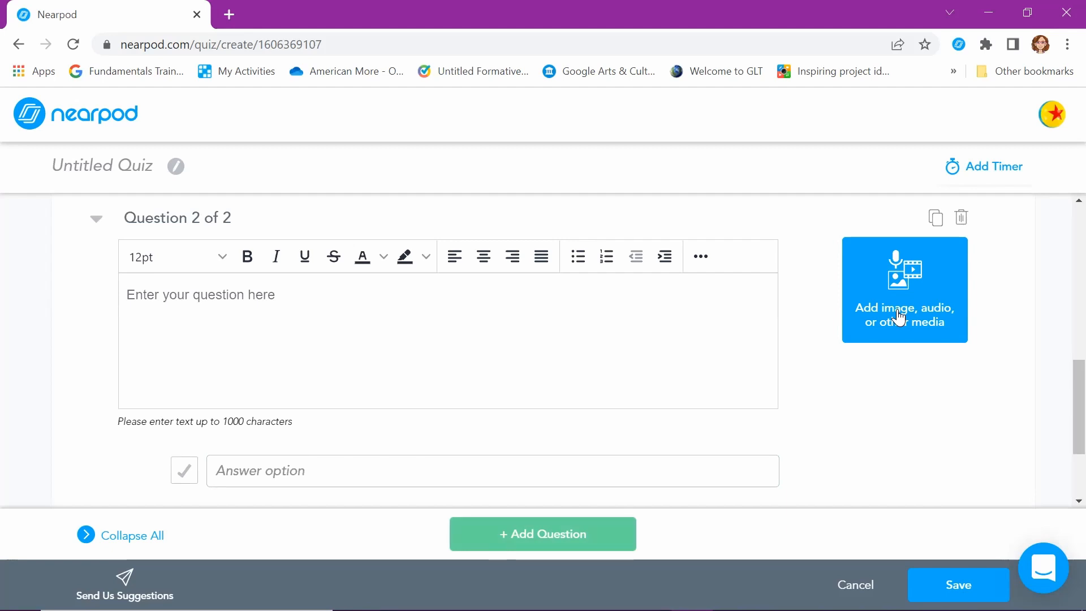
# - Enter "Which food in the video was purple?" as the second quiz question, with the answer options "bread" and "pasta"
pyautogui.click(235, 298)
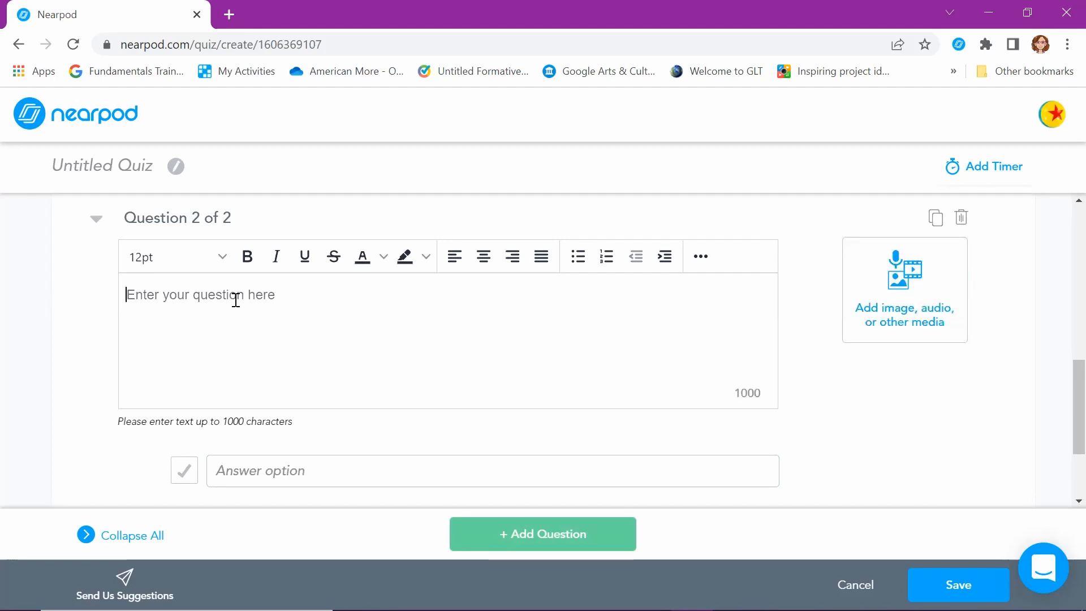
pyautogui.write('Which ')
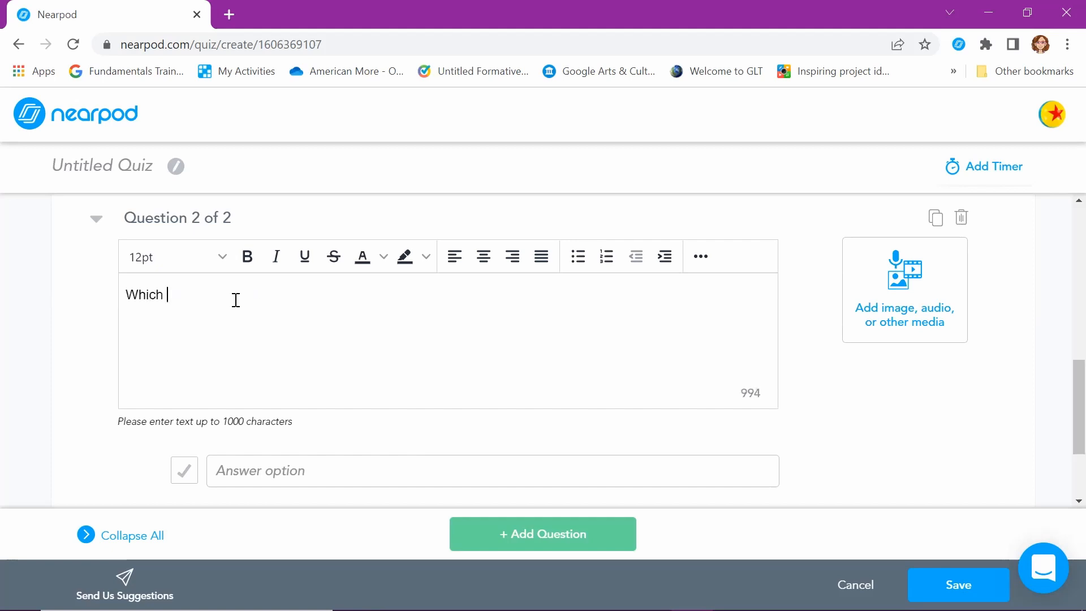
pyautogui.write('food in the video was purple?')
pyautogui.click(349, 470)
pyautogui.write('bread')
pyautogui.scroll(-2, 362, 441)
pyautogui.click(364, 398)
pyautogui.write('pasta')
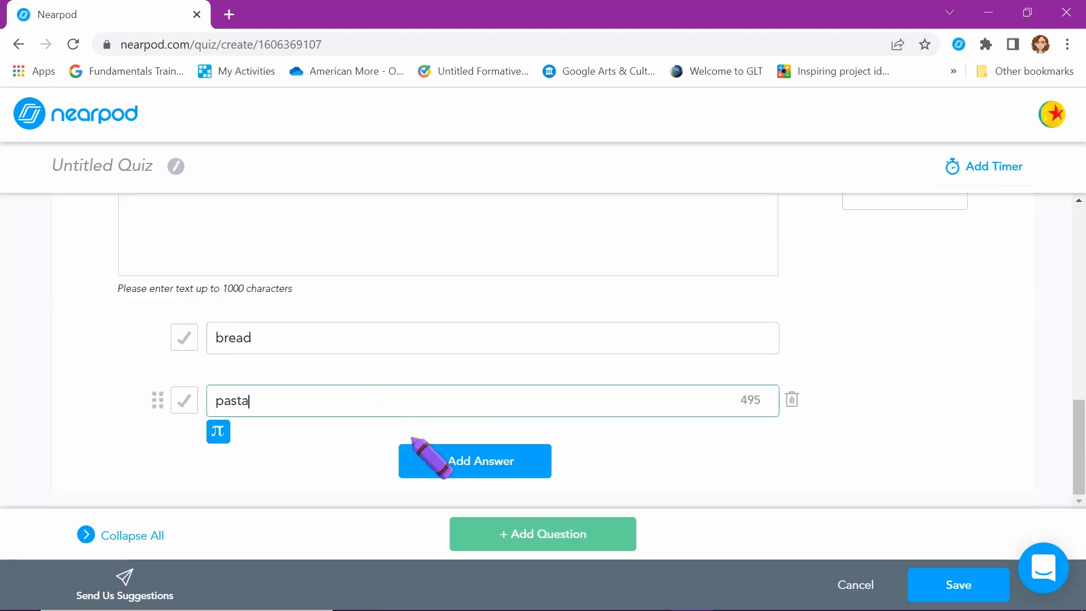
# - Add a third answer option, "egg plants", to the second question and mark it as correct
pyautogui.click(433, 456)
pyautogui.write('egg plants')
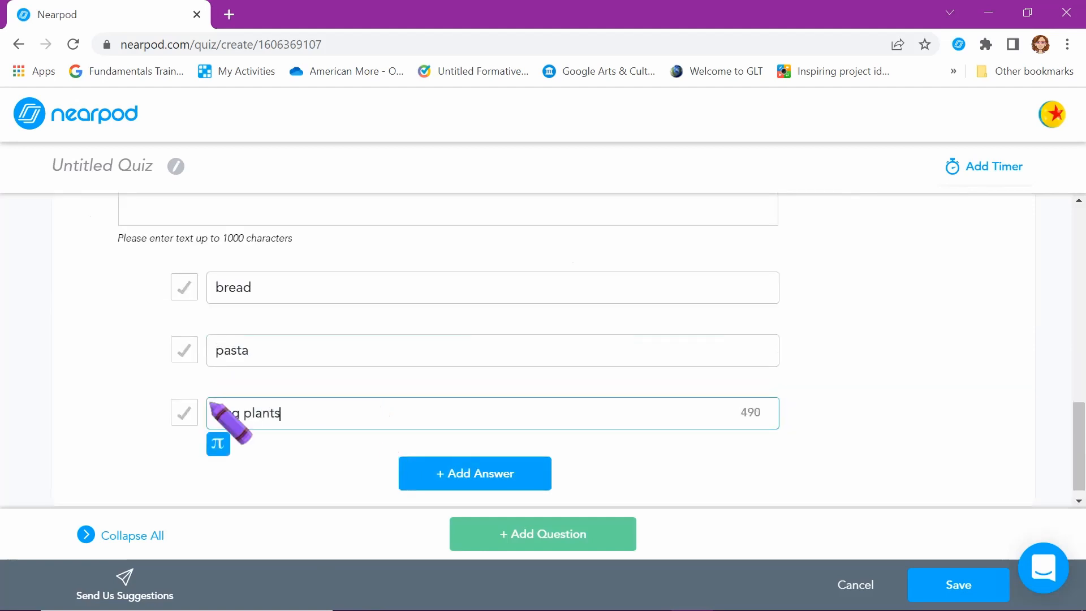
pyautogui.click(184, 411)
# - Review both quiz questions with their answers and save the quiz to the lesson
pyautogui.scroll(4, 941, 477)
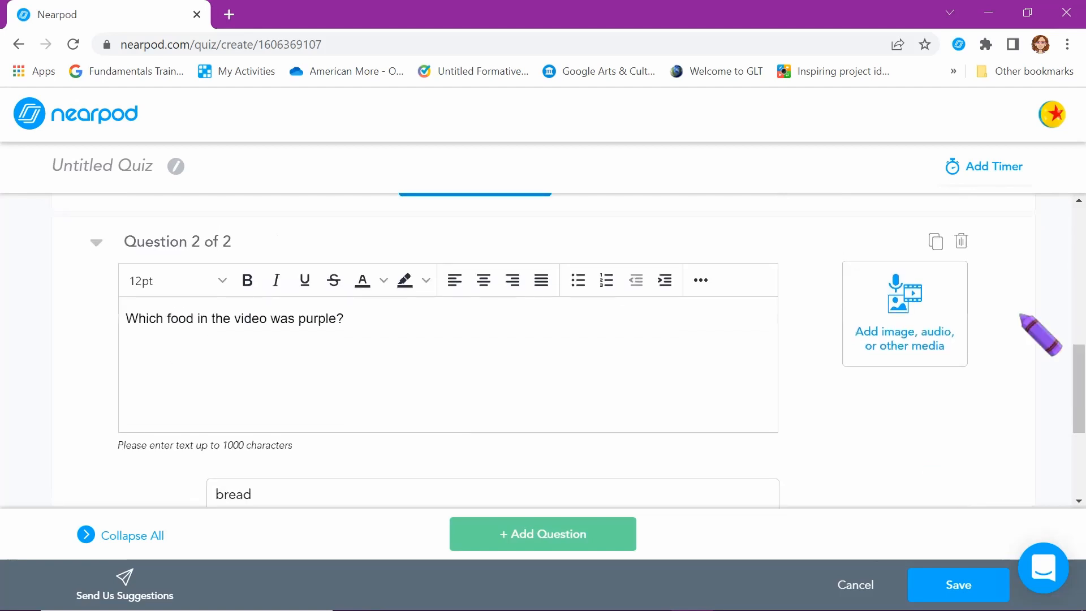
pyautogui.scroll(5, 1018, 315)
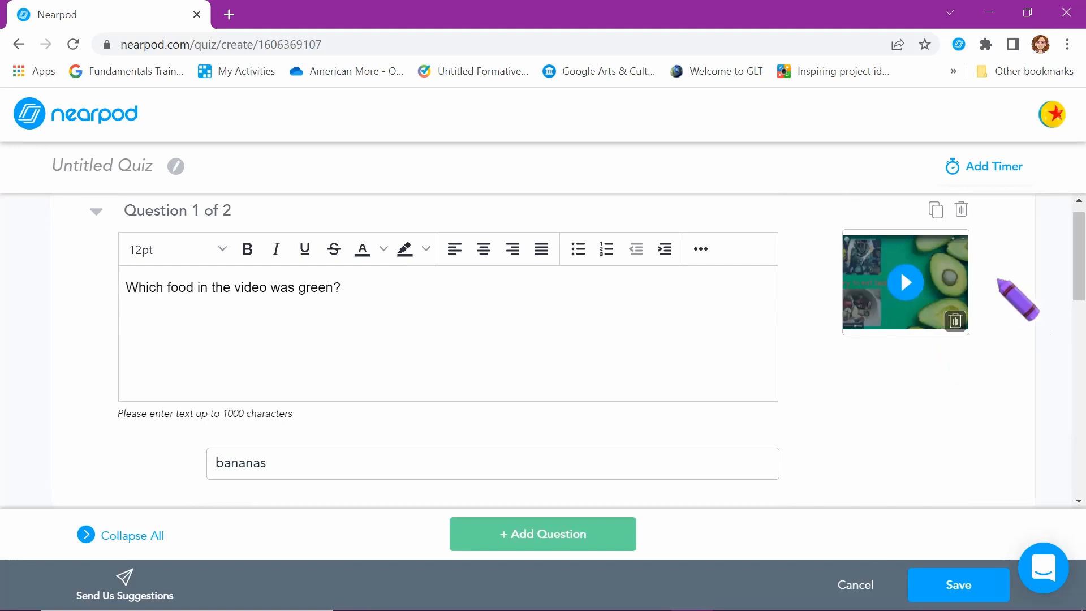
pyautogui.scroll(-3, 997, 280)
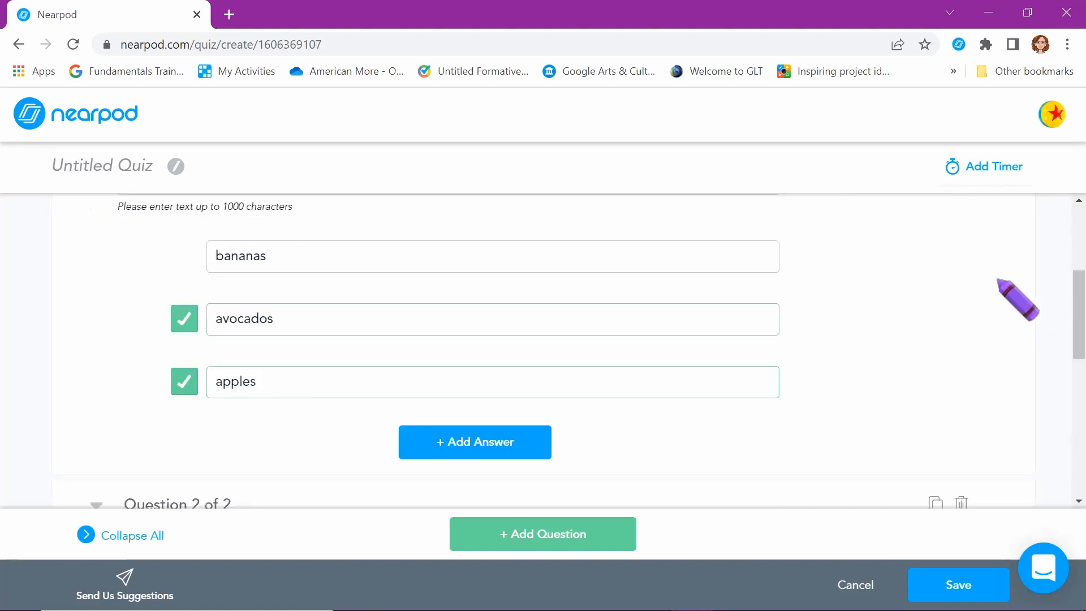
pyautogui.scroll(-5, 999, 280)
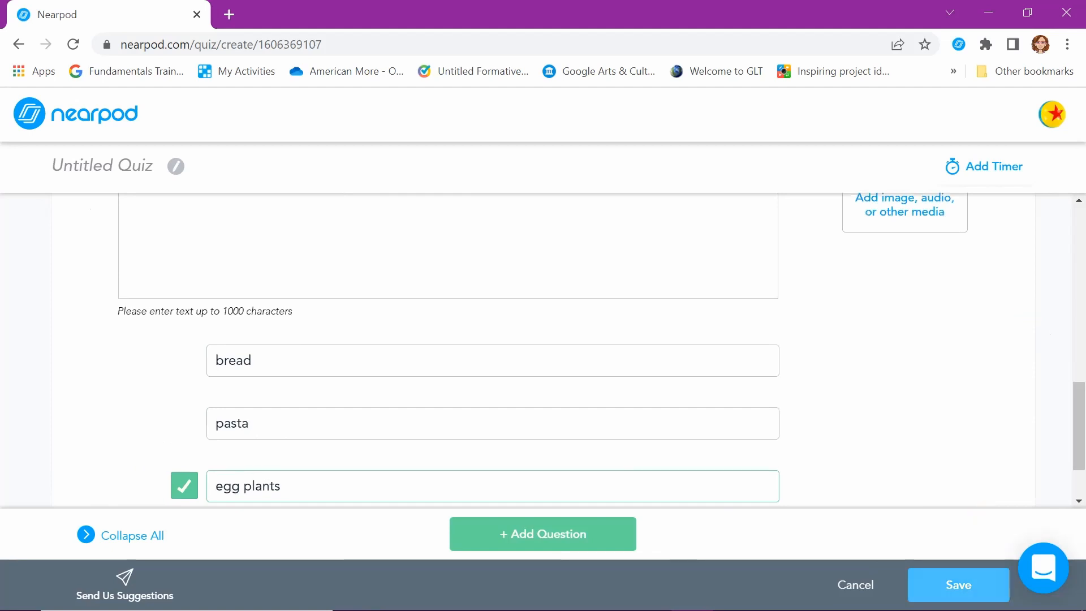
pyautogui.click(958, 584)
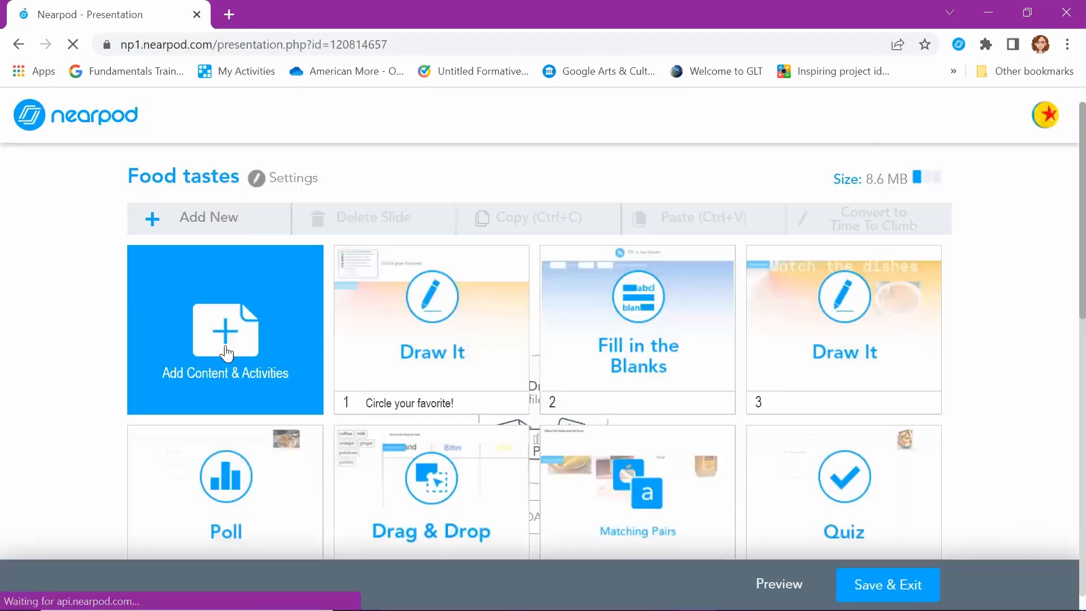
# - Add a Draw It activity to the lesson and attach the YouTube video "What's your favorite food?", searching for "alc kenitra food"
pyautogui.click(225, 351)
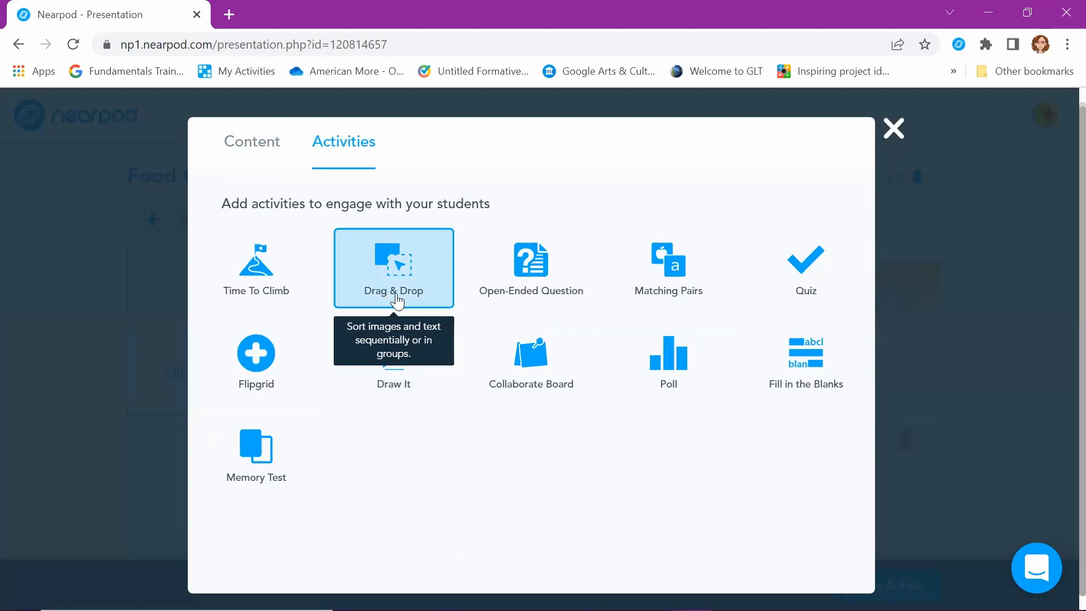
pyautogui.click(413, 376)
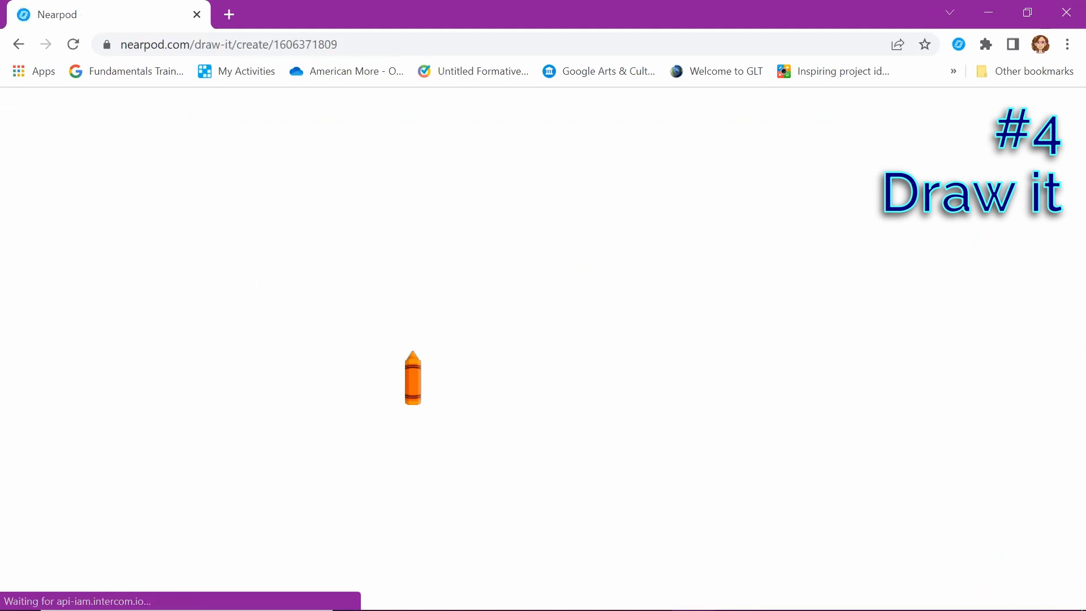
pyautogui.click(79, 226)
pyautogui.click(237, 285)
pyautogui.write('alc kenitra food')
pyautogui.press('Return')
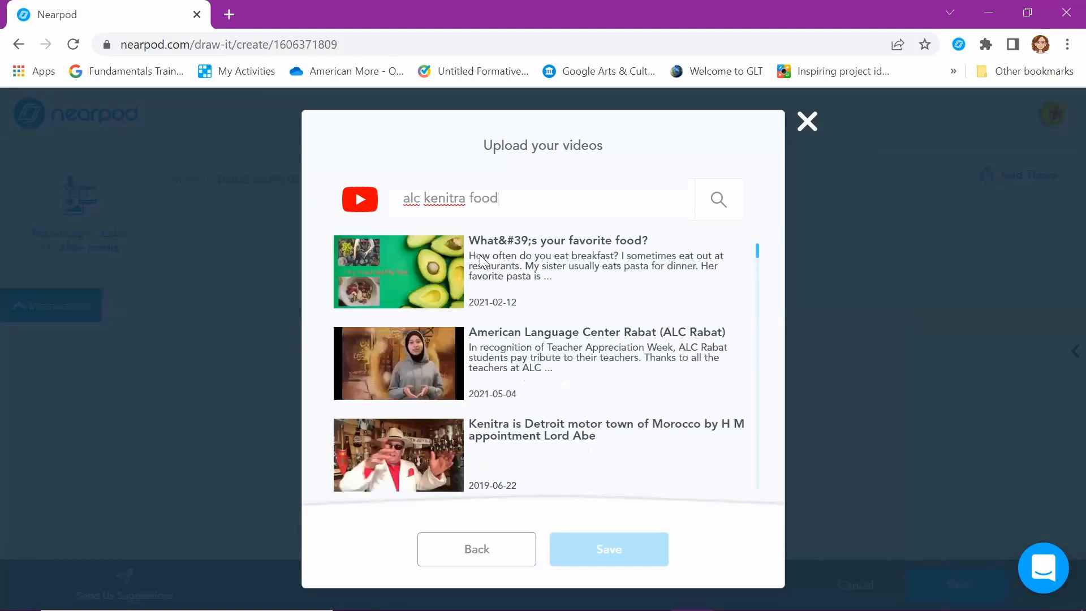
pyautogui.click(480, 266)
pyautogui.click(616, 557)
# - Enter the Draw It instructions "Type which vegetables you see in the video." and save the activity
pyautogui.click(429, 195)
pyautogui.write('T')
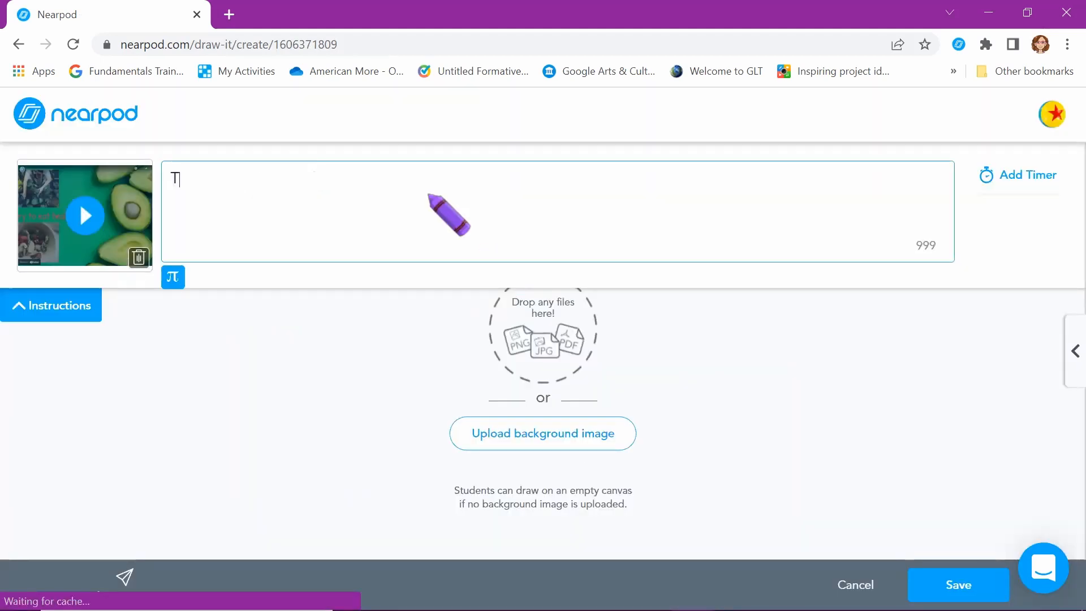
pyautogui.write('ype which vegetables you see in the video.')
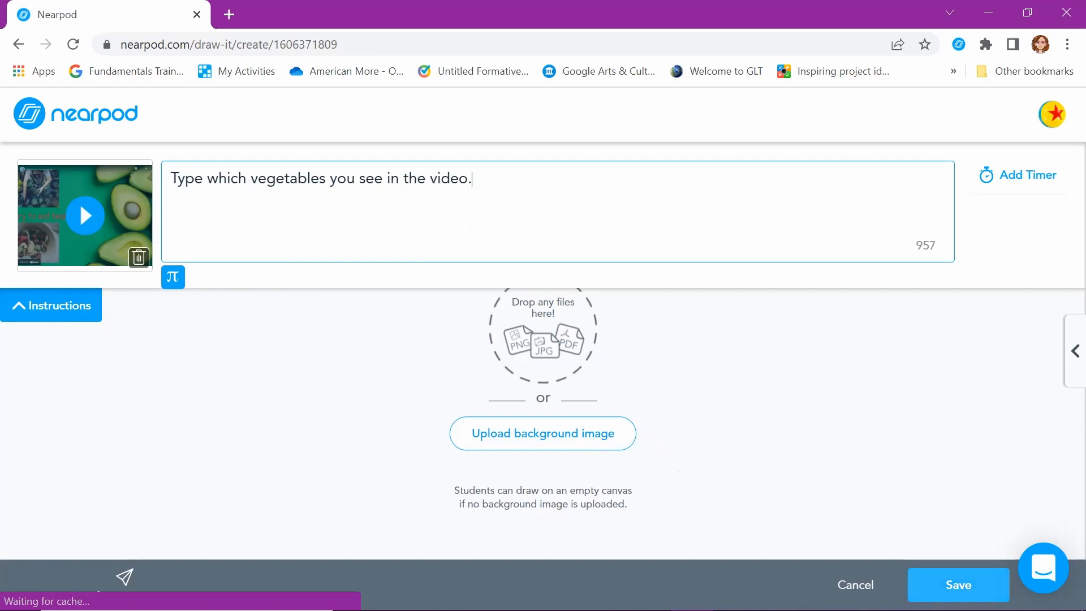
pyautogui.click(958, 584)
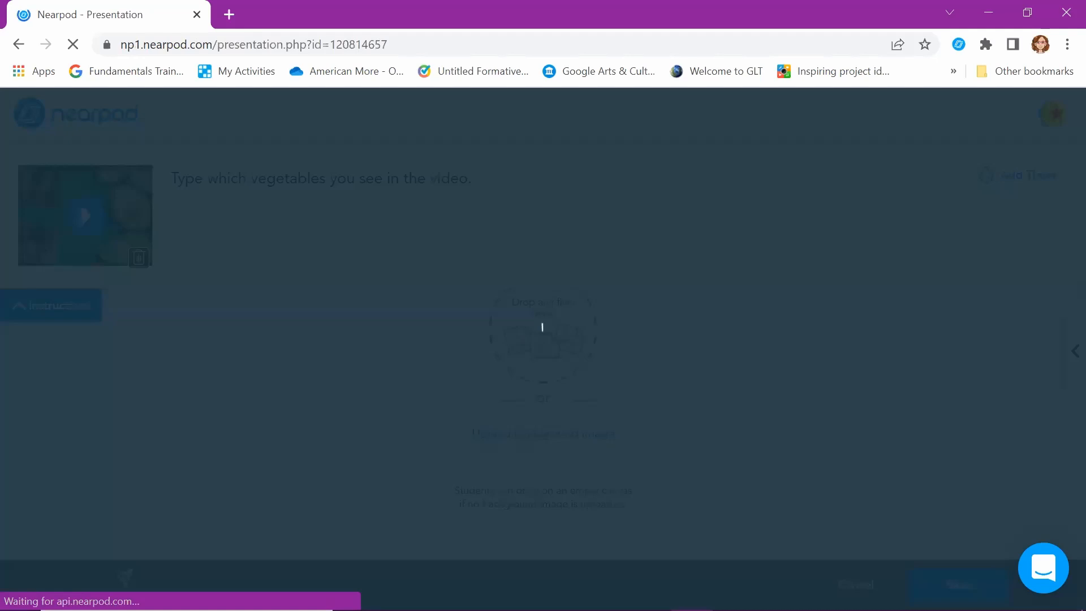
# - Add a Collaborate Board to the lesson and attach the YouTube video "What's your favorite food?", searching for "alc kenitra food"
pyautogui.click(244, 351)
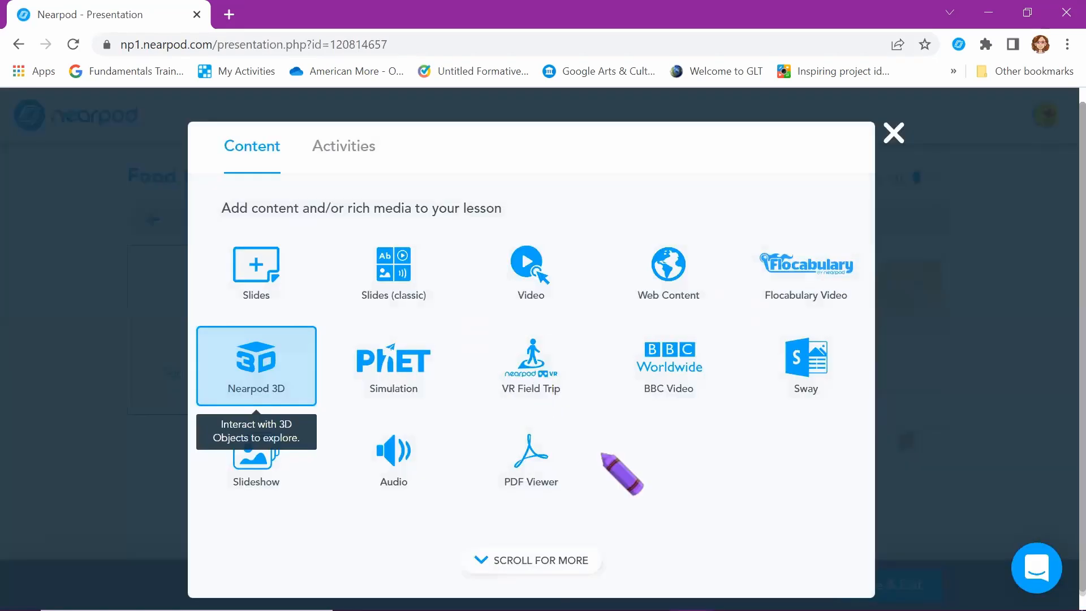
pyautogui.scroll(-5, 600, 453)
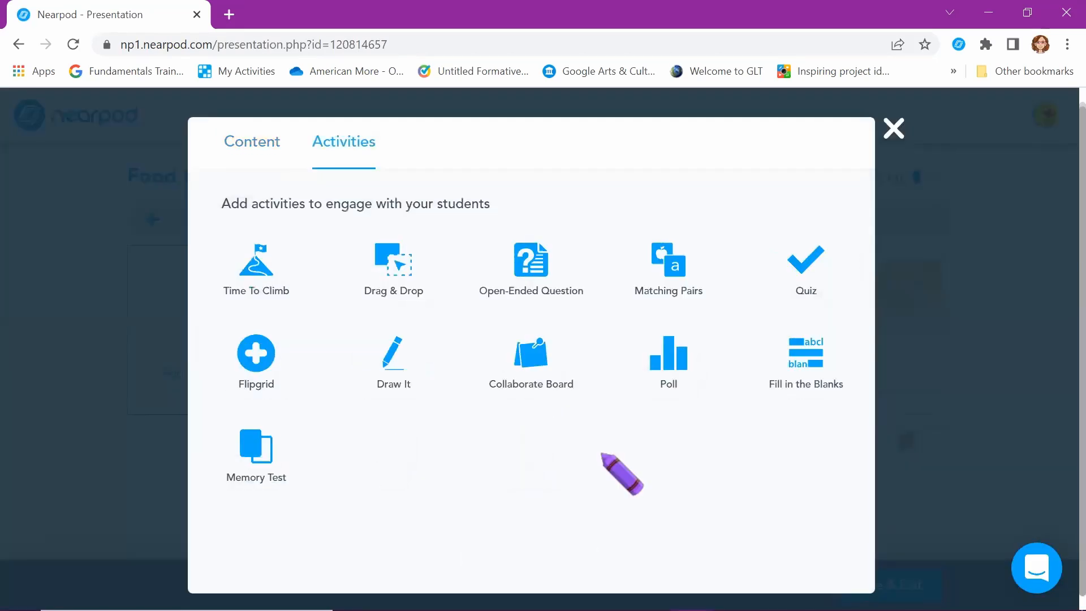
pyautogui.click(520, 362)
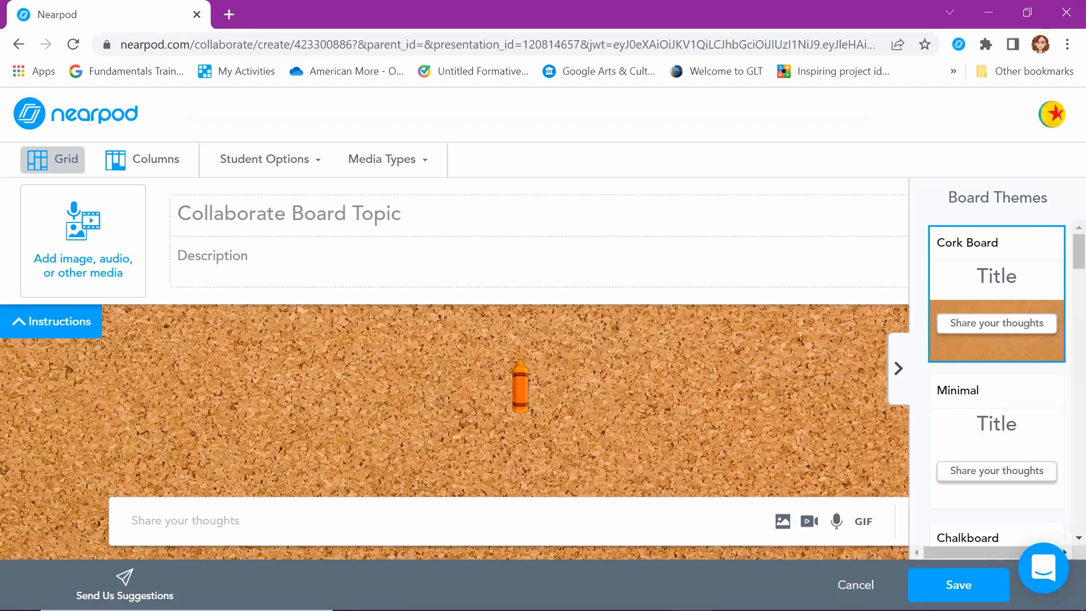
pyautogui.click(91, 245)
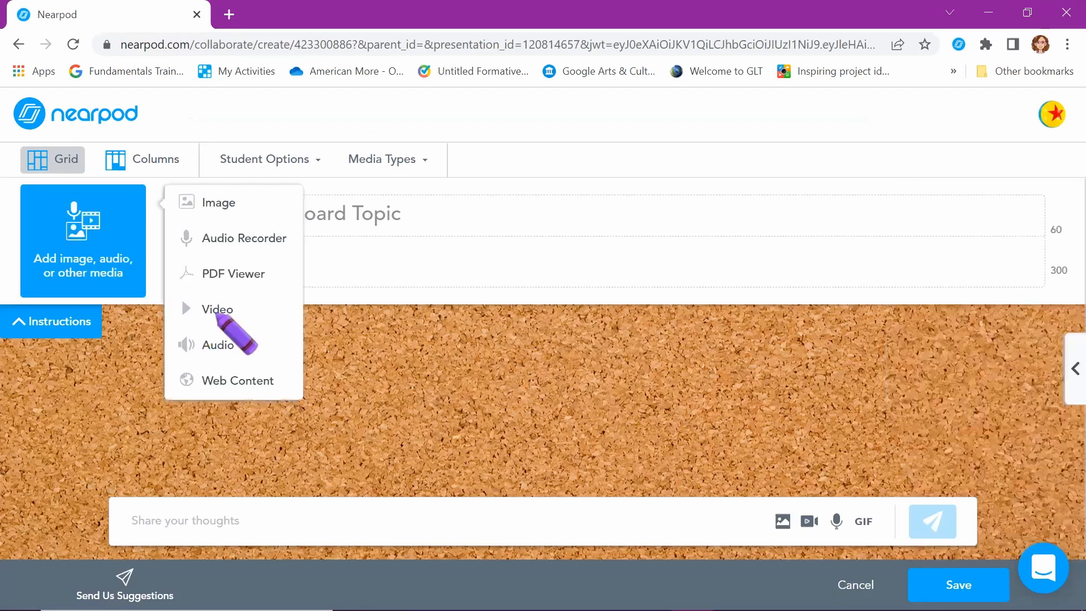
pyautogui.click(216, 311)
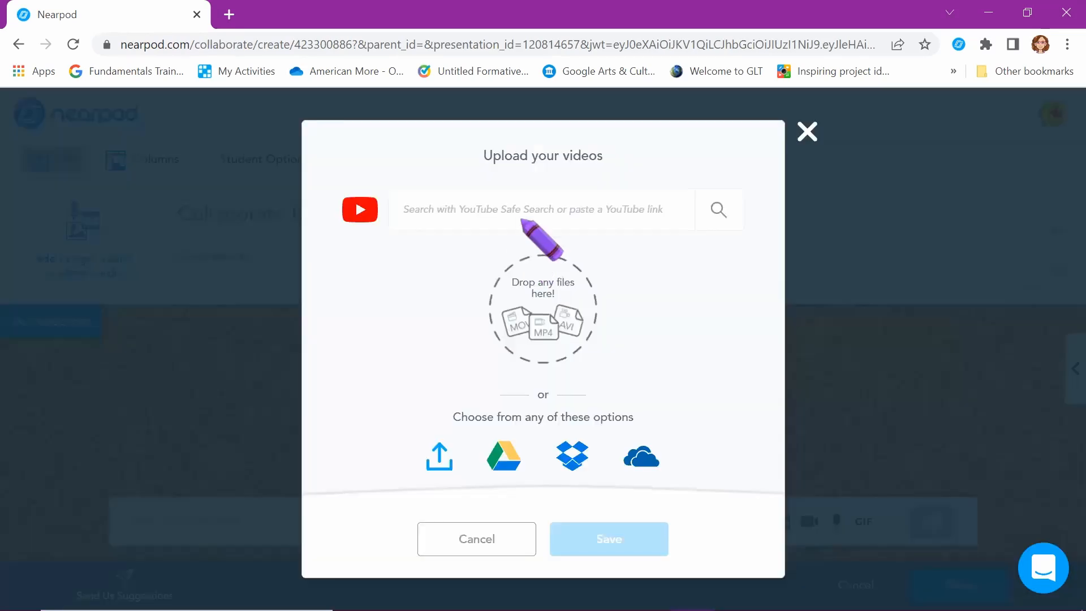
pyautogui.write('alc kenitra food')
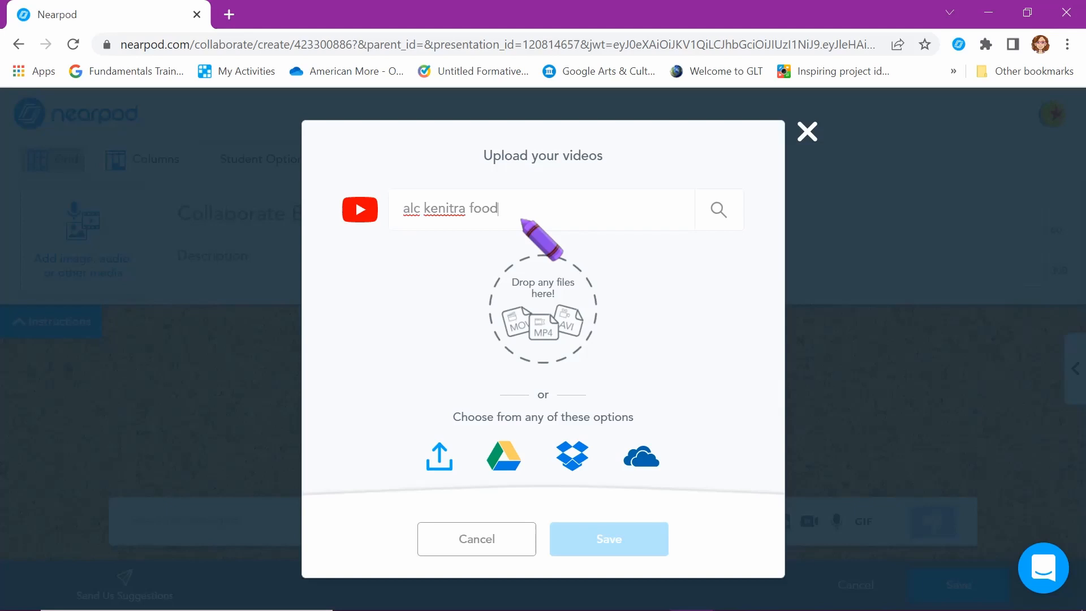
pyautogui.press('Return')
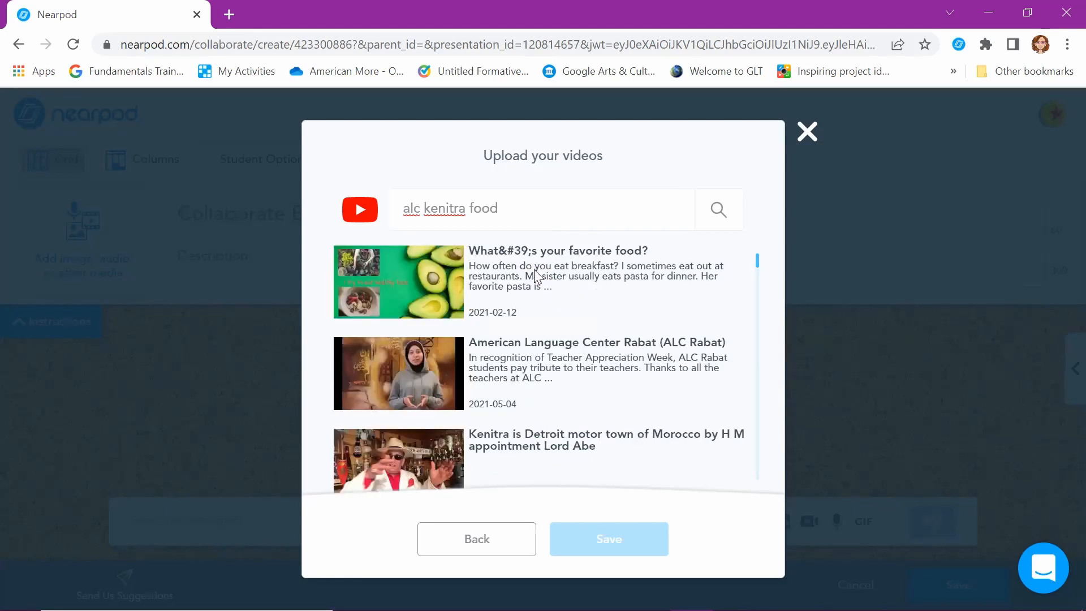
pyautogui.click(533, 271)
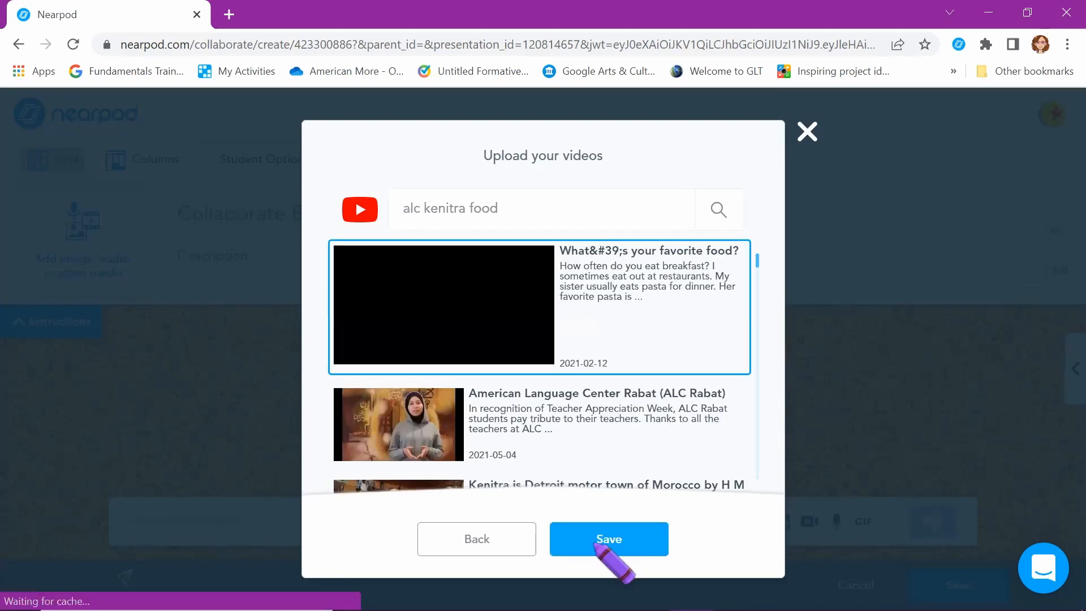
pyautogui.click(596, 540)
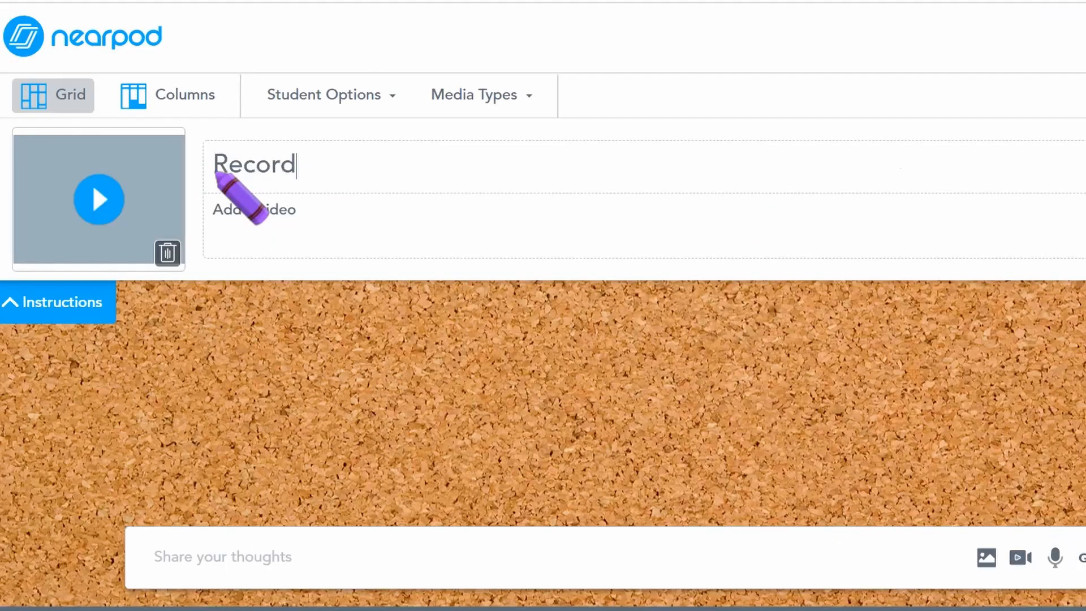
# - Set the Collaborate Board topic to "Record a video of yourself talking about your eating habits."
pyautogui.write('a video of')
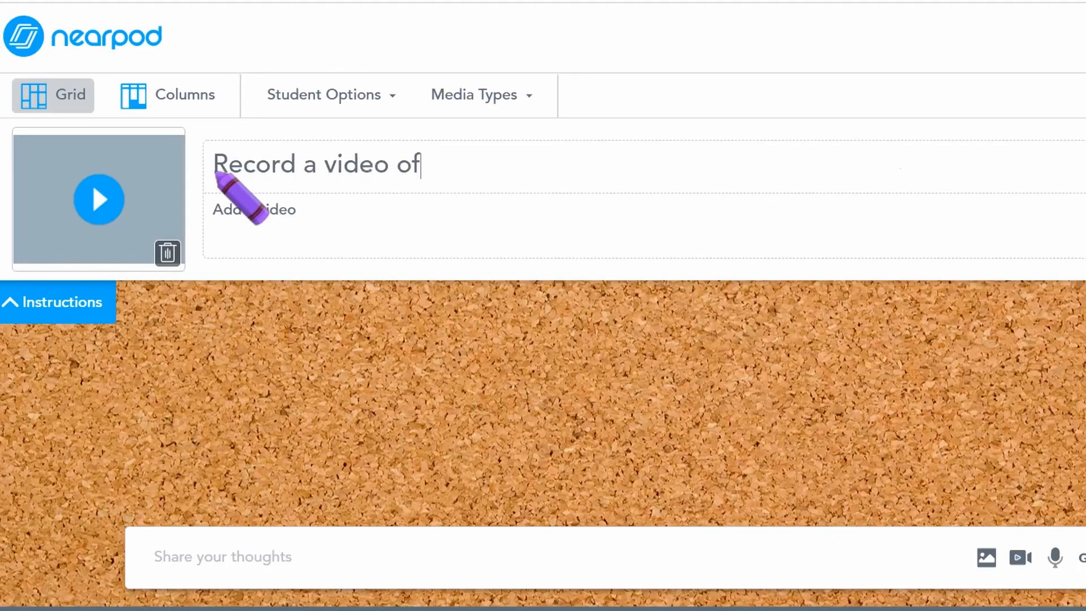
pyautogui.write(' yourself talking about your ')
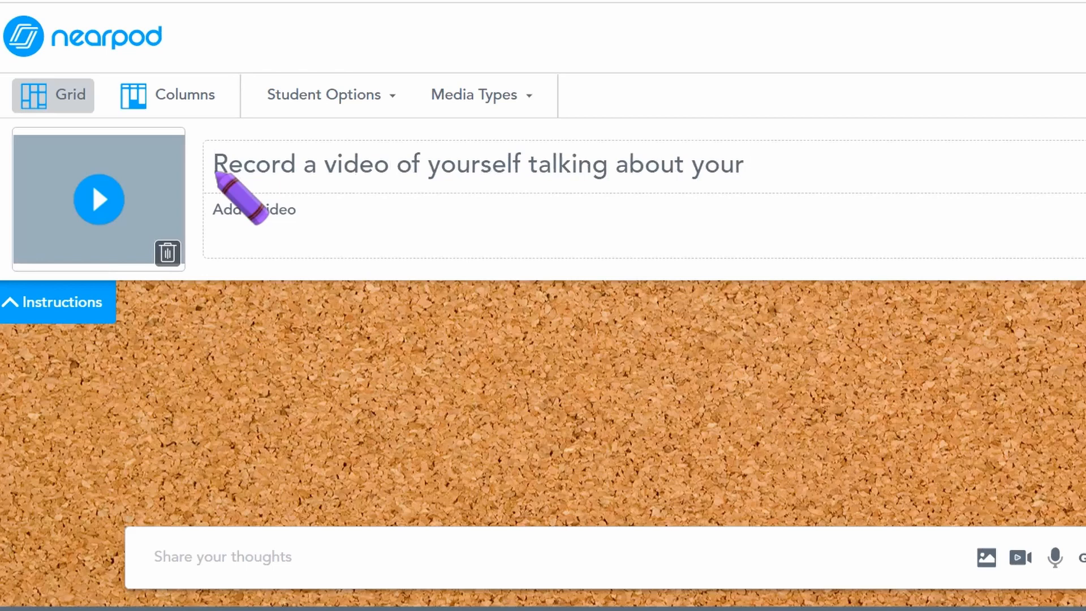
pyautogui.write('eating habits.')
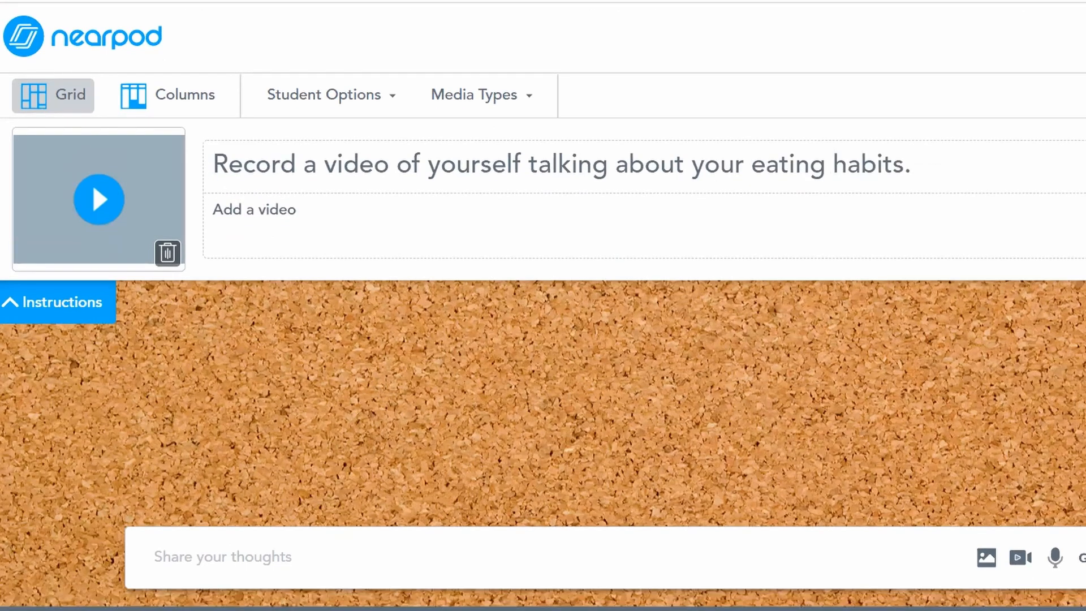
# - Complete the board description as "Add a video from your gallery. Try to answer some questions from the video."
pyautogui.click(553, 242)
pyautogui.write('from yo')
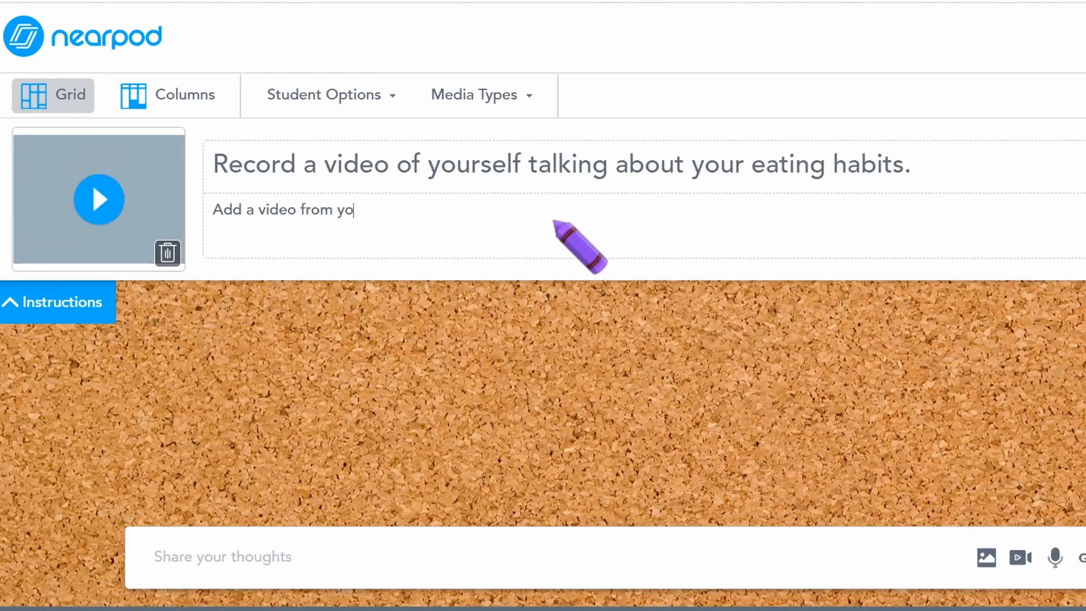
pyautogui.write('ur gallery. Try to answer some questions ')
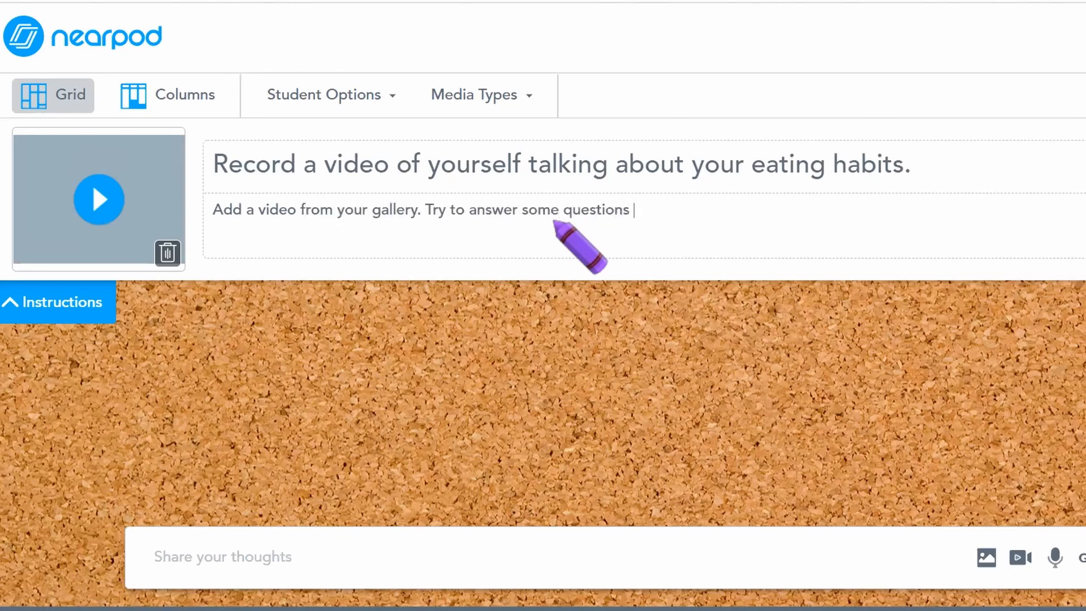
pyautogui.write('from the video.')
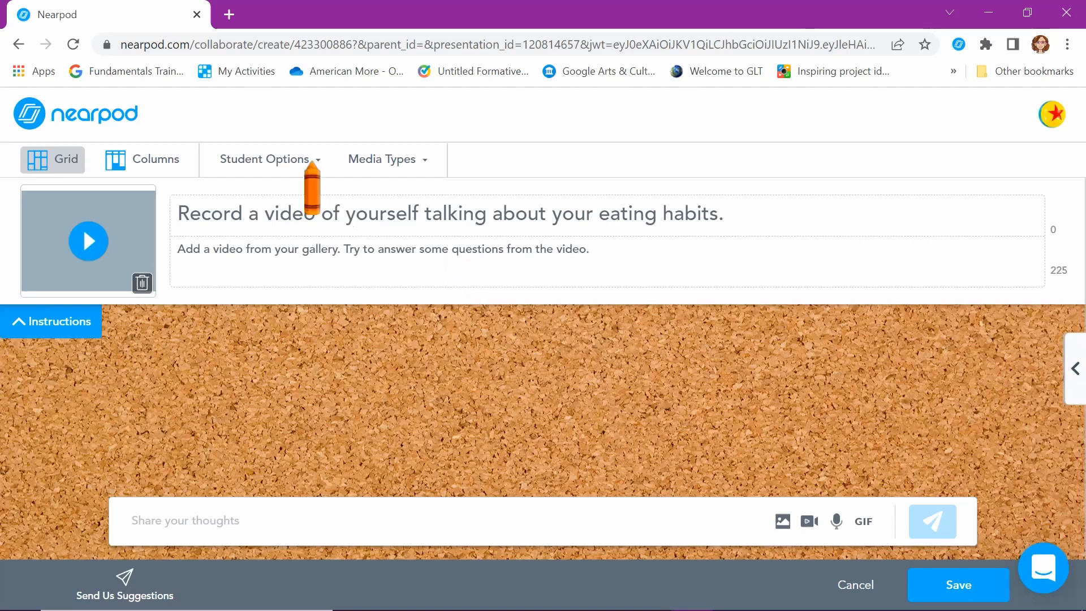
# - Allow students to see names on the board and turn off the Record Audio and Images media types
pyautogui.click(311, 163)
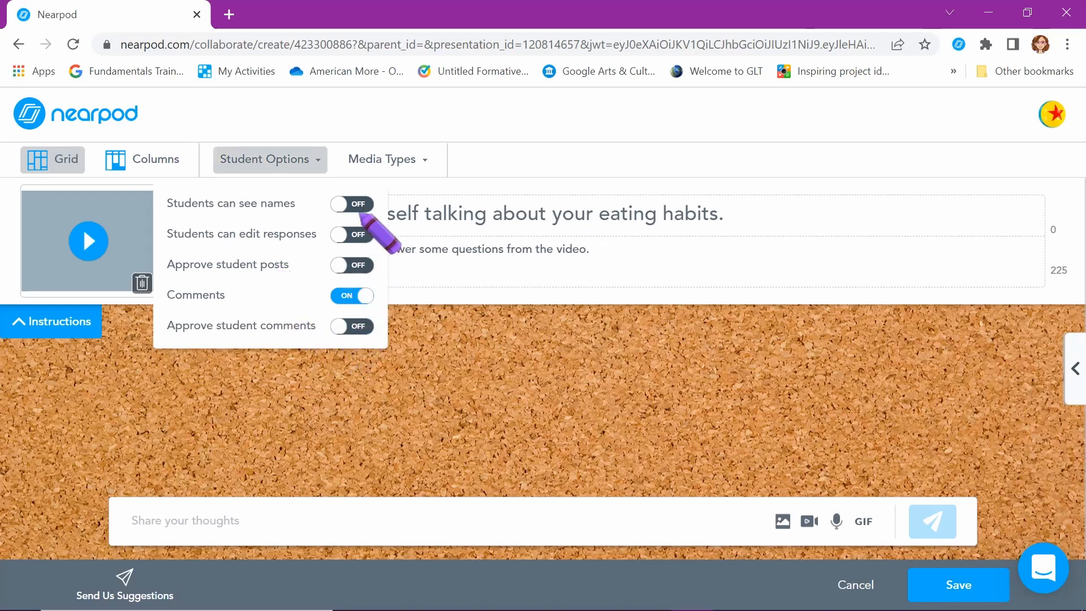
pyautogui.click(360, 207)
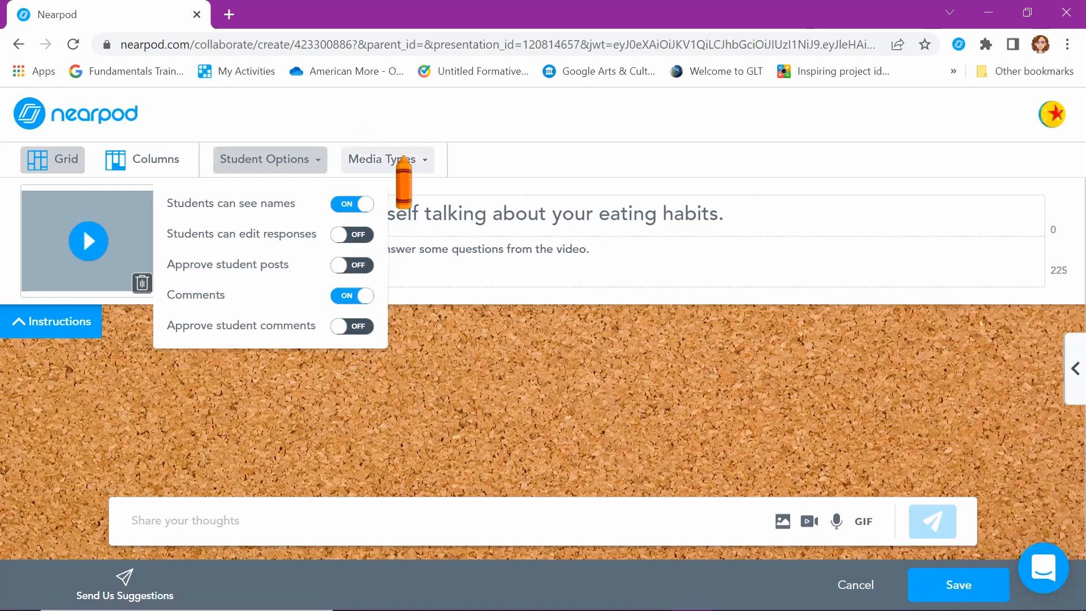
pyautogui.click(398, 161)
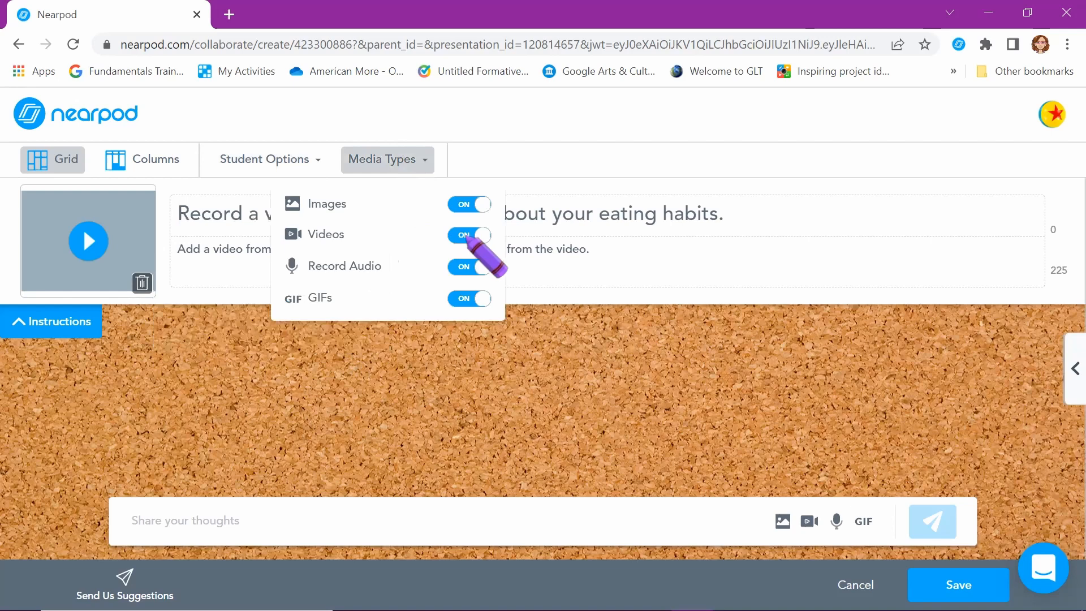
pyautogui.click(460, 268)
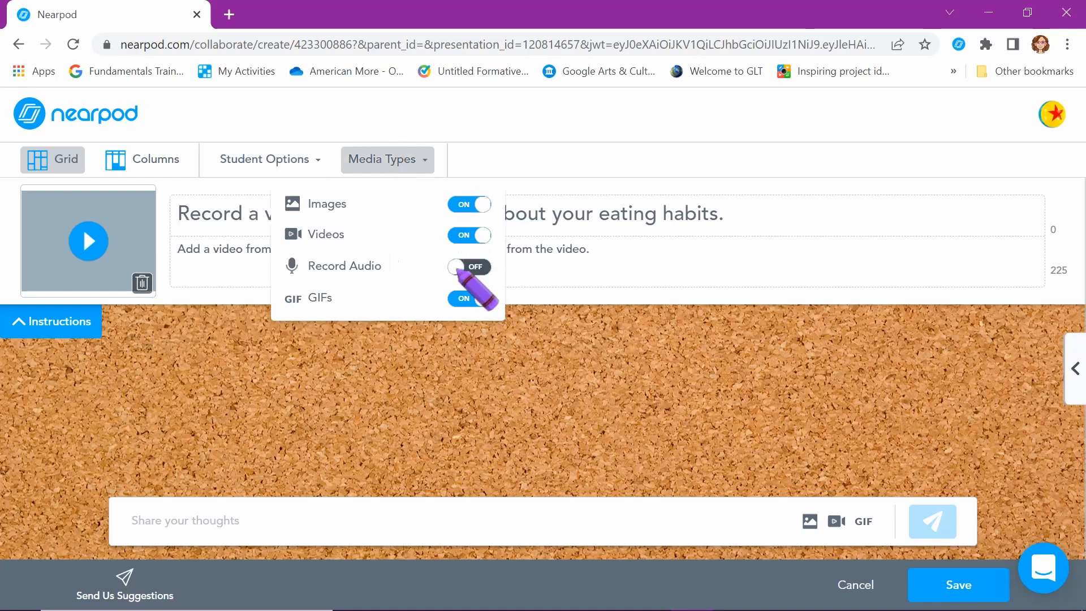
pyautogui.click(460, 204)
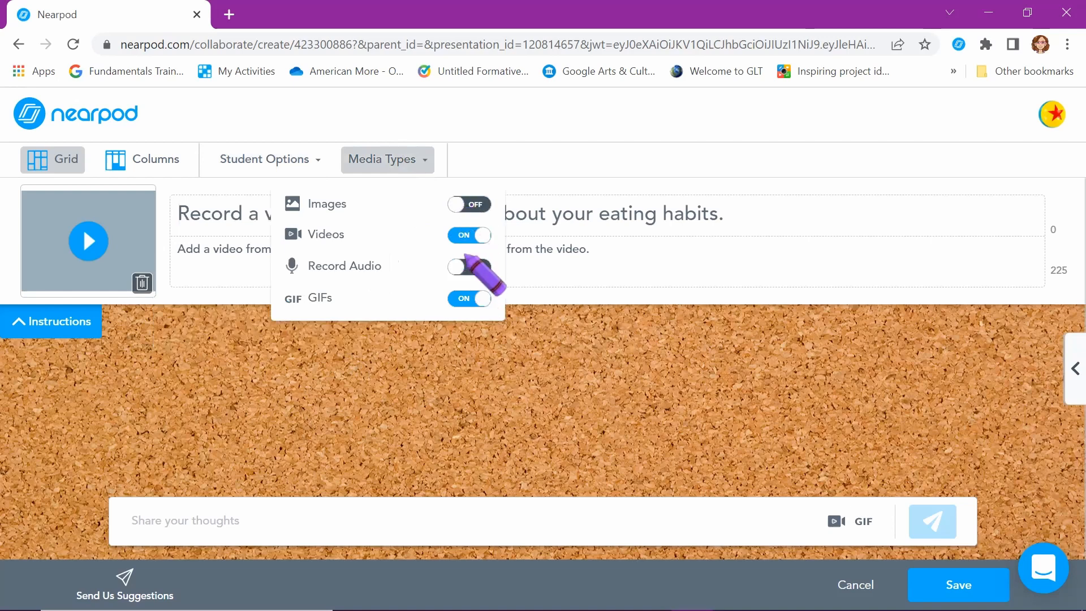
# - Turn off the GIFs media type so that only videos are allowed, and save the Collaborate Board
pyautogui.click(464, 300)
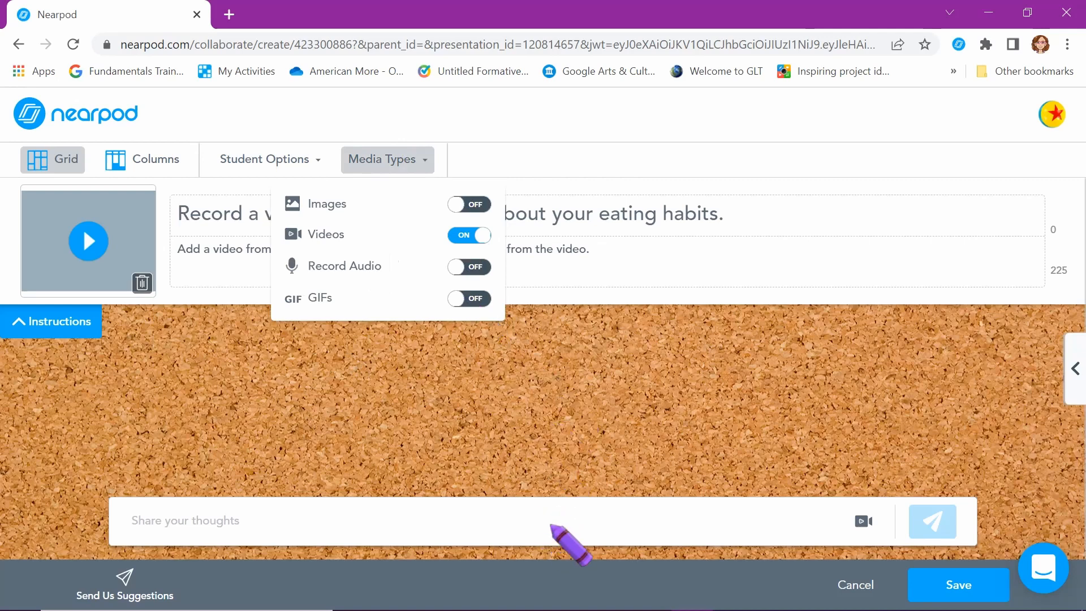
pyautogui.click(610, 252)
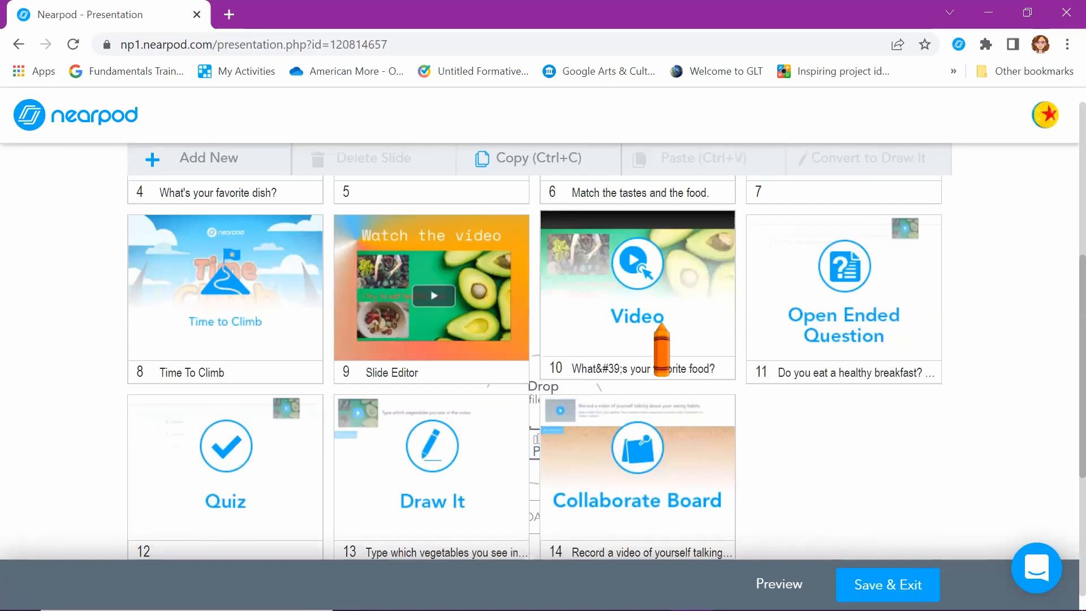
# - Start the student preview at the "Watch the video" slide, then briefly play and pause its embedded video
pyautogui.scroll(-2, 843, 325)
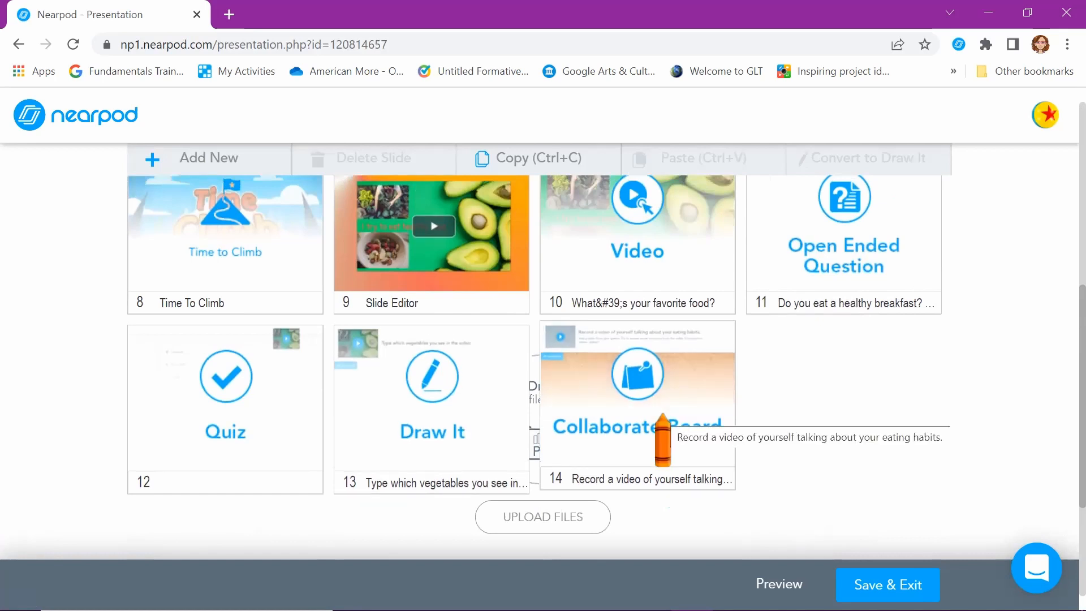
pyautogui.scroll(1, 663, 416)
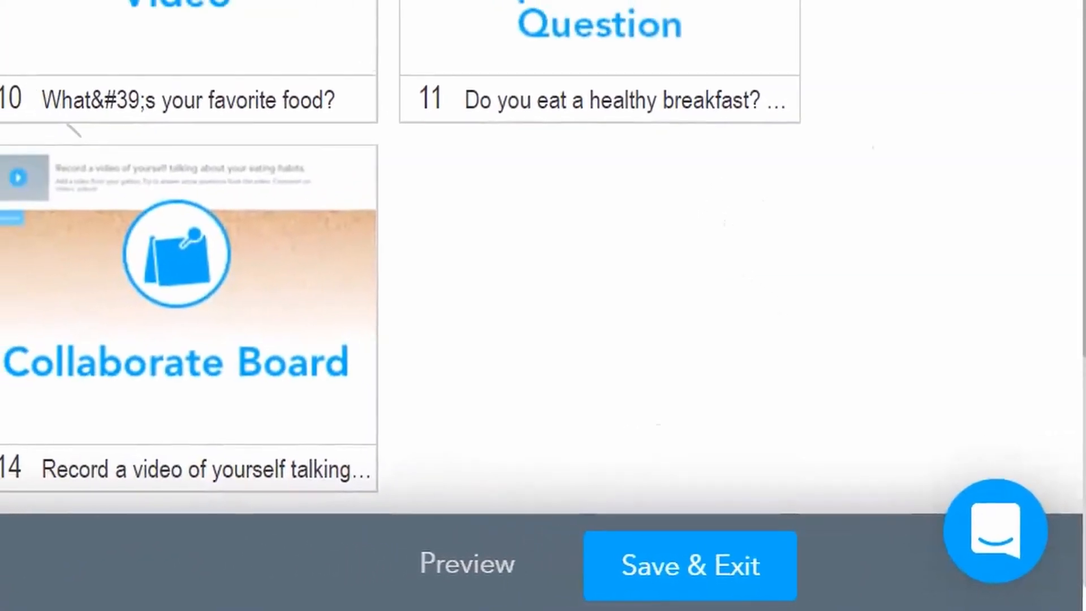
pyautogui.click(531, 567)
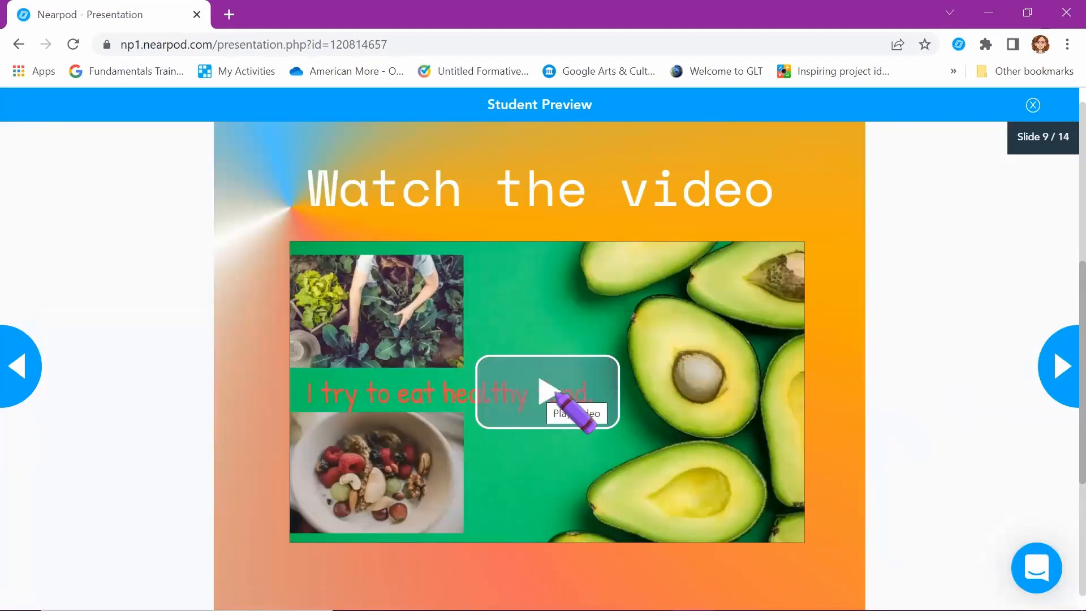
pyautogui.click(556, 393)
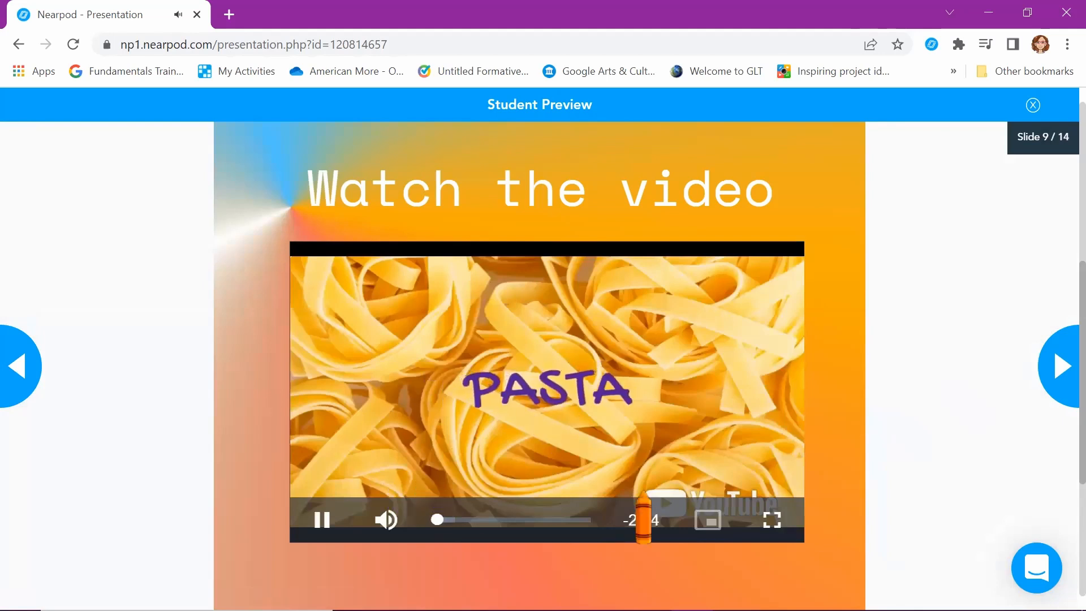
pyautogui.click(320, 518)
# - Test the interactive video on slide 10, showing the multiple choice solution and skipping ahead to near the open-ended question
pyautogui.click(1062, 380)
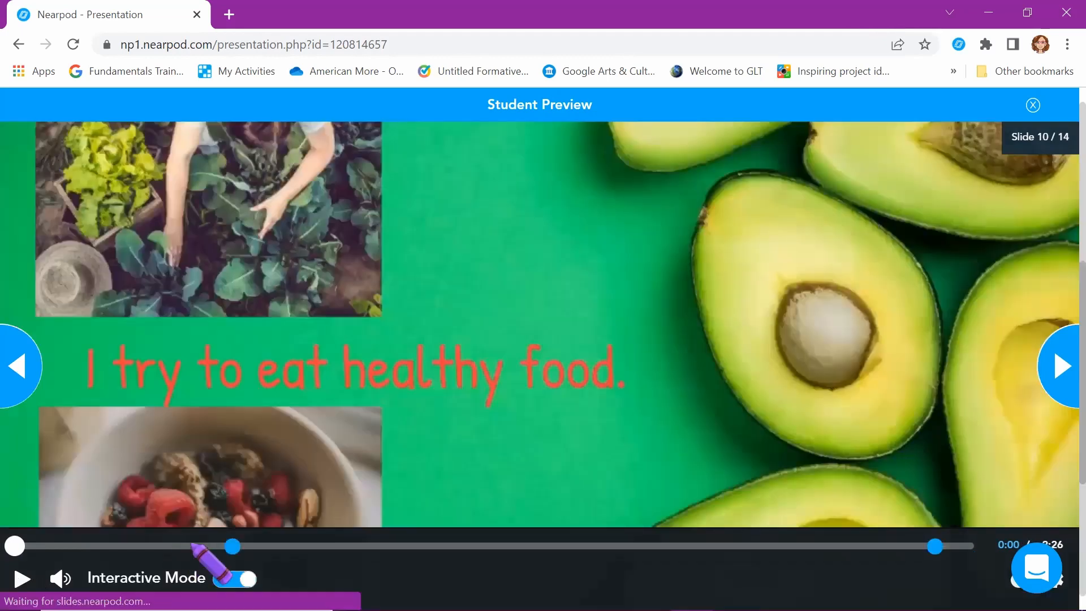
pyautogui.click(207, 545)
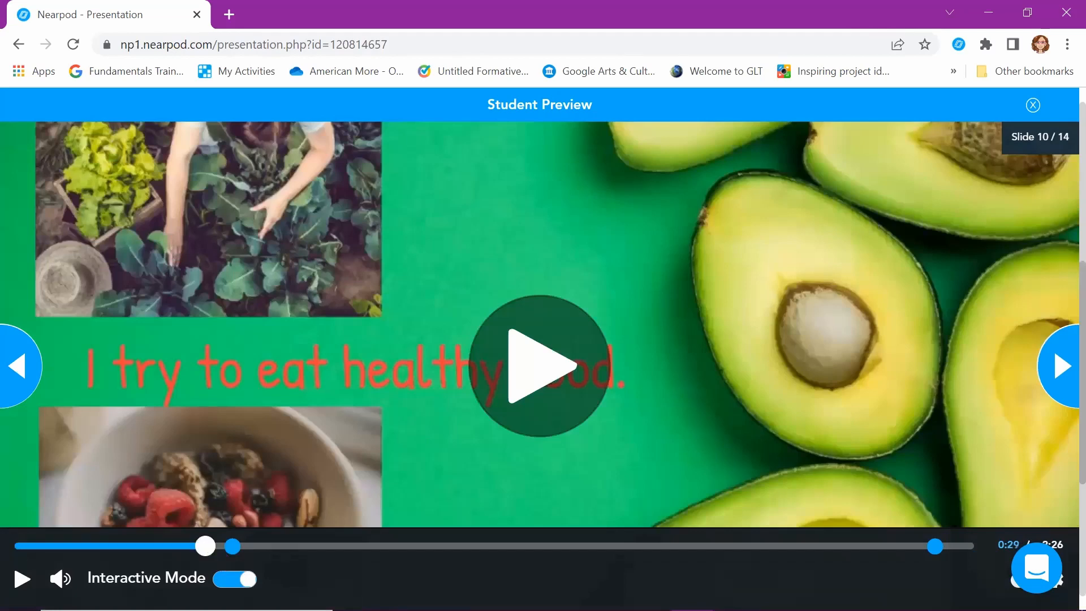
pyautogui.click(539, 365)
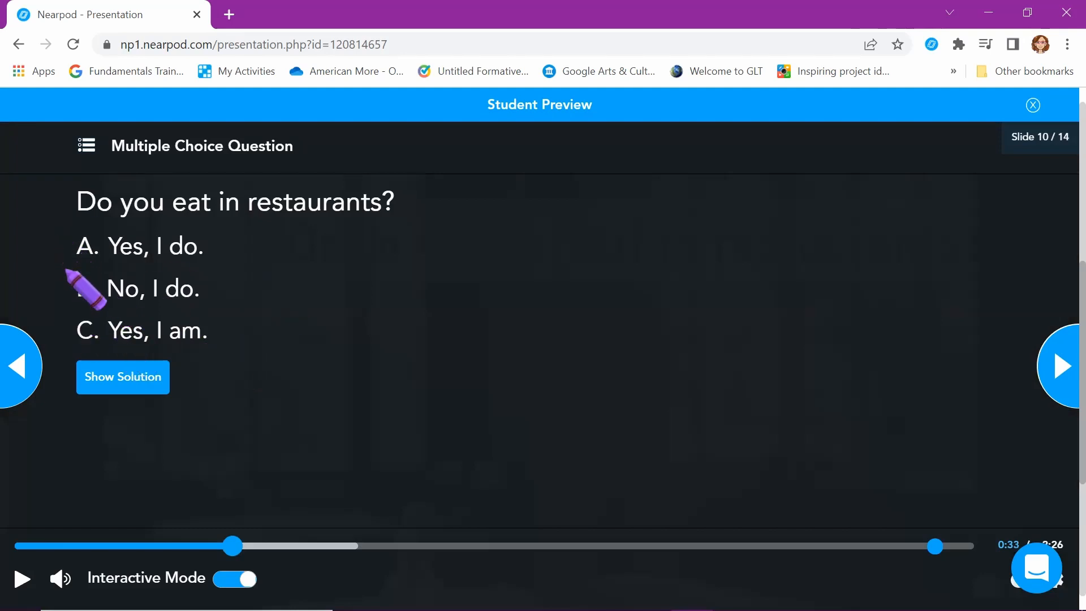
pyautogui.click(121, 373)
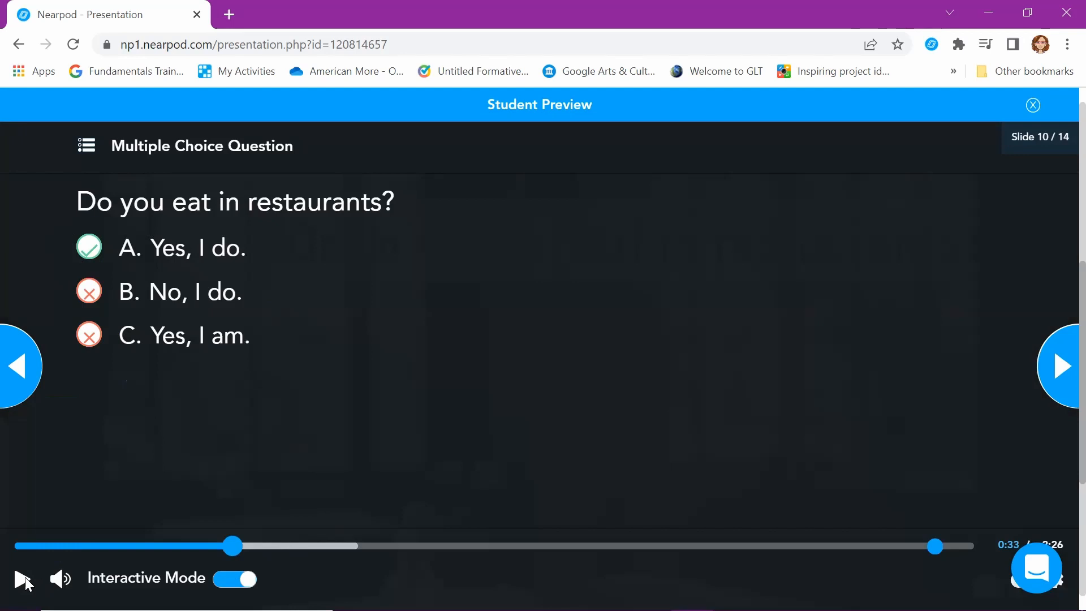
pyautogui.click(902, 546)
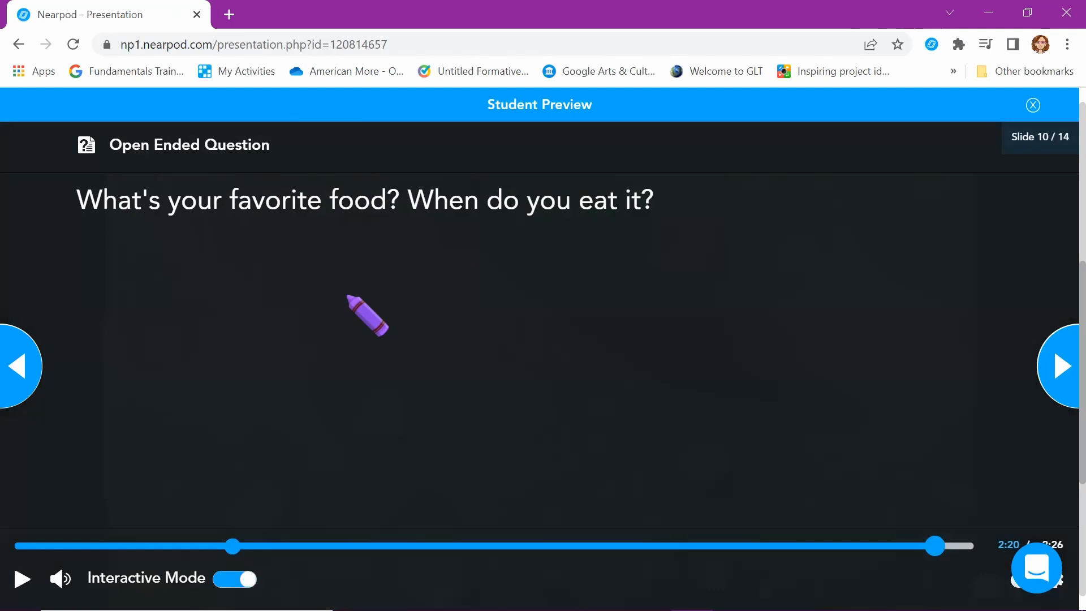
# - On the open-ended slide, enter "hgjhggjgzhj" as a test answer, then play and close the attached reference video
pyautogui.click(1057, 368)
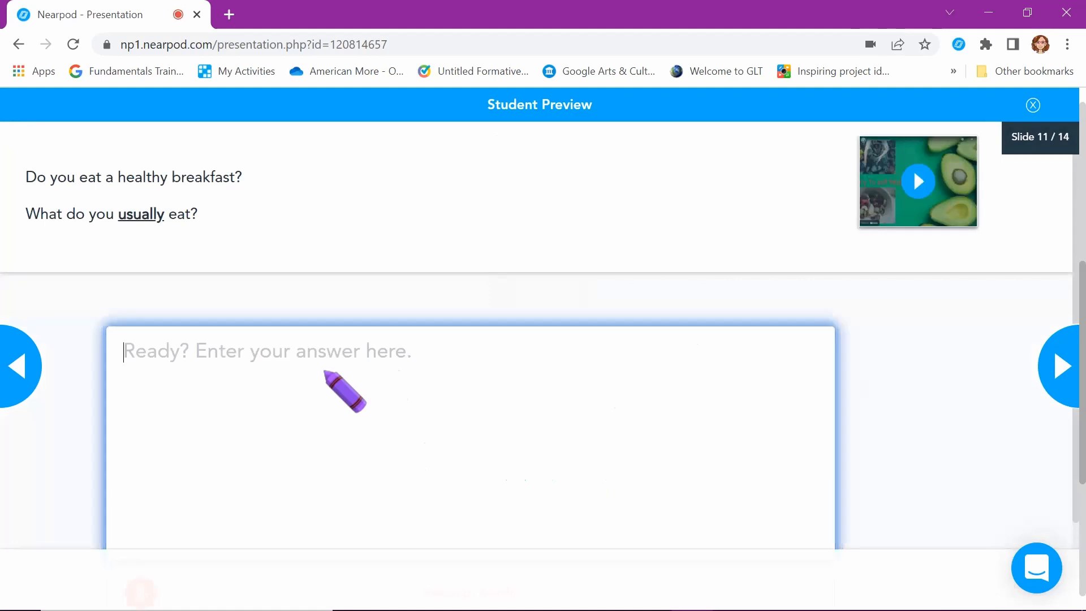
pyautogui.write('hgjhggjgzhj')
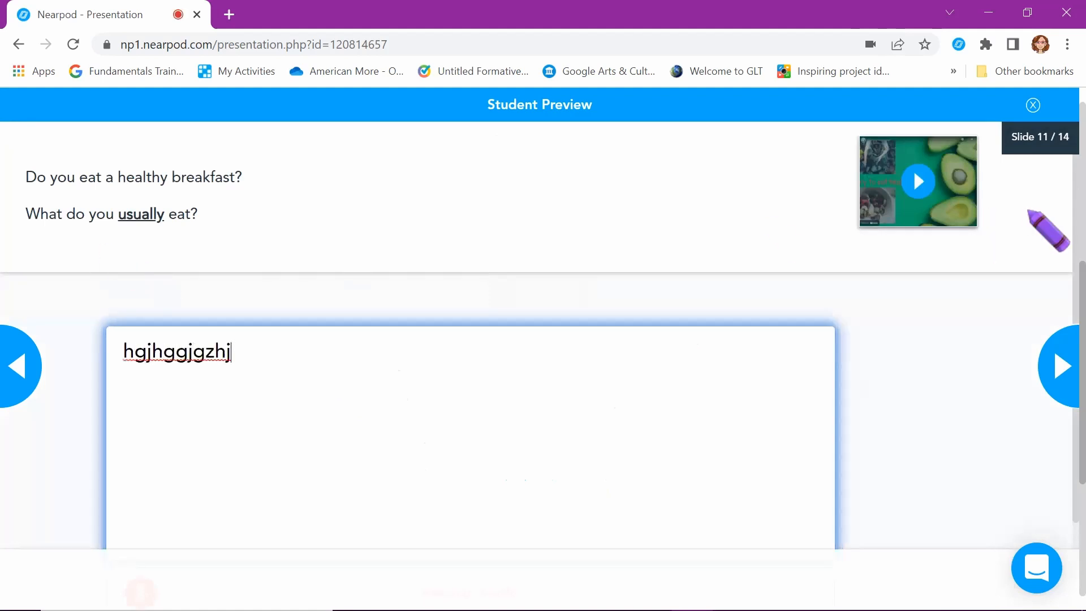
pyautogui.click(909, 184)
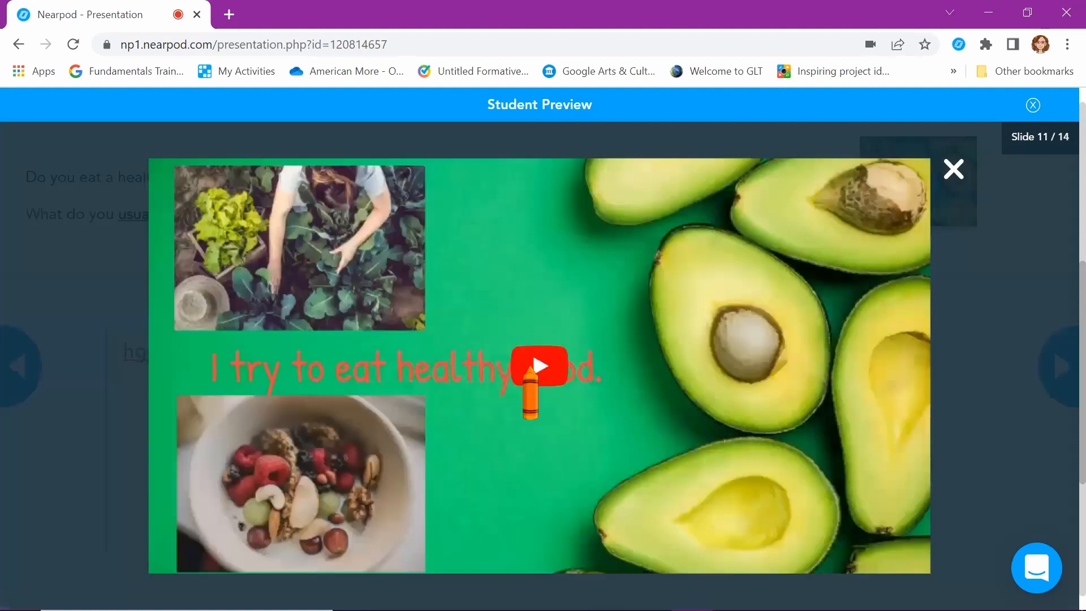
pyautogui.click(531, 367)
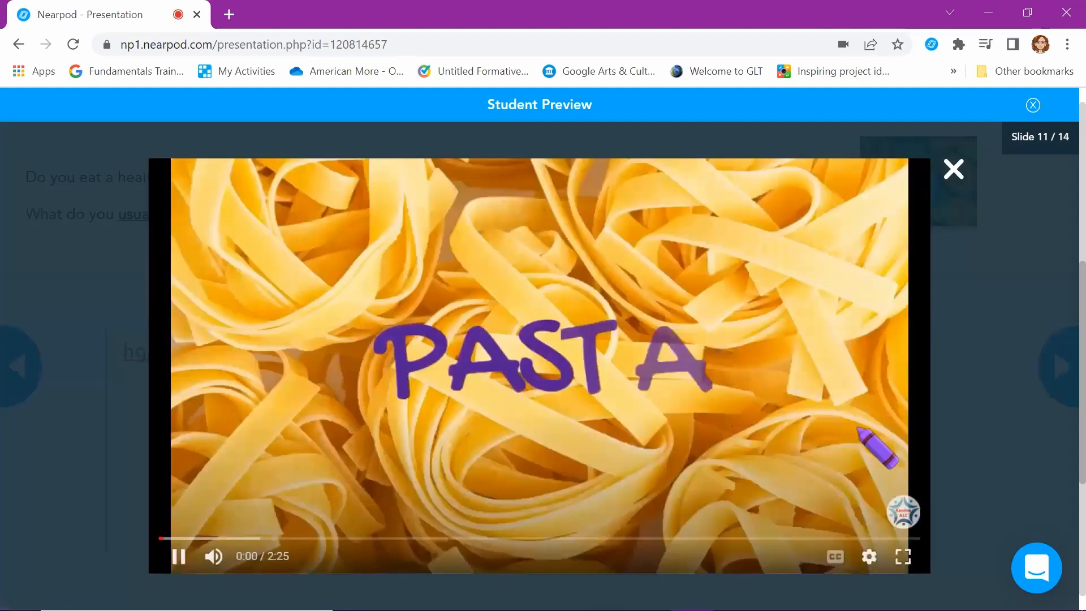
pyautogui.click(953, 168)
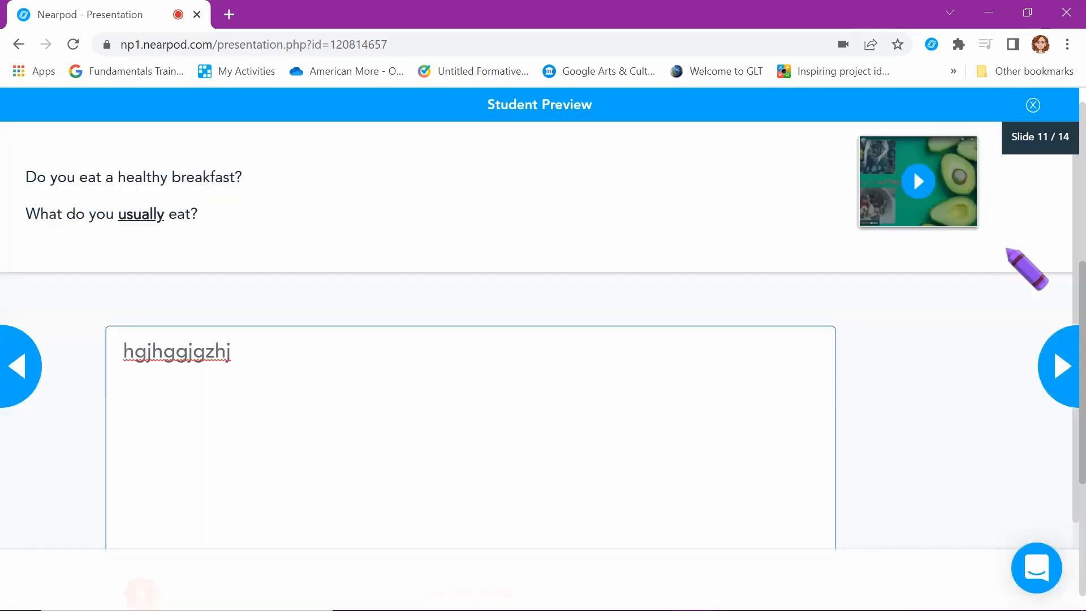
# - Preview the quiz, checking its attached video, and answer "avocados" to question 1 and "bread" to question 2
pyautogui.click(1060, 382)
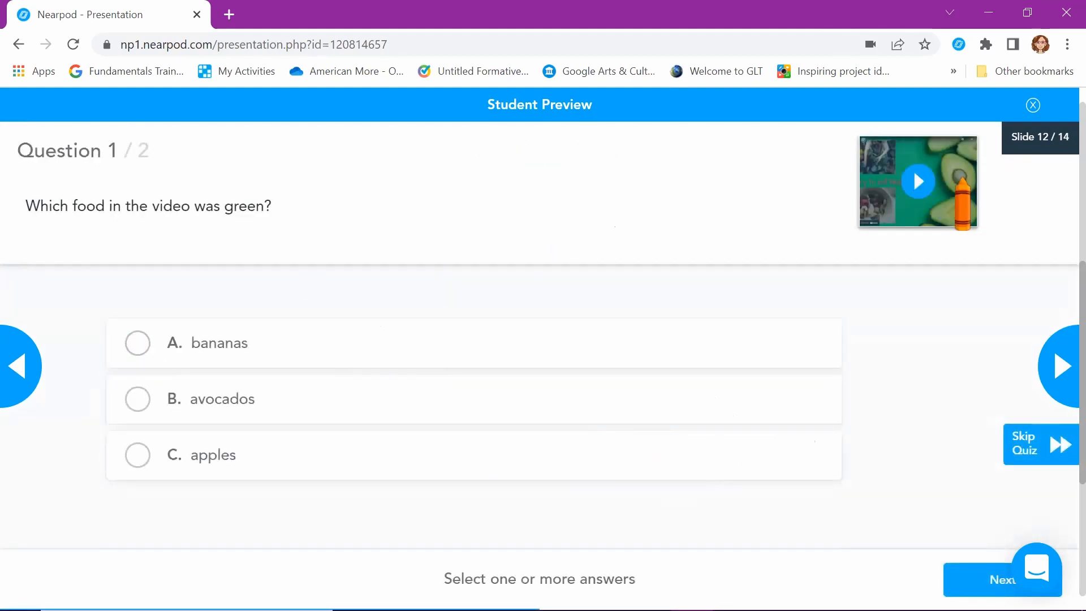
pyautogui.click(918, 183)
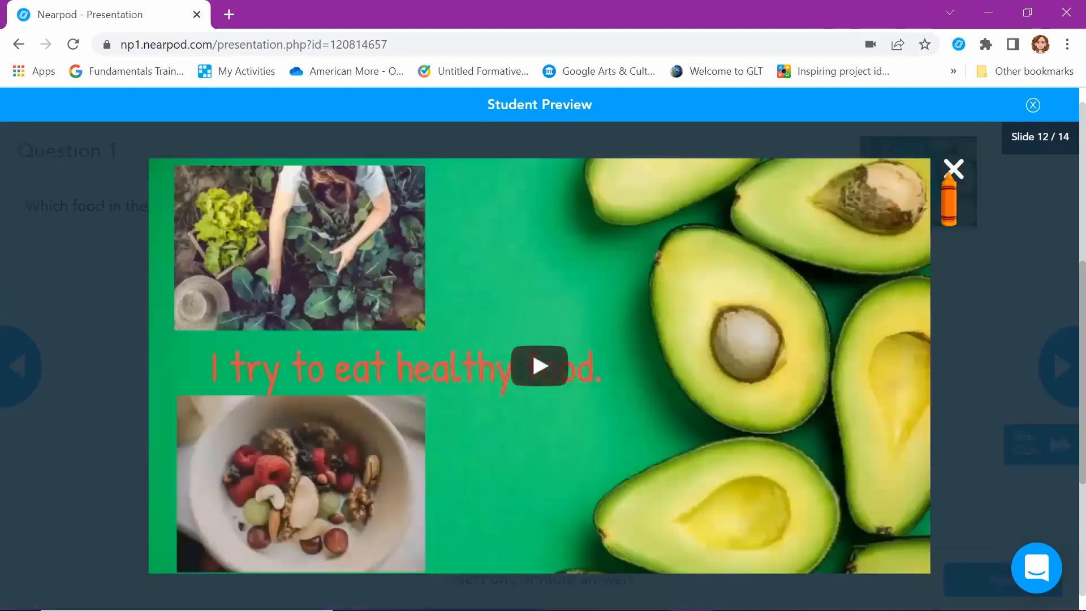
pyautogui.click(953, 170)
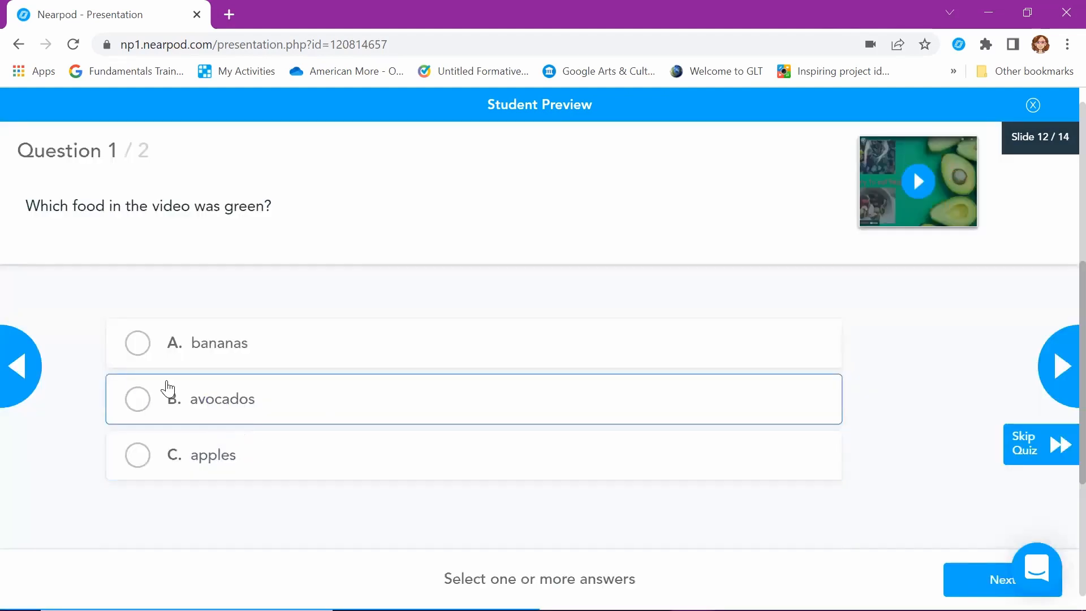
pyautogui.click(141, 402)
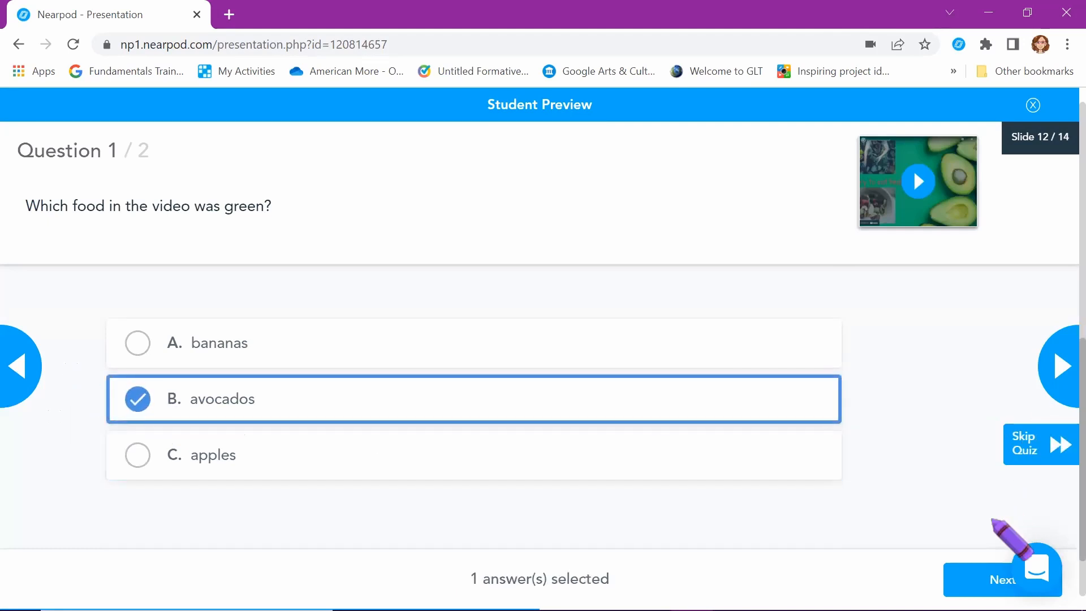
pyautogui.click(970, 580)
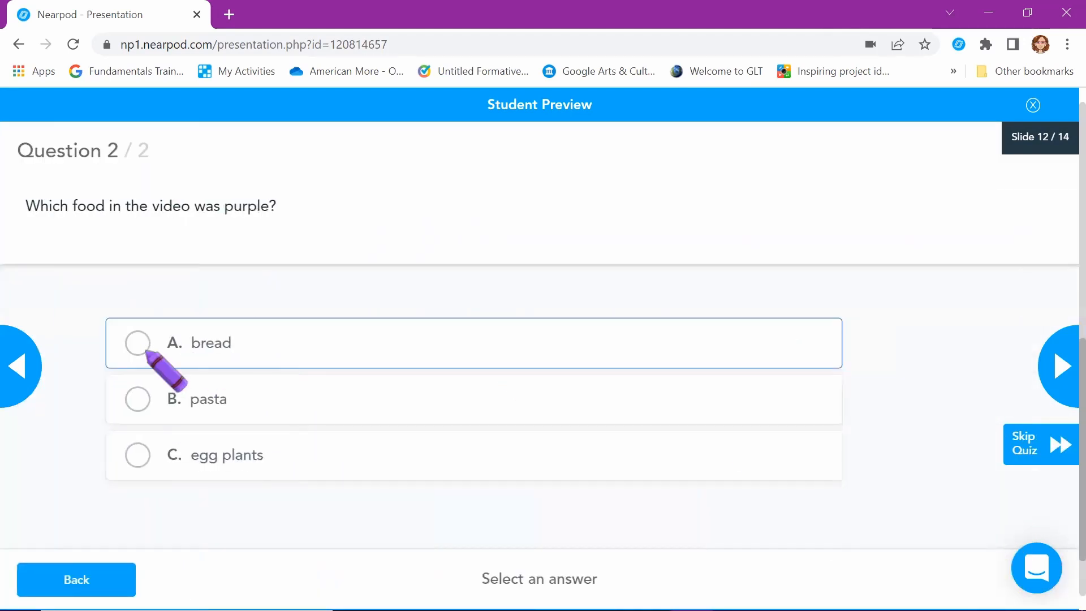
pyautogui.click(140, 349)
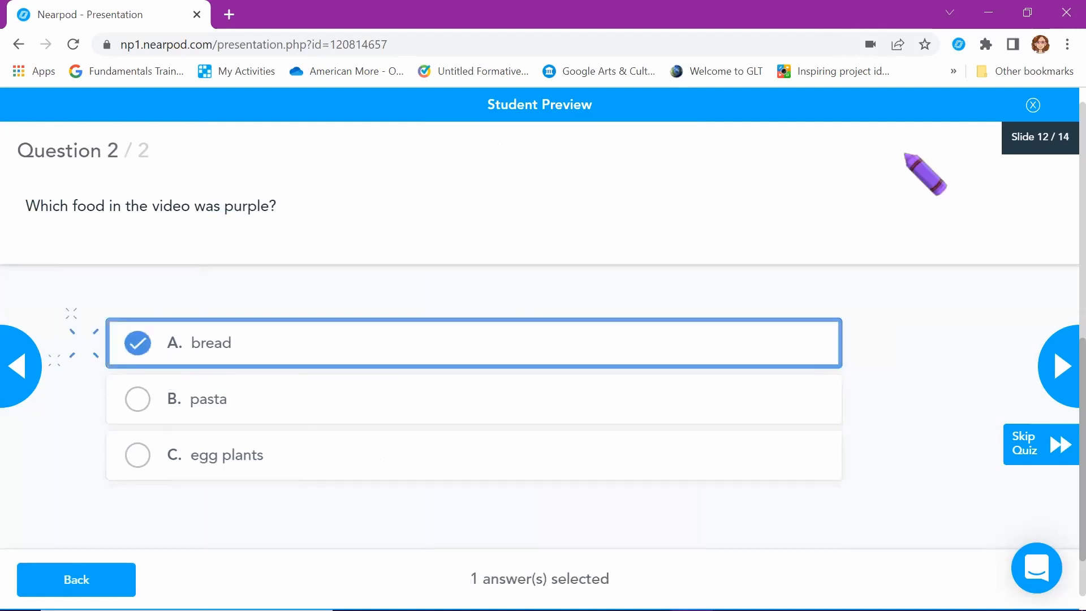
# - Try the Draw It activity by adding a text box listing "spinach" and "carrots" on the canvas
pyautogui.click(1061, 368)
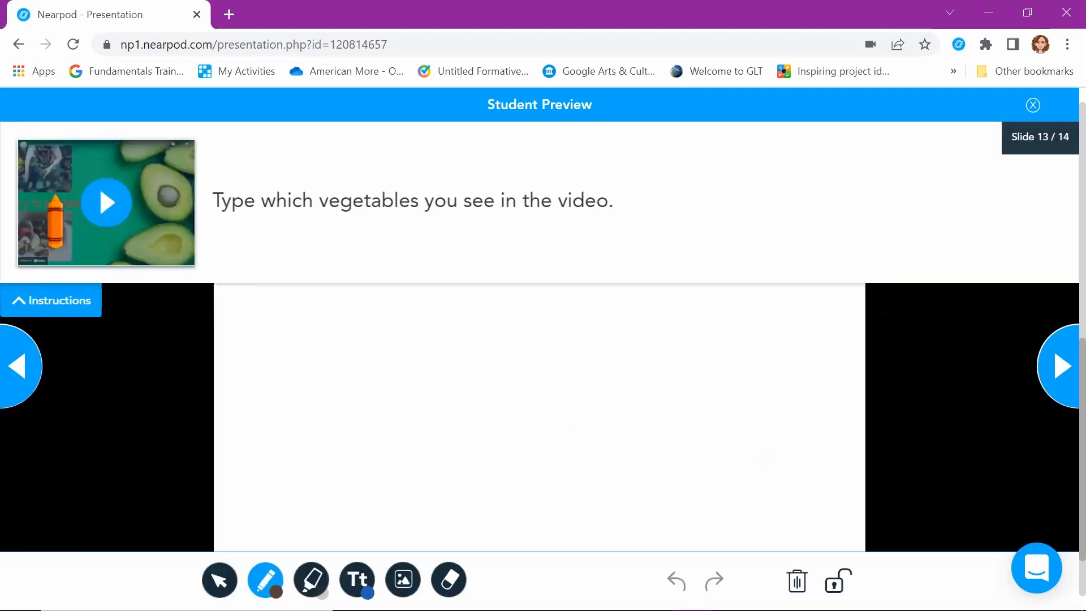
pyautogui.click(360, 335)
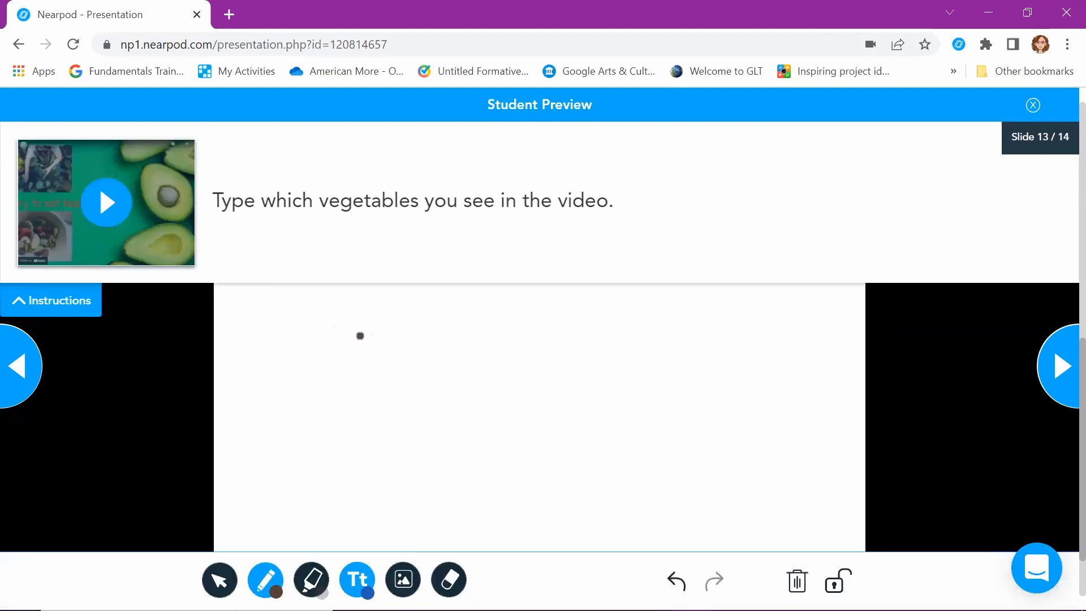
pyautogui.click(358, 579)
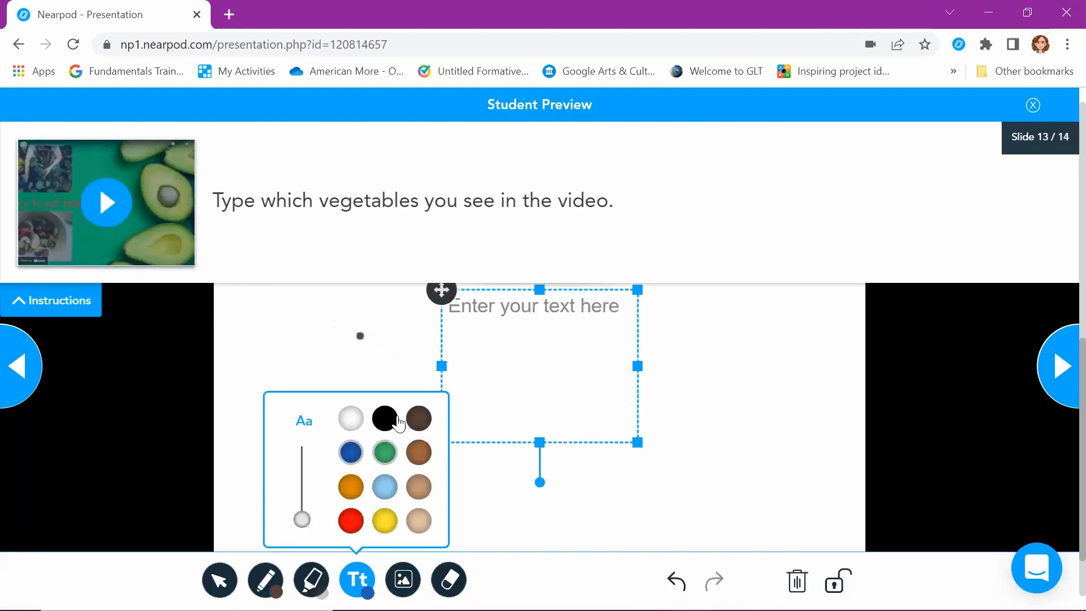
pyautogui.click(479, 312)
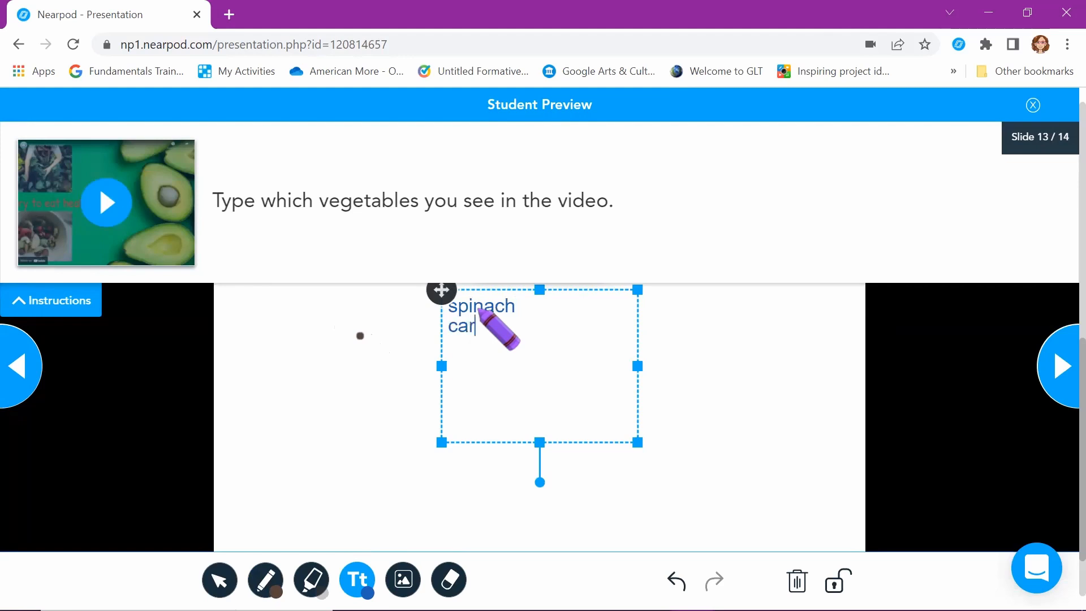
pyautogui.click(726, 431)
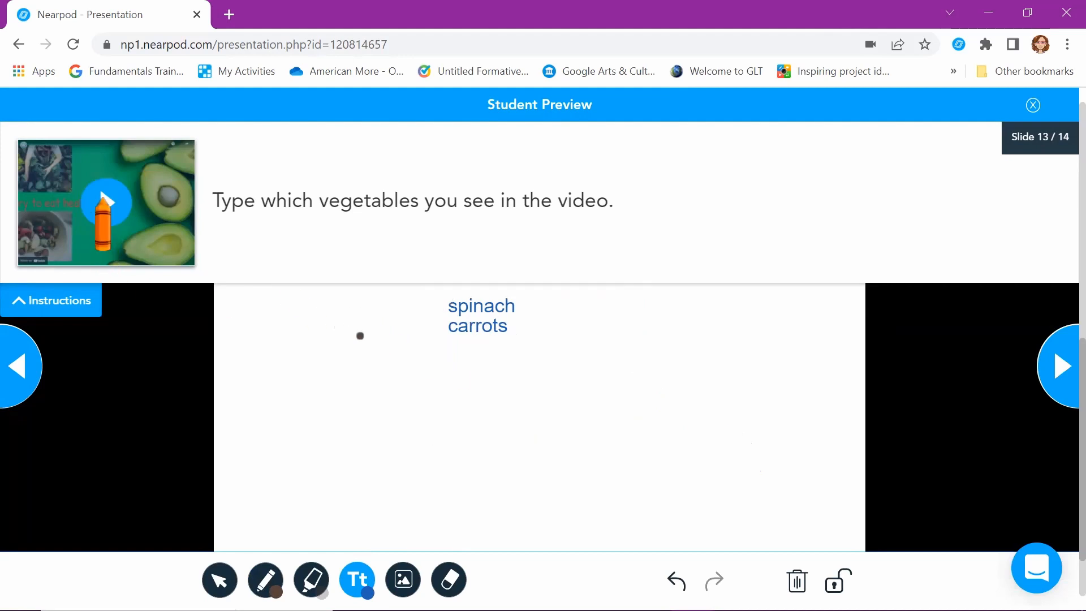
# - Play the Draw It activity's attached video, skip to 0:57 and 1:11, and close it
pyautogui.click(104, 201)
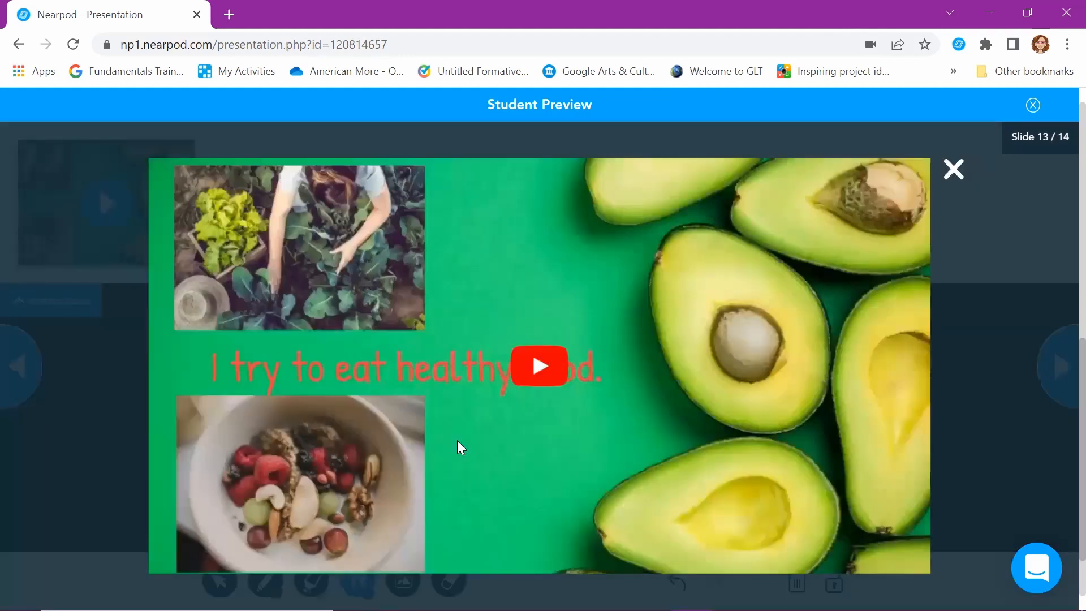
pyautogui.click(538, 365)
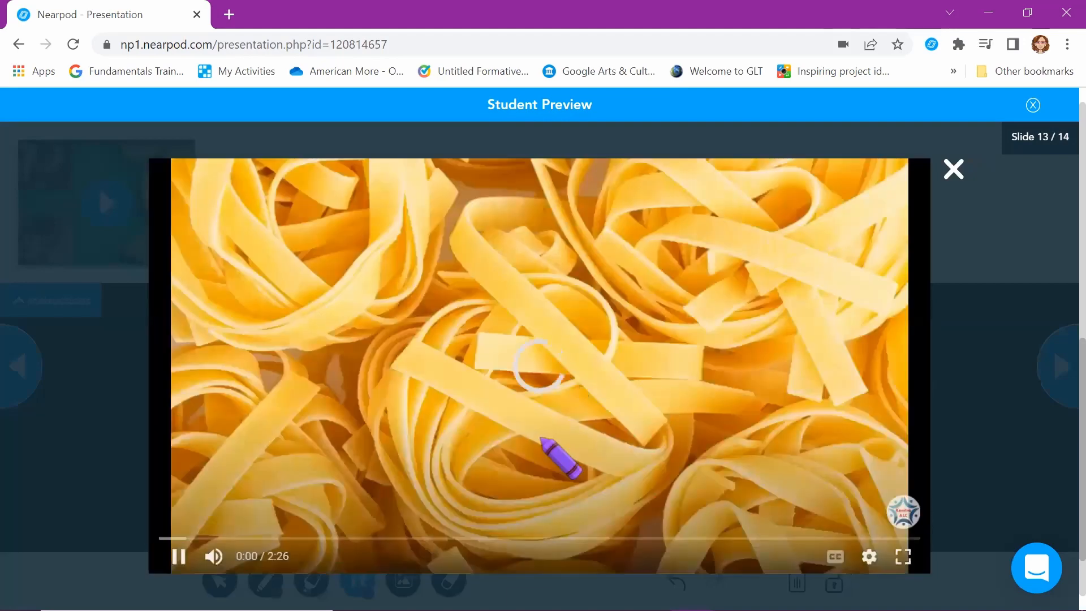
pyautogui.click(454, 538)
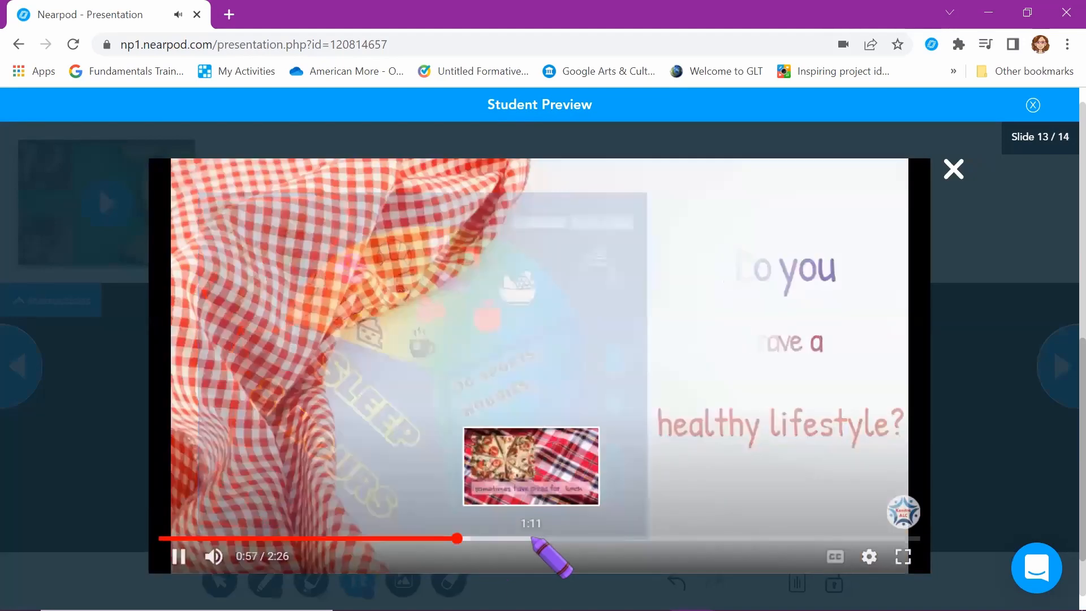
pyautogui.click(521, 538)
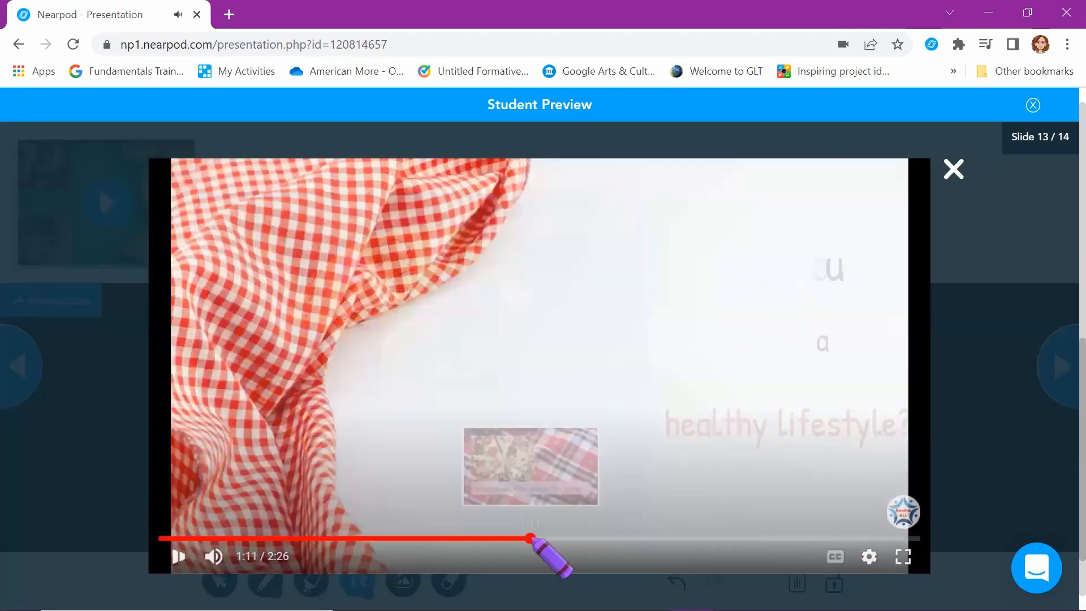
pyautogui.click(953, 169)
# - On the Collaborate Board slide, search YouTube for "alc kenitra food" and attach the video "What's your favorite food?" to a new post
pyautogui.click(473, 402)
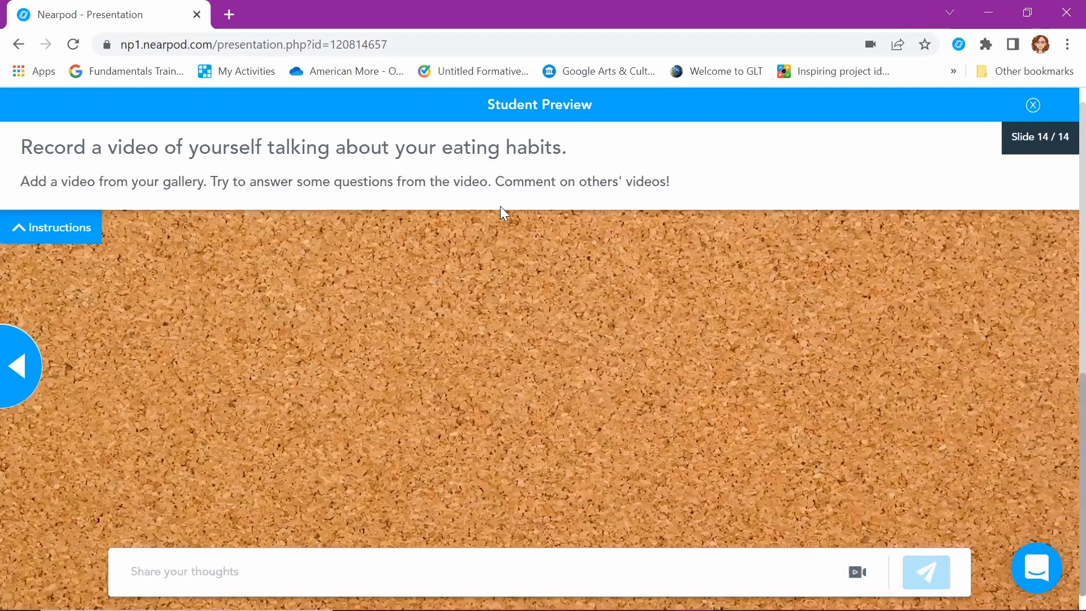
pyautogui.click(857, 577)
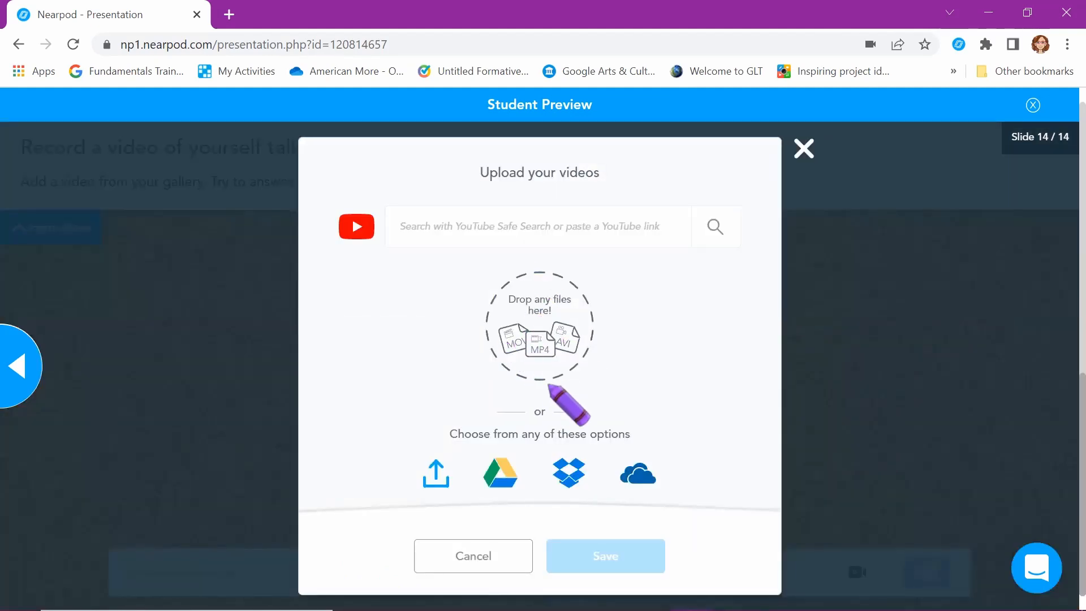
pyautogui.click(473, 232)
pyautogui.write('a')
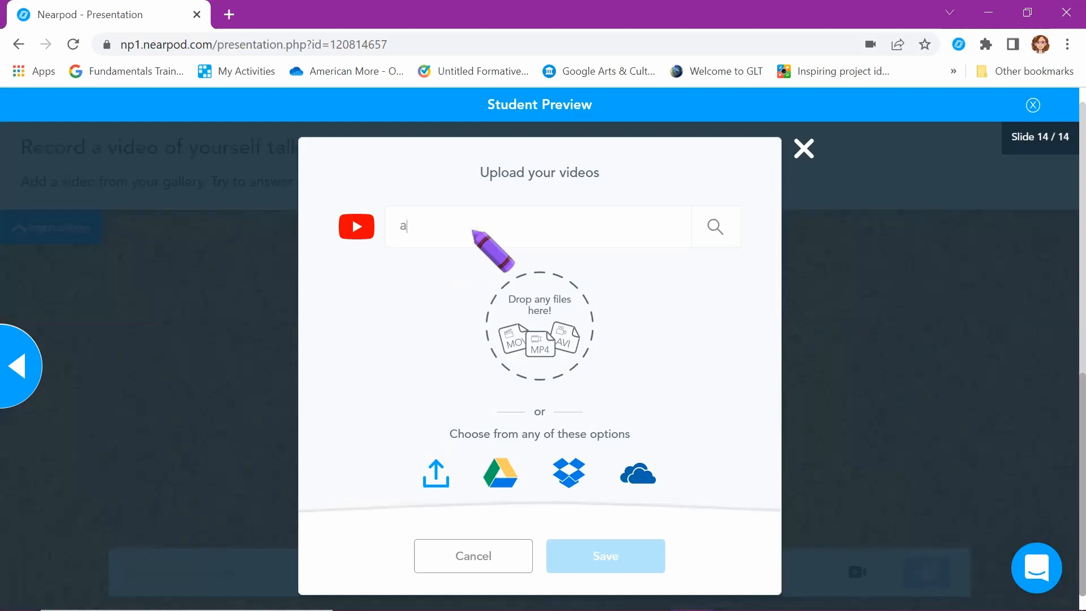
pyautogui.write('lc')
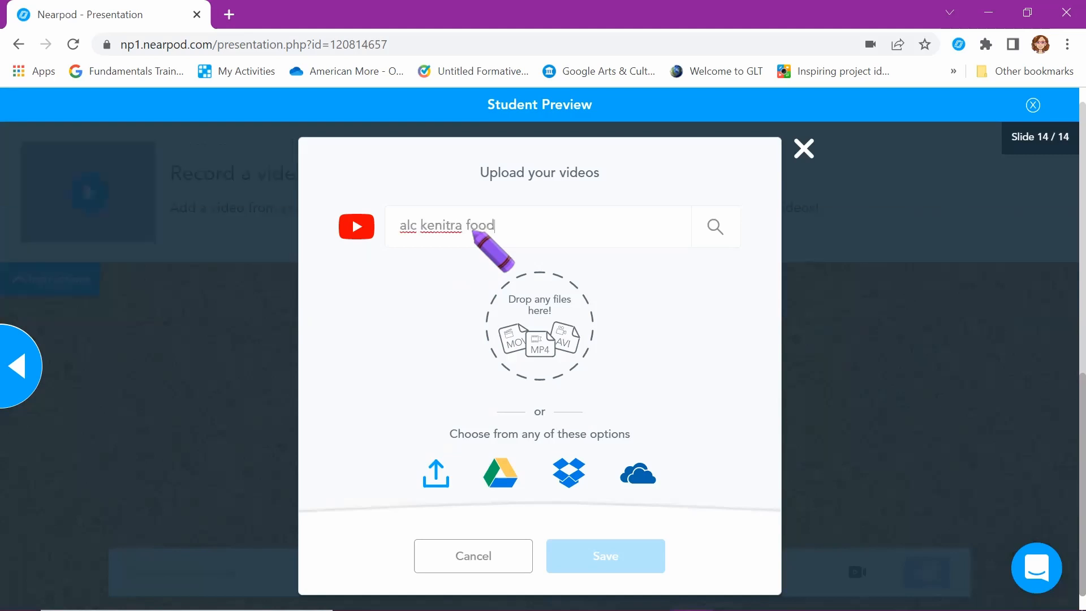
pyautogui.write(' kenitra food')
pyautogui.press('Return')
pyautogui.click(445, 288)
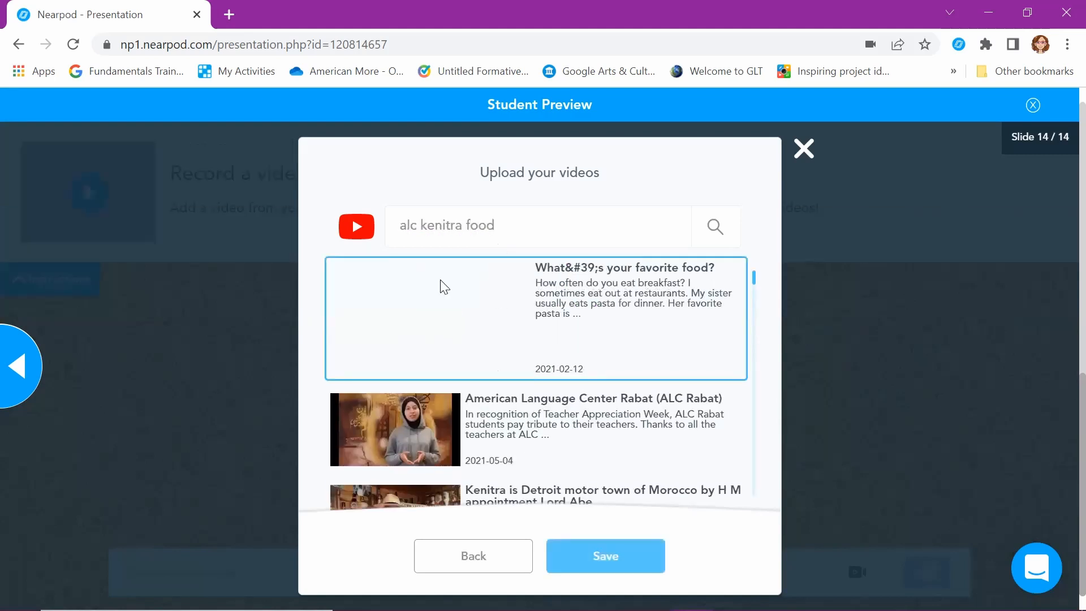
pyautogui.click(605, 556)
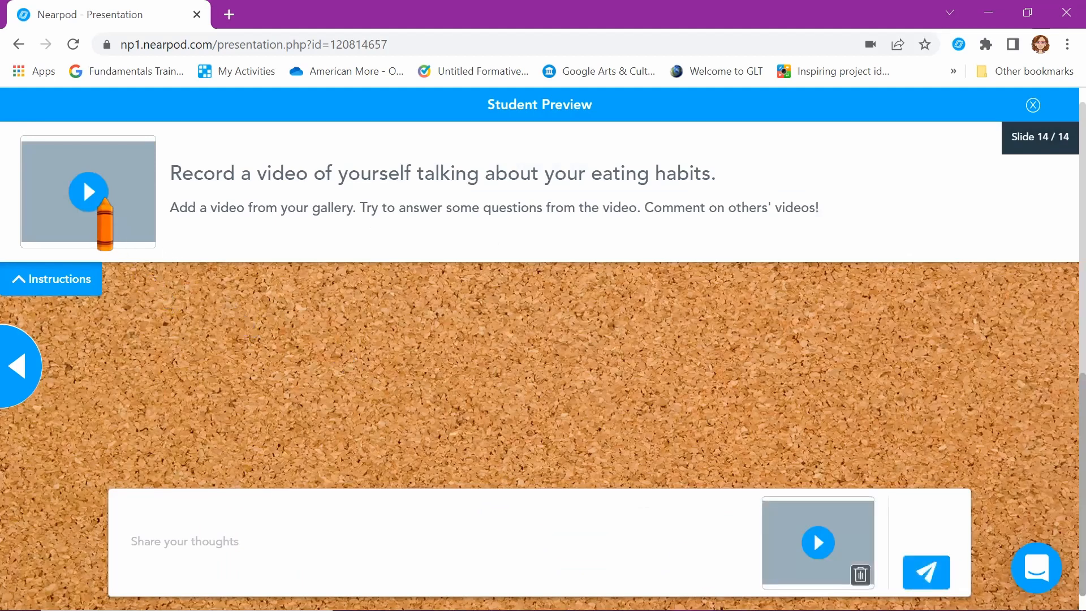
# - Open and close the Collaborate Board's reference video, then submit the post with the attached video to the board
pyautogui.click(90, 194)
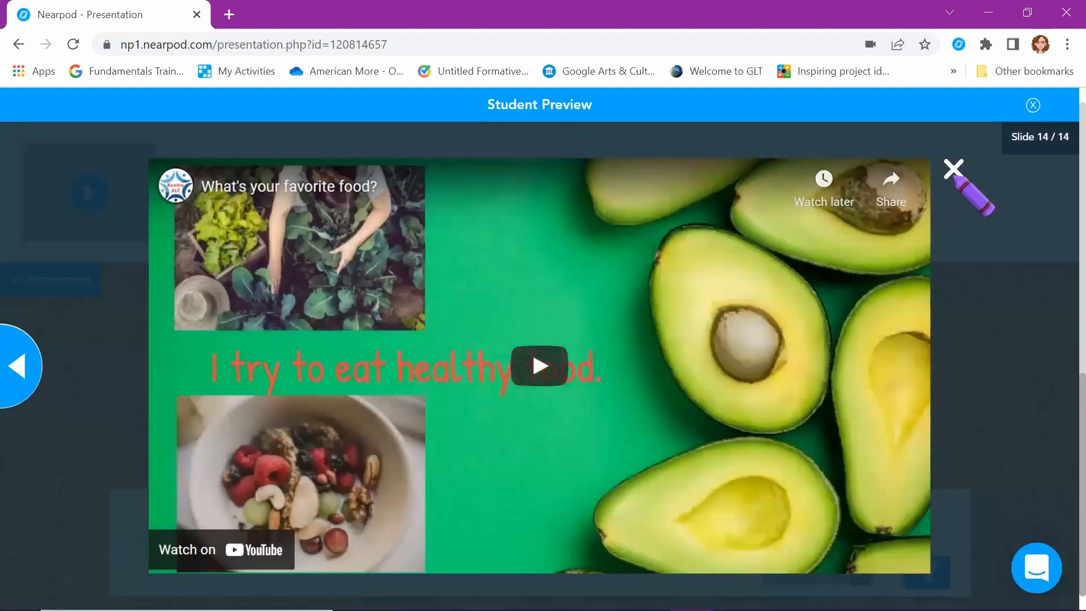
pyautogui.click(953, 168)
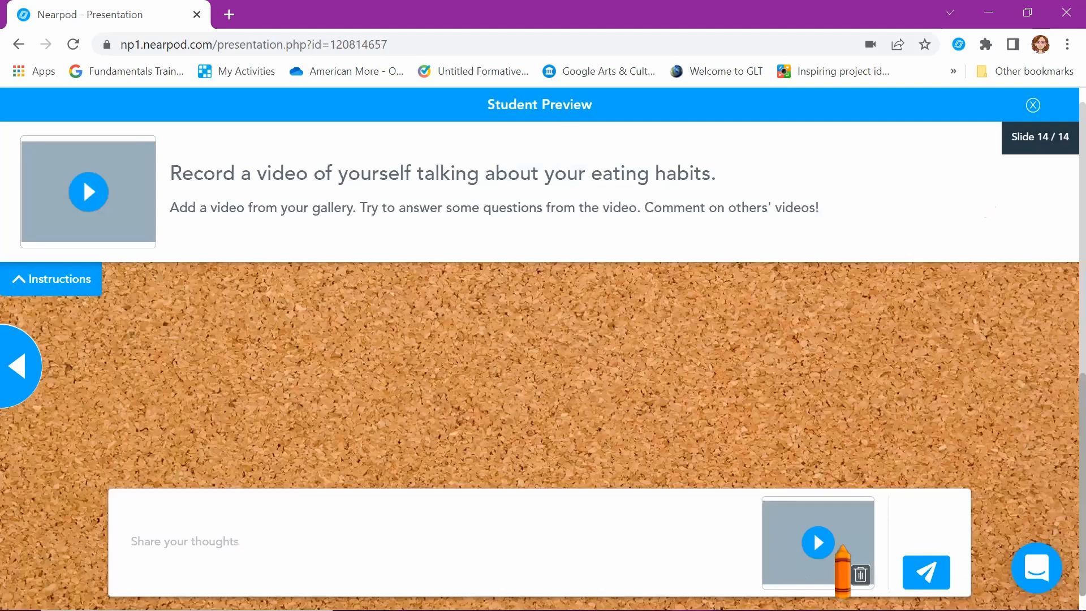
pyautogui.click(925, 573)
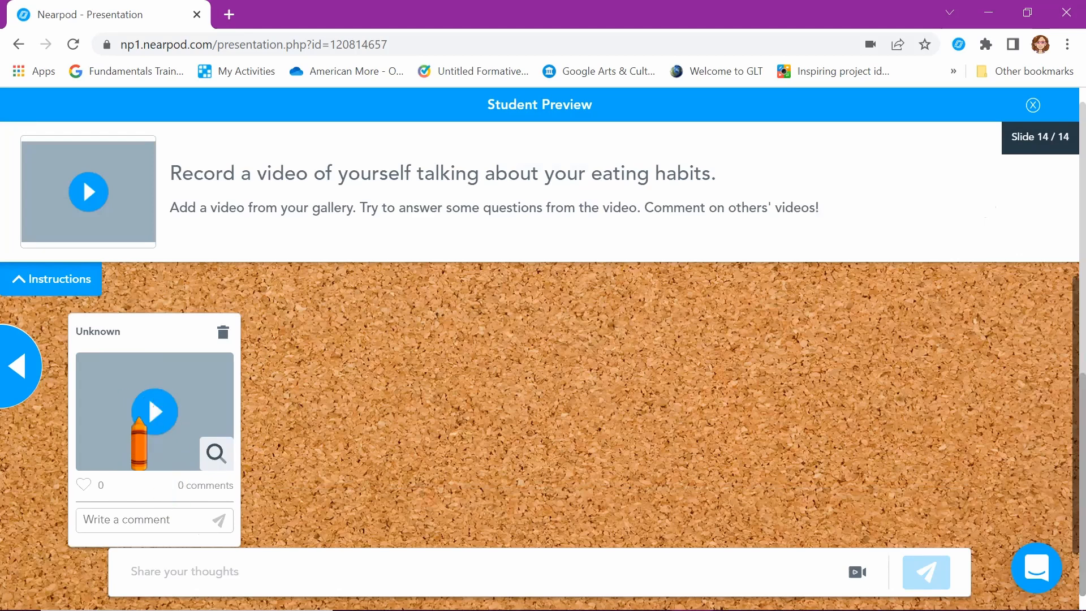
# - Collapse the board's instructions, close the student preview, and save and exit the lesson
pyautogui.click(39, 278)
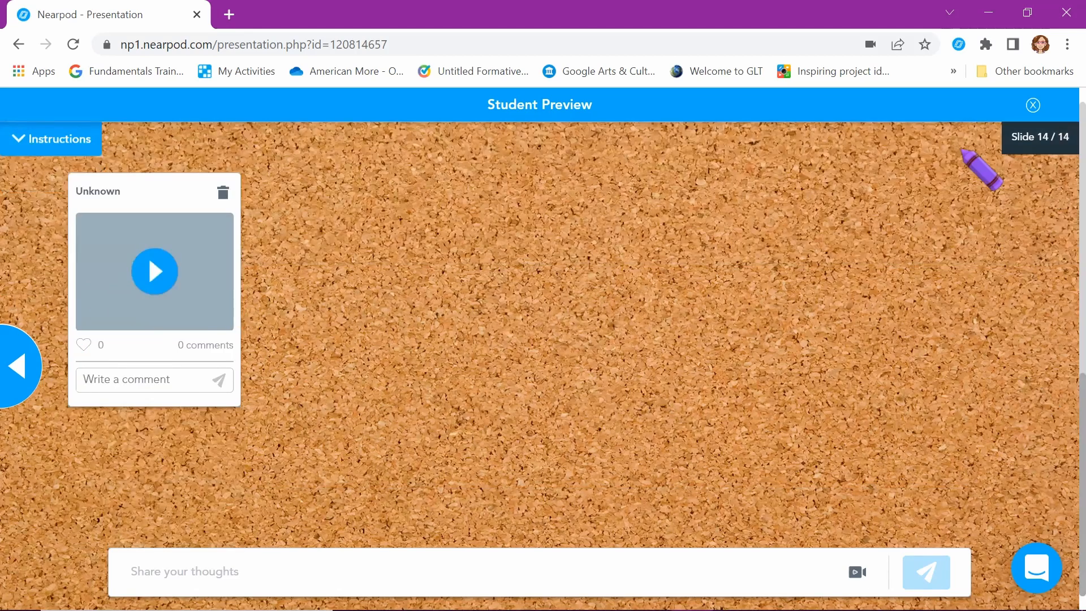
pyautogui.click(1028, 107)
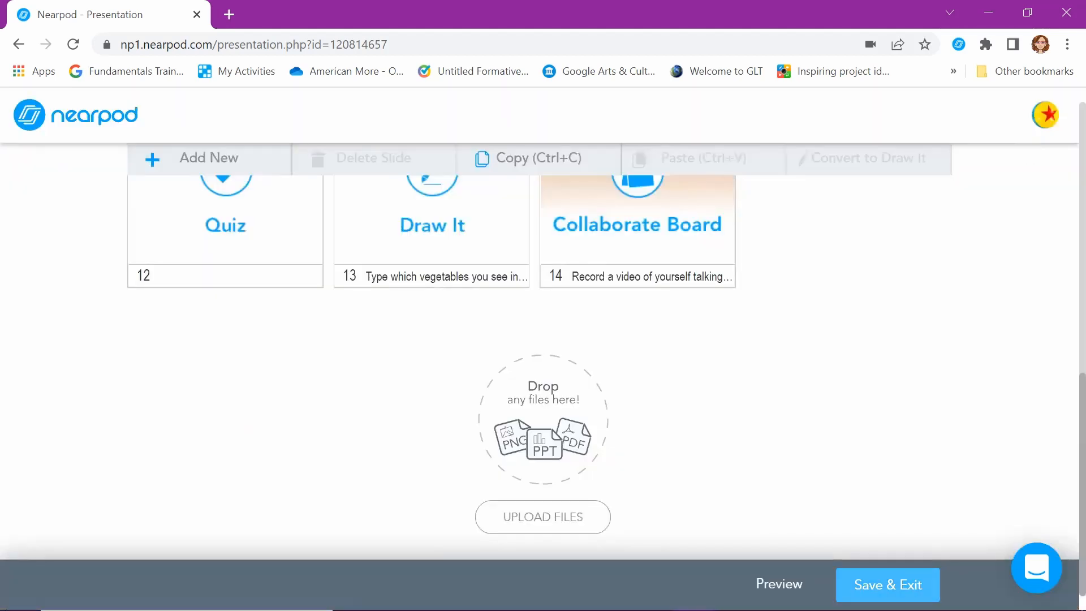
pyautogui.click(888, 585)
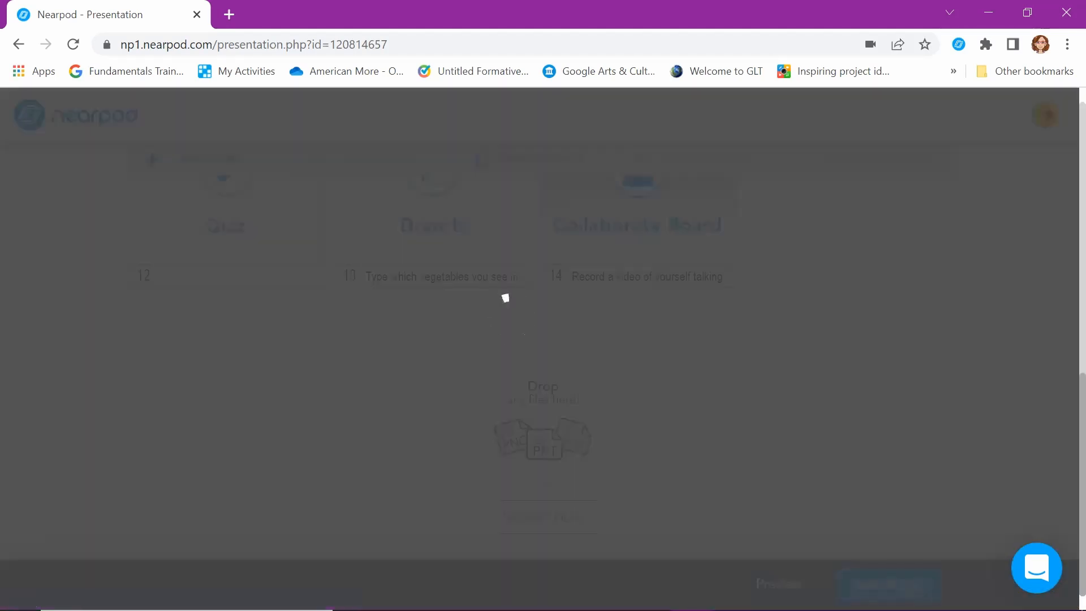